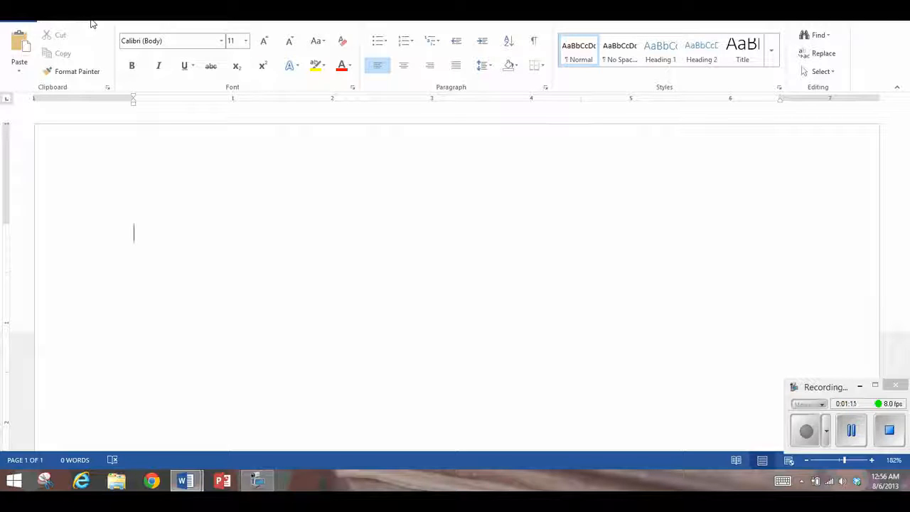
Insert a new blank equation in the document and delete it again
click(852, 430)
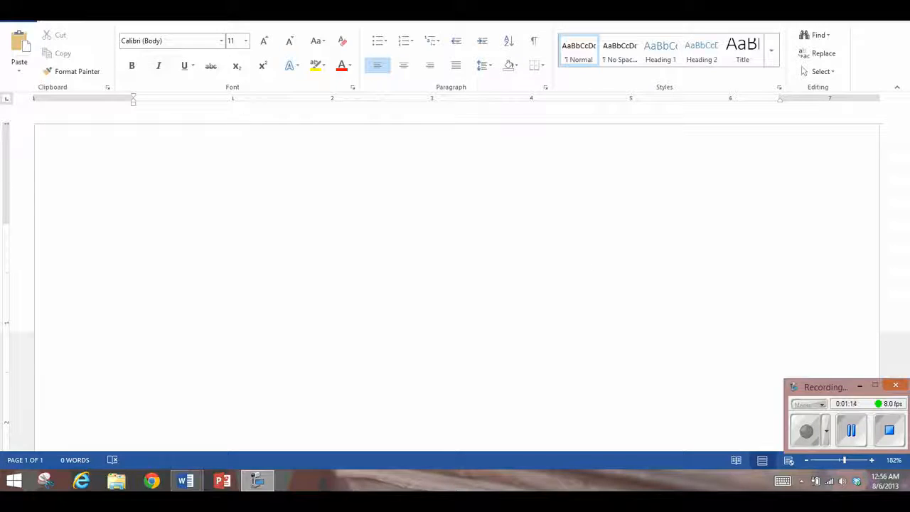
click(58, 17)
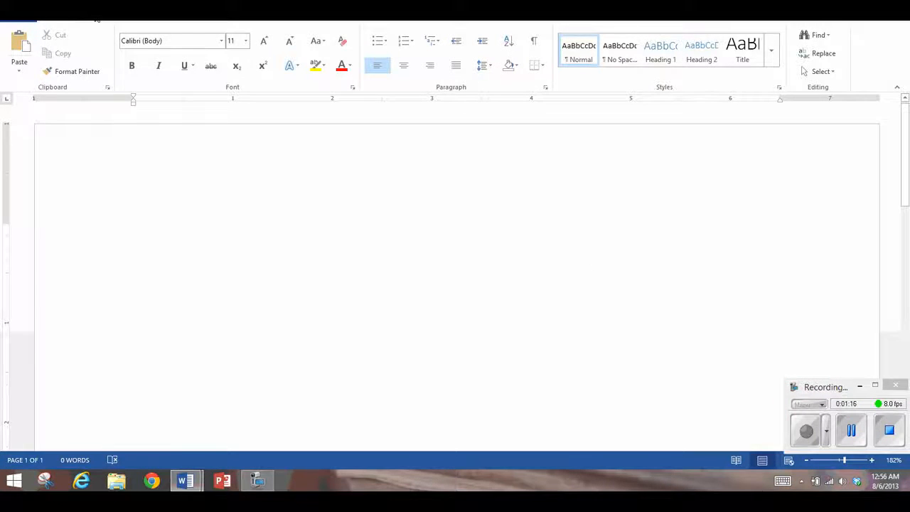
click(98, 20)
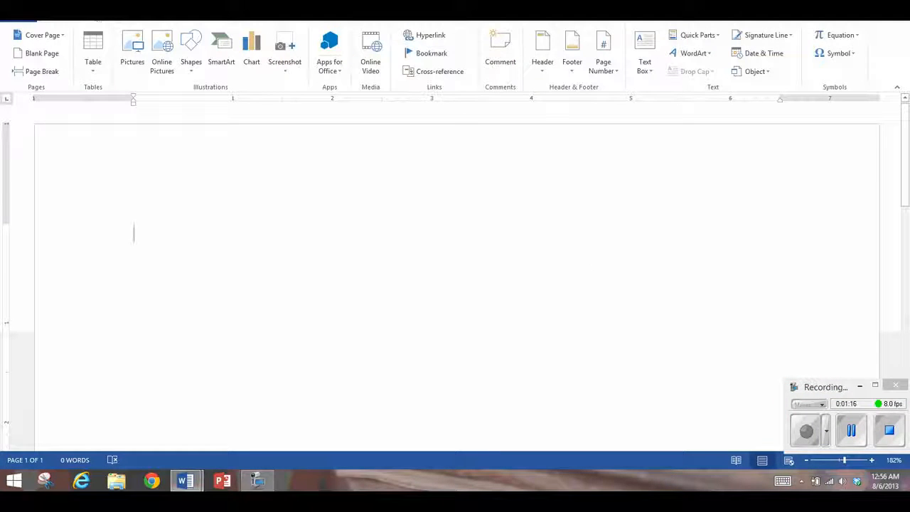
click(853, 37)
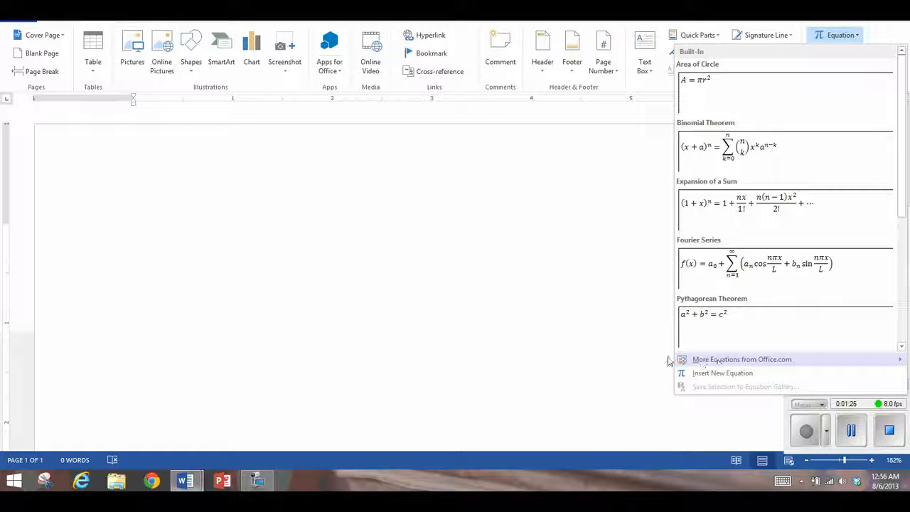
click(707, 374)
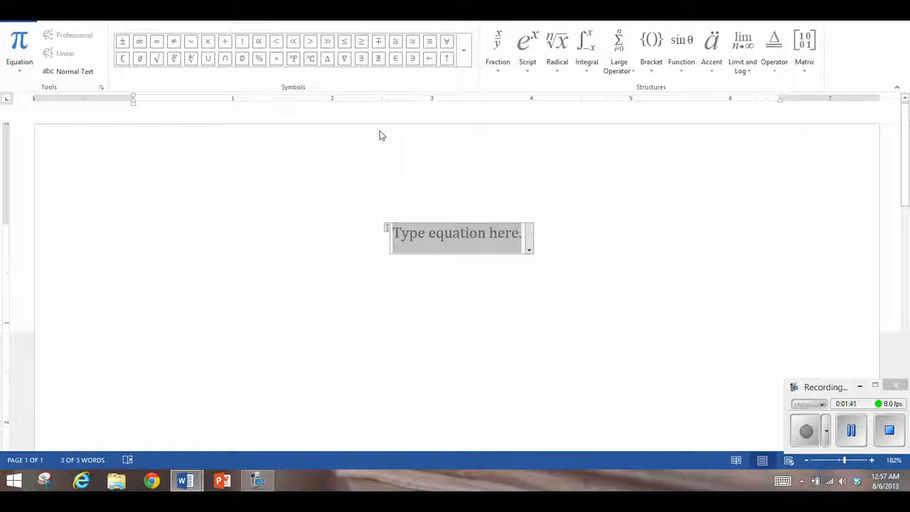
key(Delete)
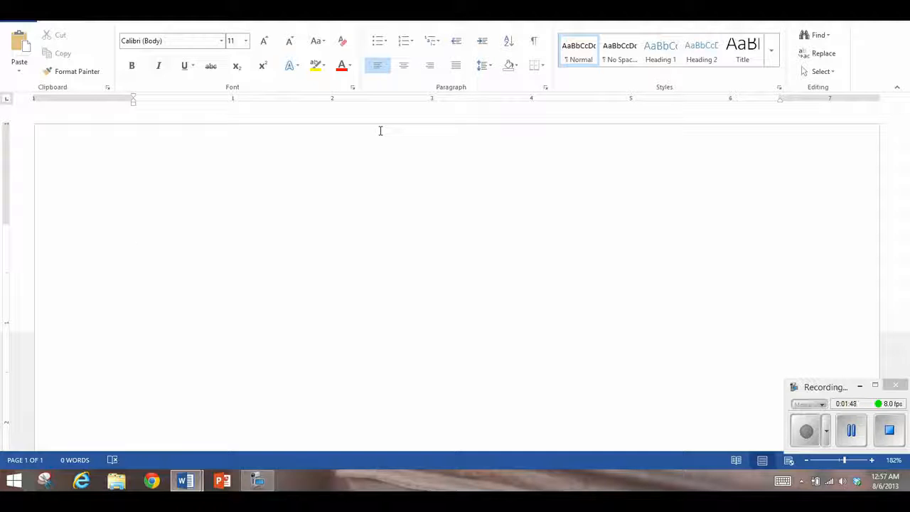
Examine the on-screen touch keyboard's number, symbol and lowercase layouts, and close the keyboard
click(133, 246)
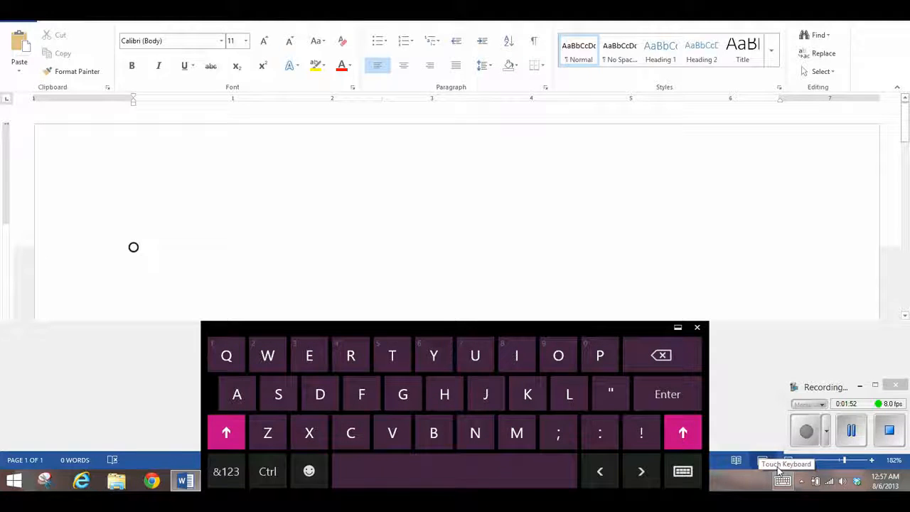
click(226, 471)
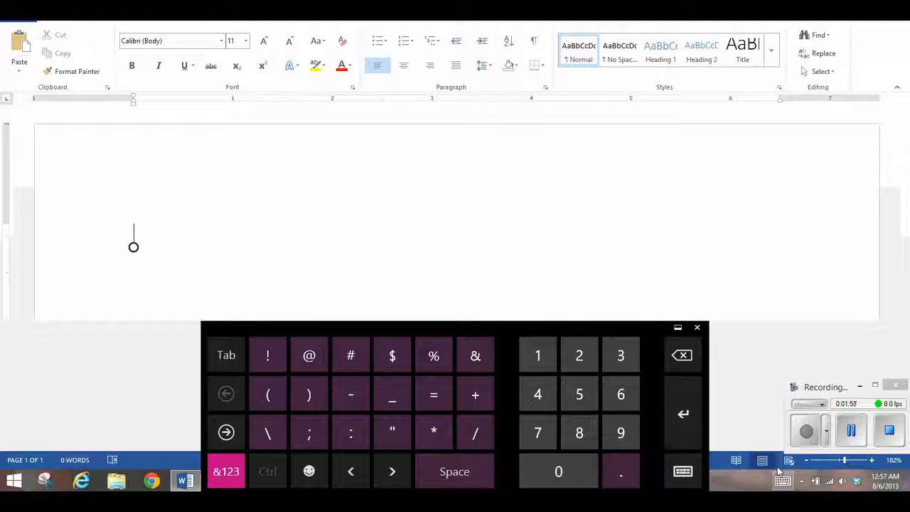
click(226, 432)
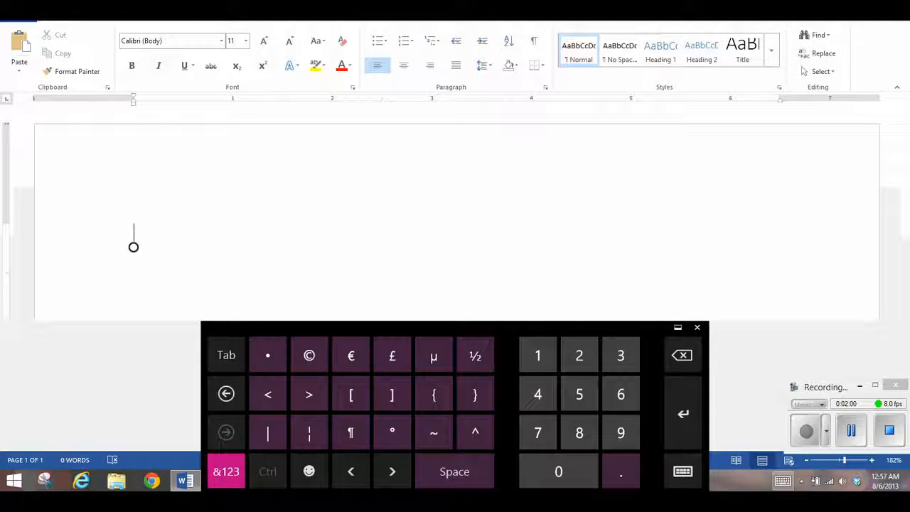
click(225, 471)
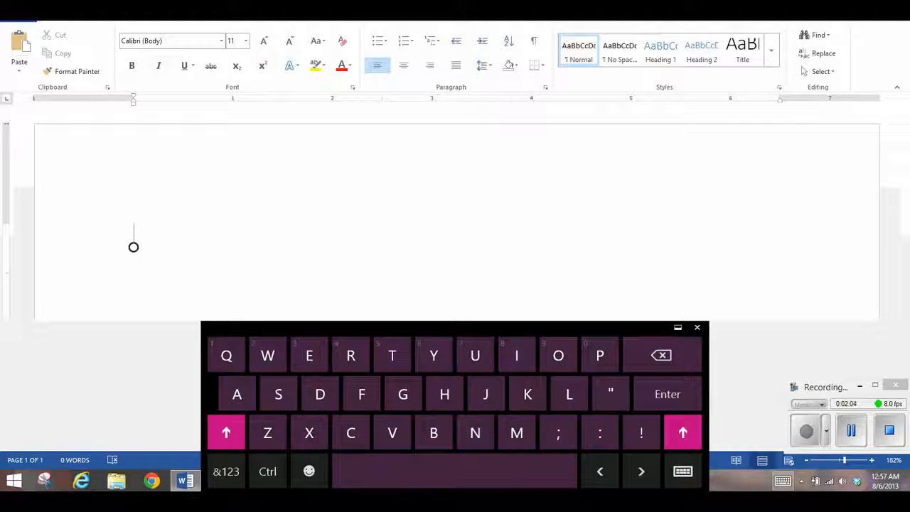
click(226, 432)
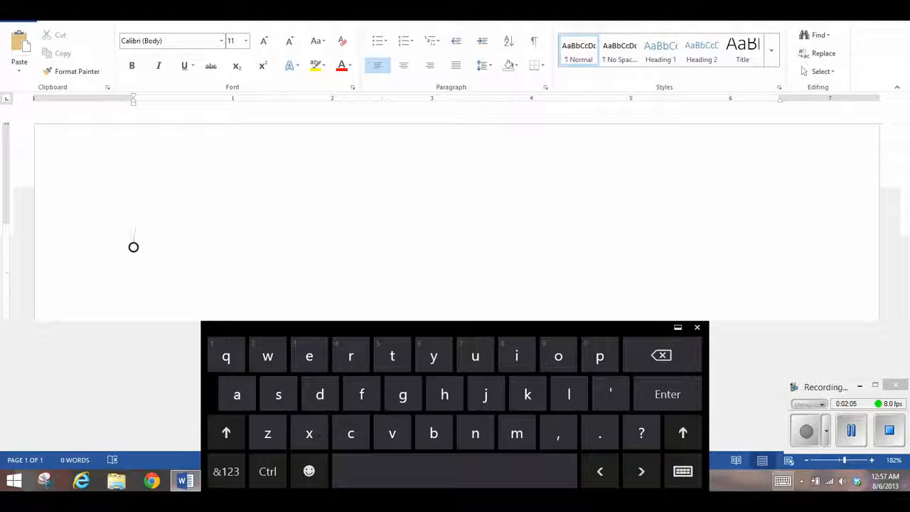
click(696, 327)
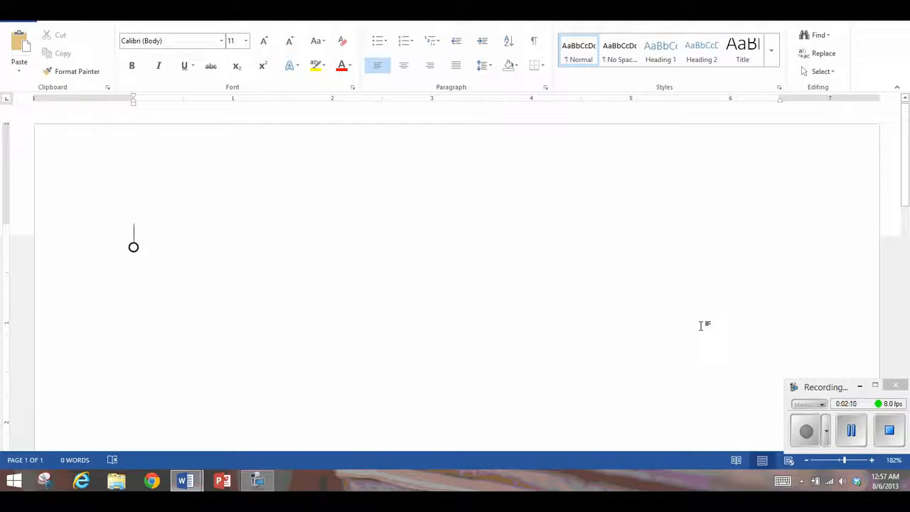
Insert a blank equation containing the text "alt =" and delete the whole equation
key(alt+equal)
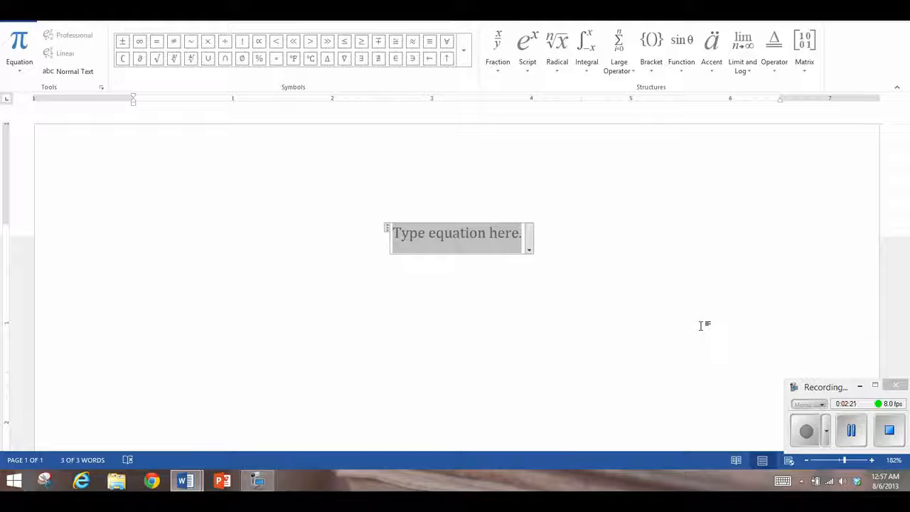
text(alt )
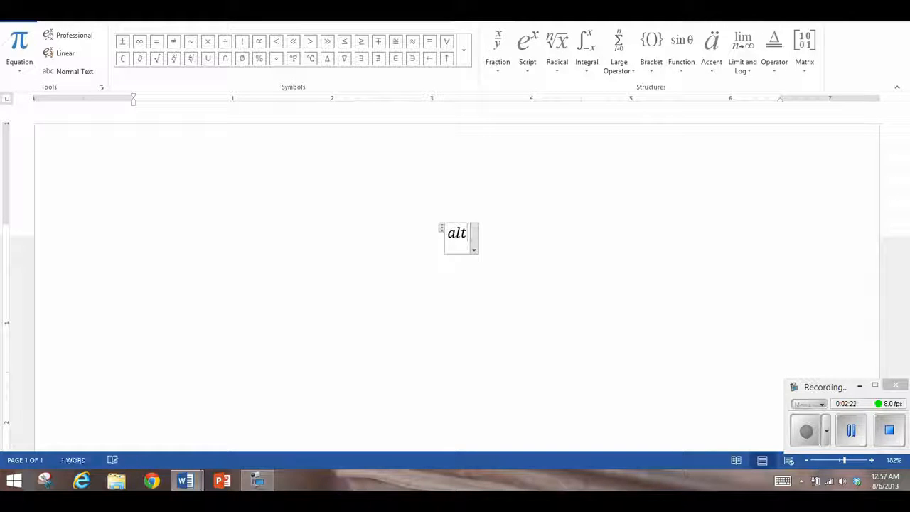
text(=)
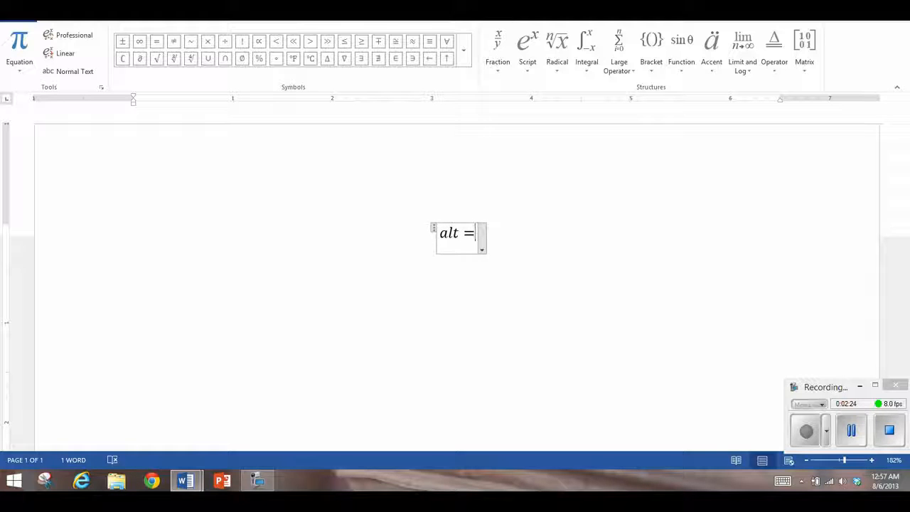
key(shift+Left)
key(shift+Left)
key(shift+Left)
key(shift+Left)
key(shift+Left)
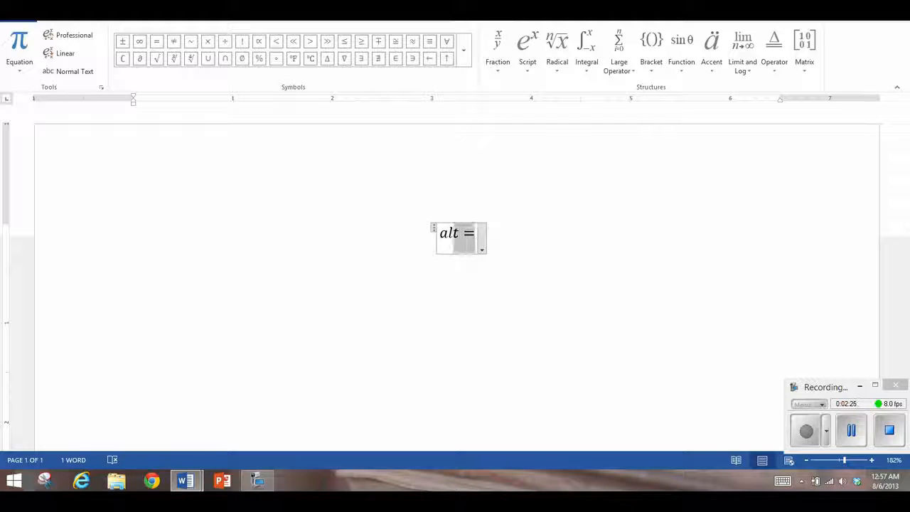
key(BackSpace)
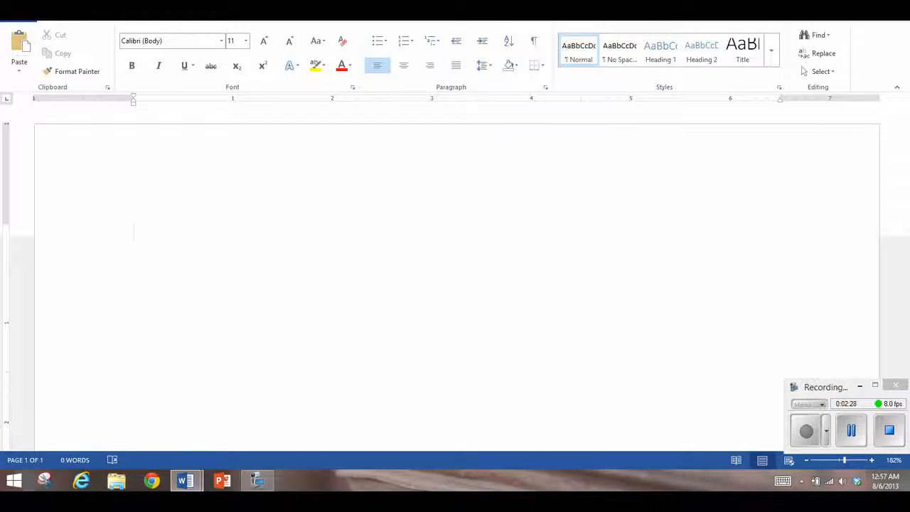
Insert a new equation with a stacked fraction of 6 over a, followed by an equals sign
key(alt+equal)
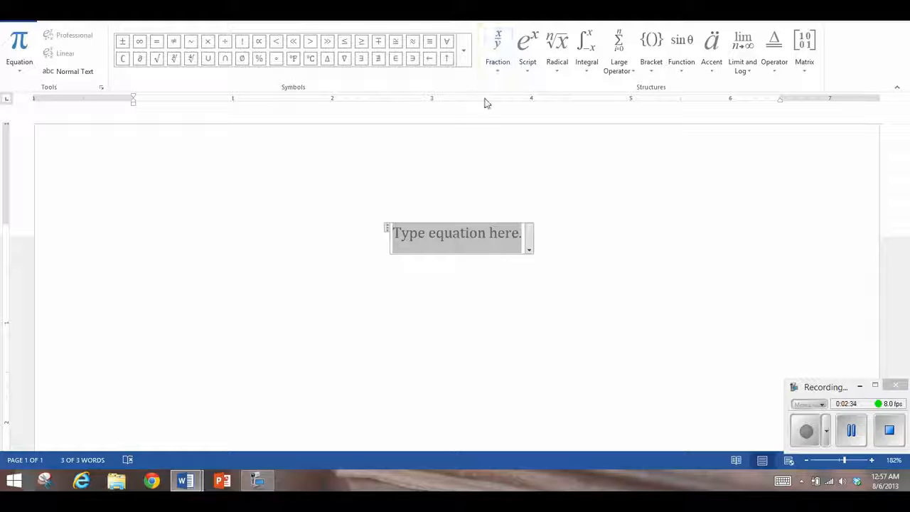
click(489, 60)
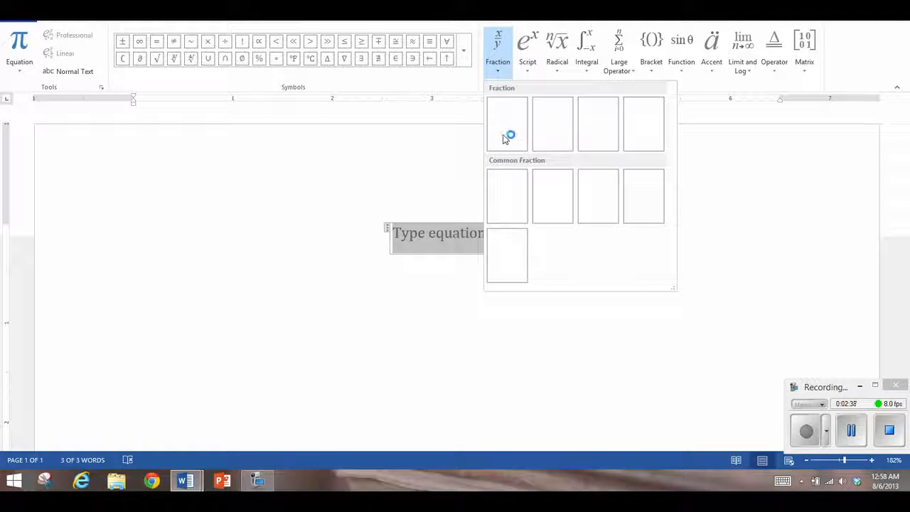
click(508, 135)
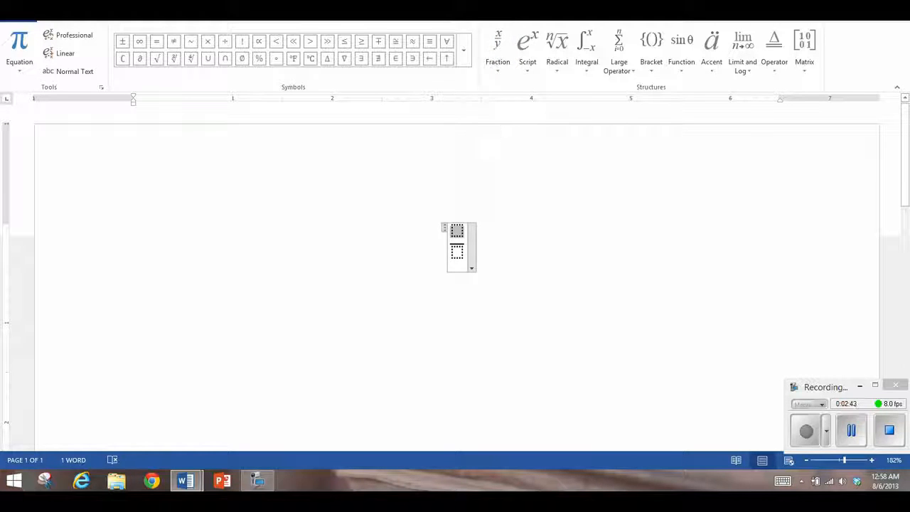
text(6)
key(Down)
text(a)
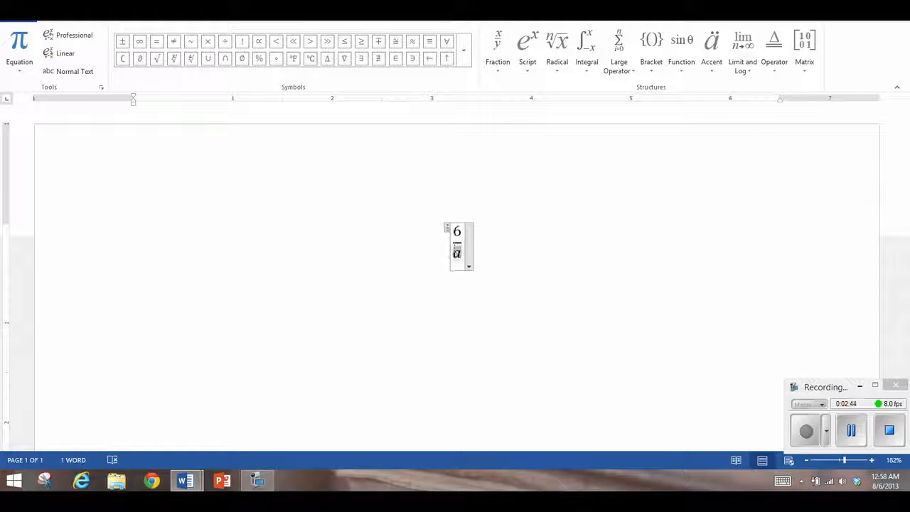
key(Right)
key(Left)
key(Right)
text(=)
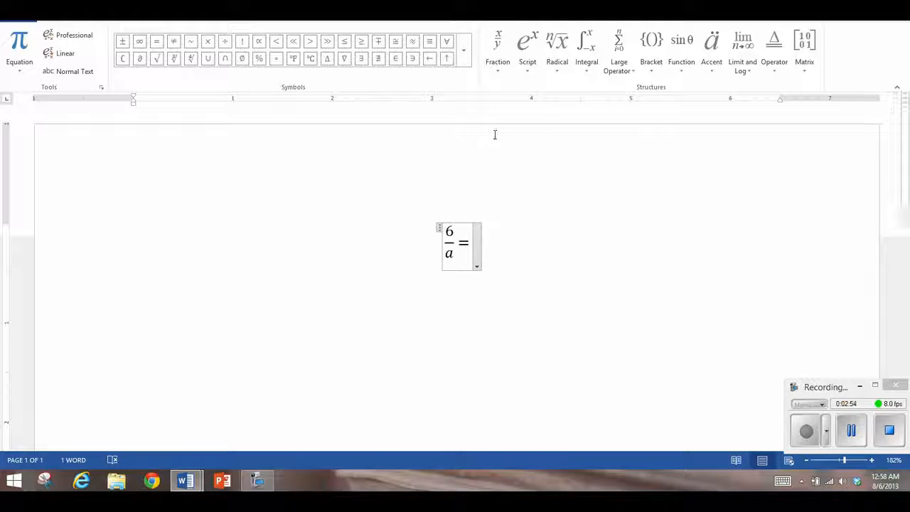
Try building empty stacked fractions after the equals sign by converting slashes in the equation
text(/)
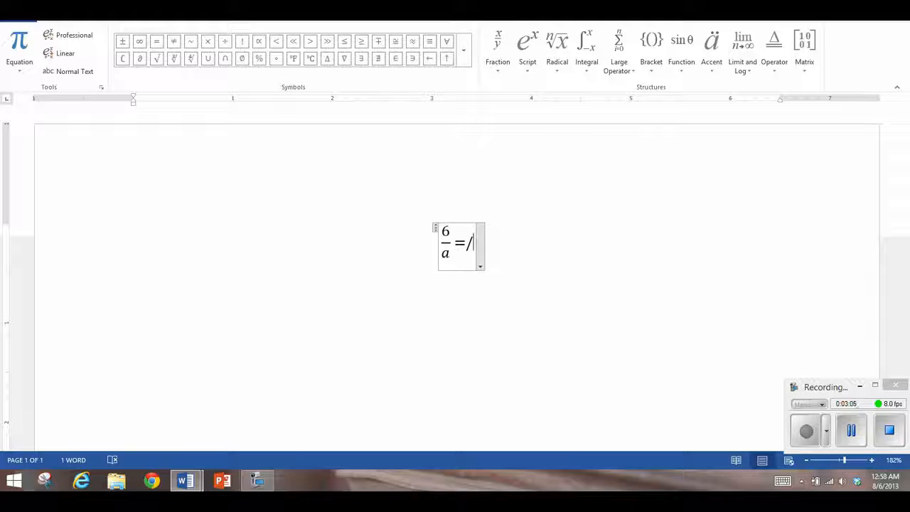
key(space)
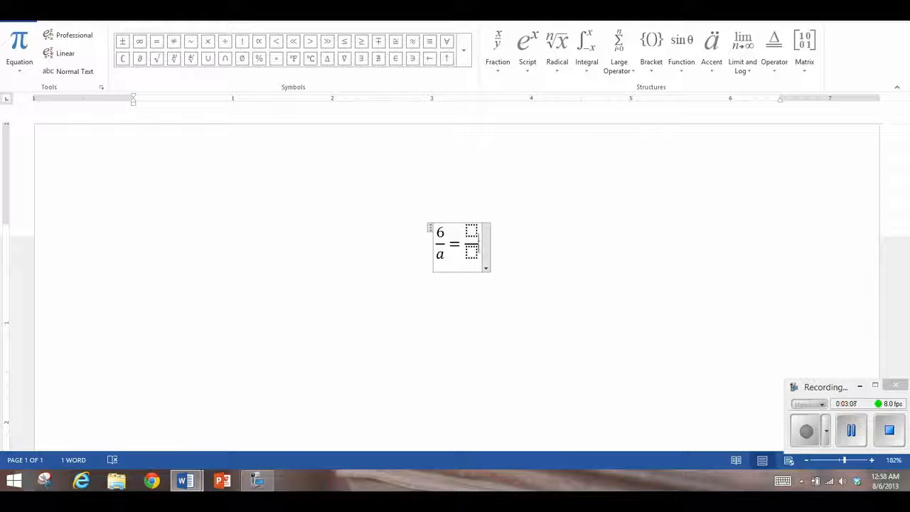
text(/)
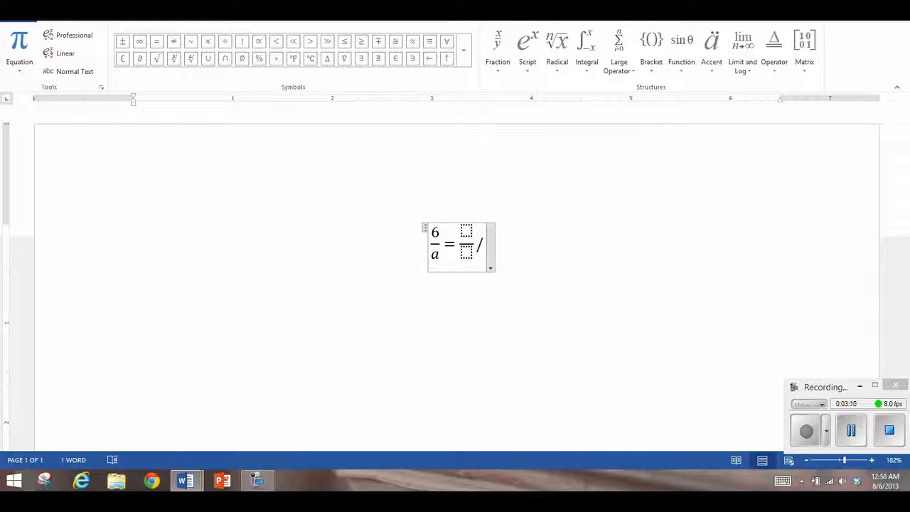
key(space)
key(Right)
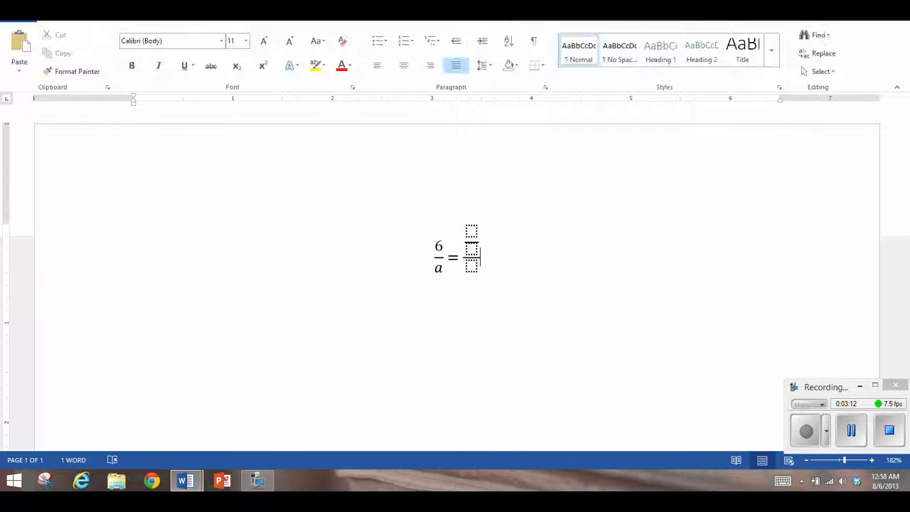
key(Left)
text(/)
key(space)
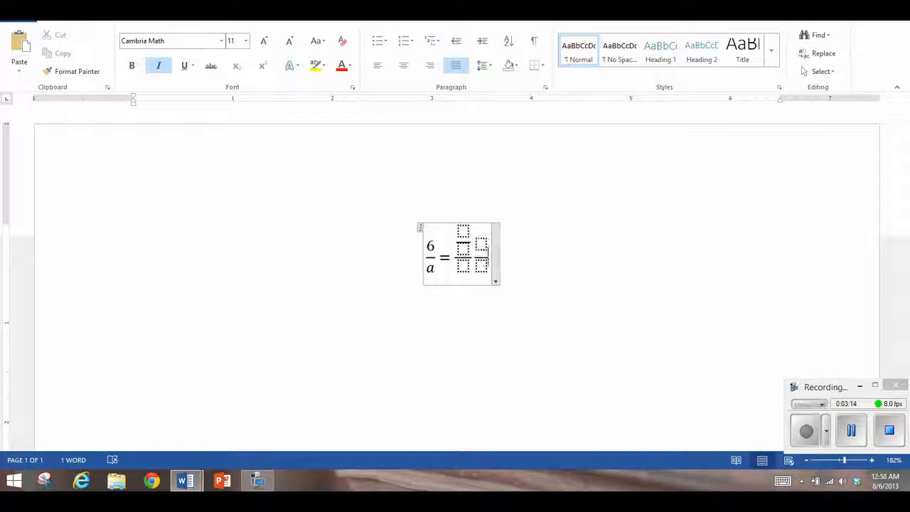
text(/)
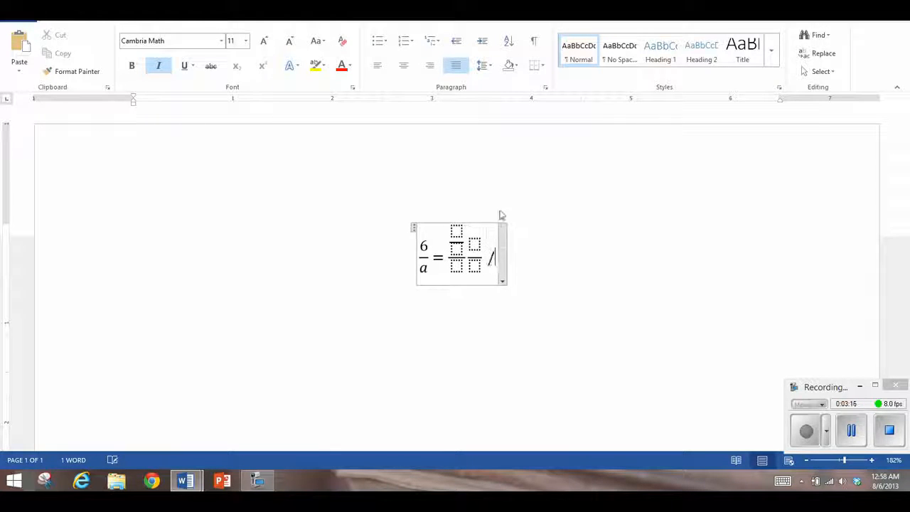
key(space)
Delete the empty fraction placeholders after the equals sign
key(BackSpace)
key(BackSpace)
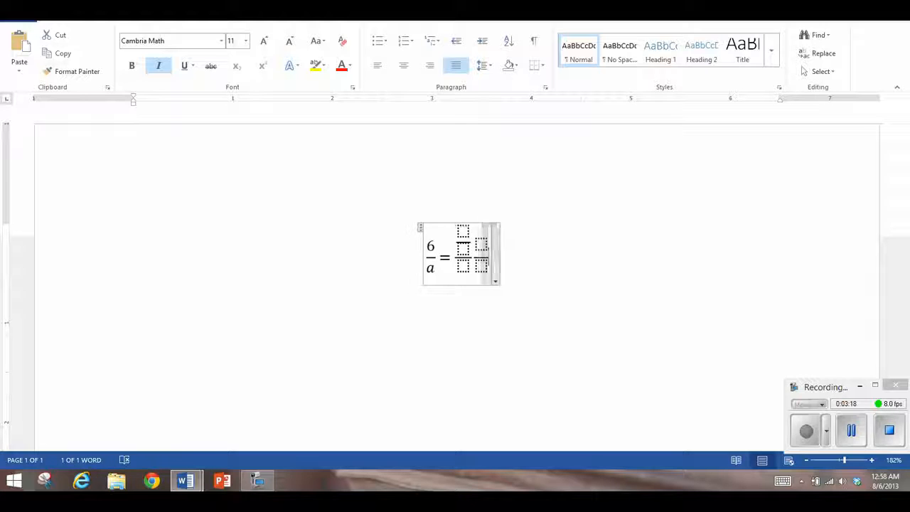
key(BackSpace)
key(BackSpace)
key(BackSpace)
key(BackSpace)
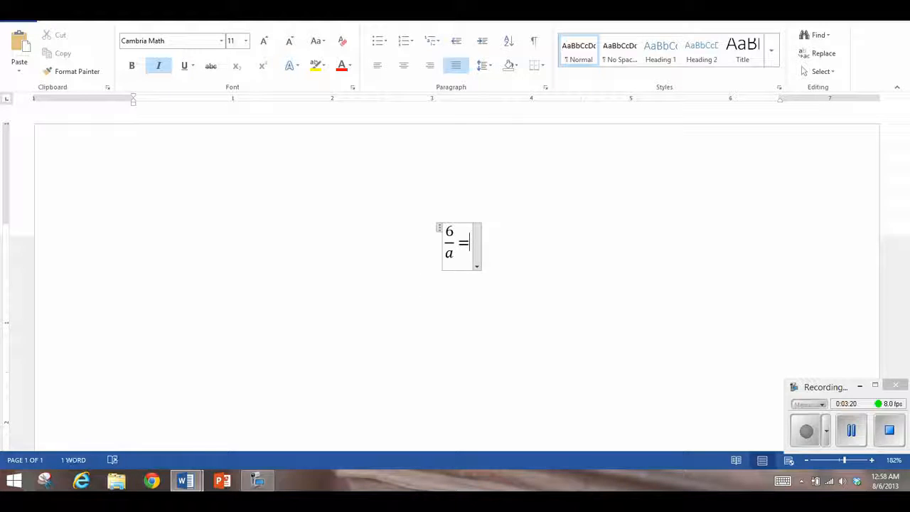
Add x with superscript 2 after the equals sign using a script structure, followed by another equals sign
click(581, 14)
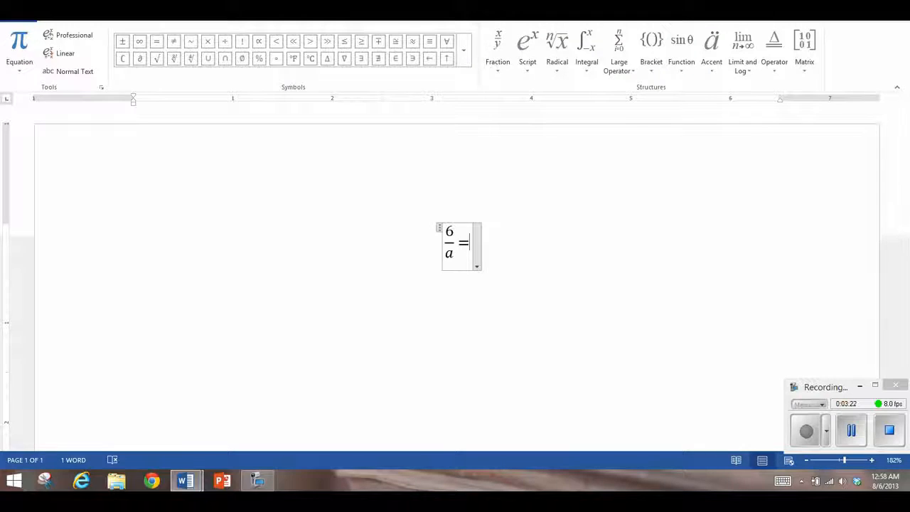
click(527, 61)
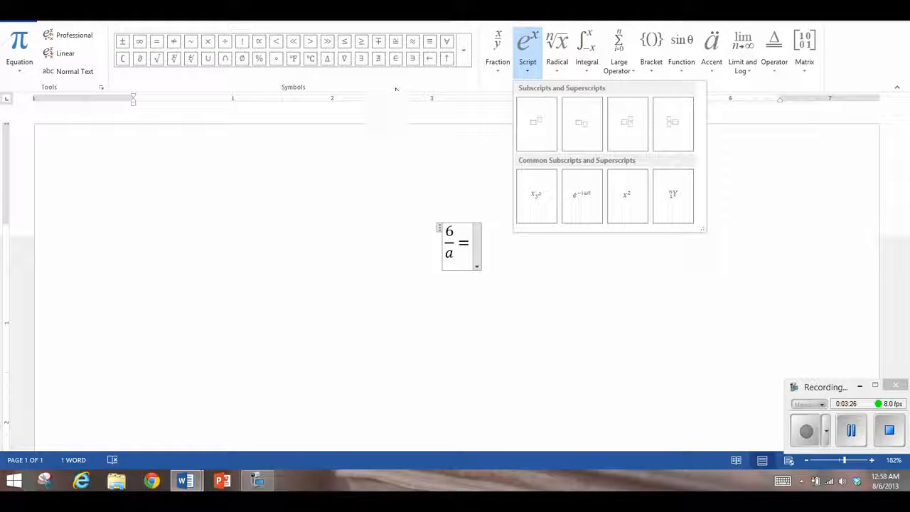
click(536, 122)
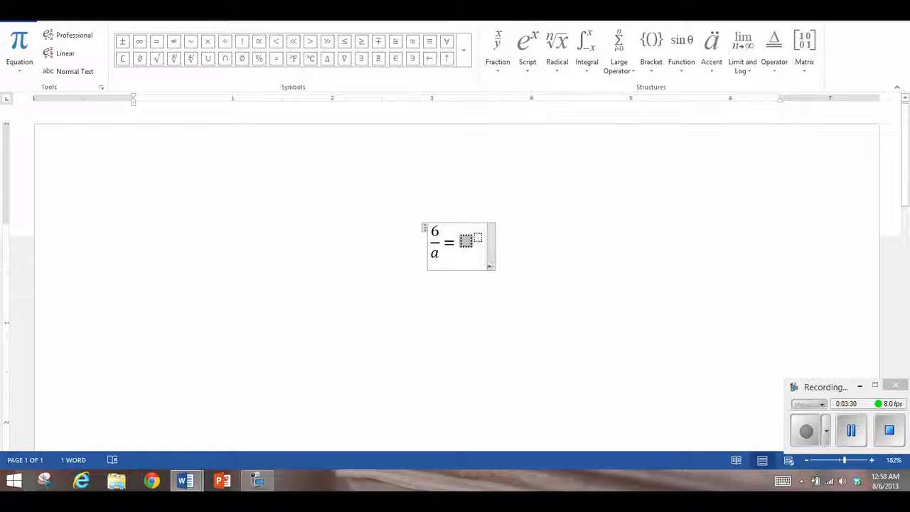
text(x)
key(Right)
text(2)
key(Right)
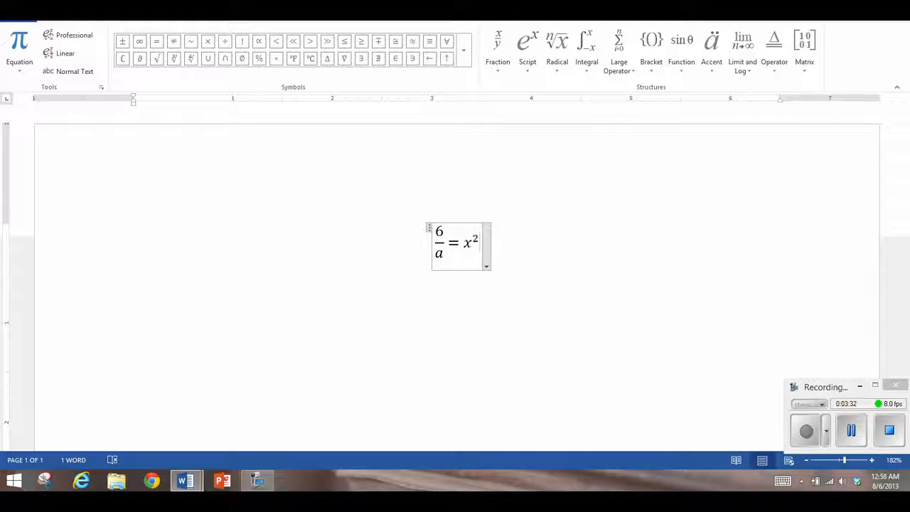
text(= )
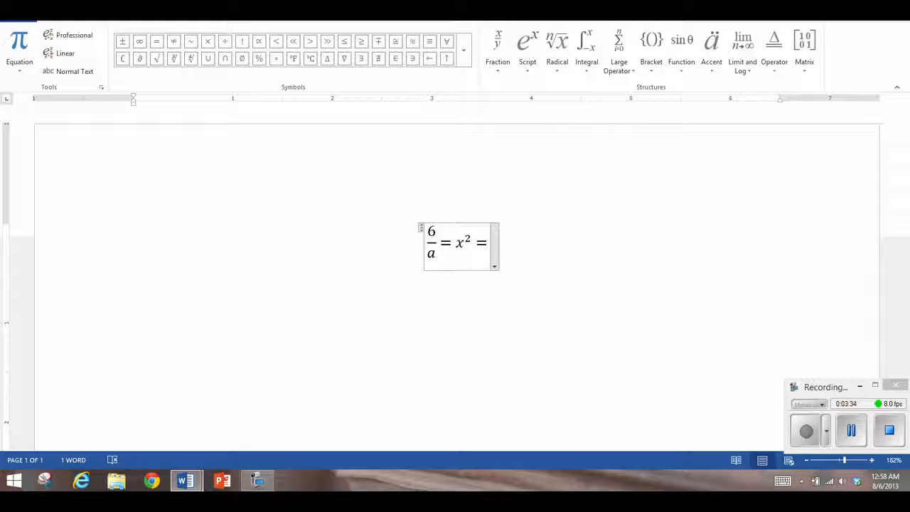
Add y with superscript 2 after the last equals sign, building it from caret notation
text(y)
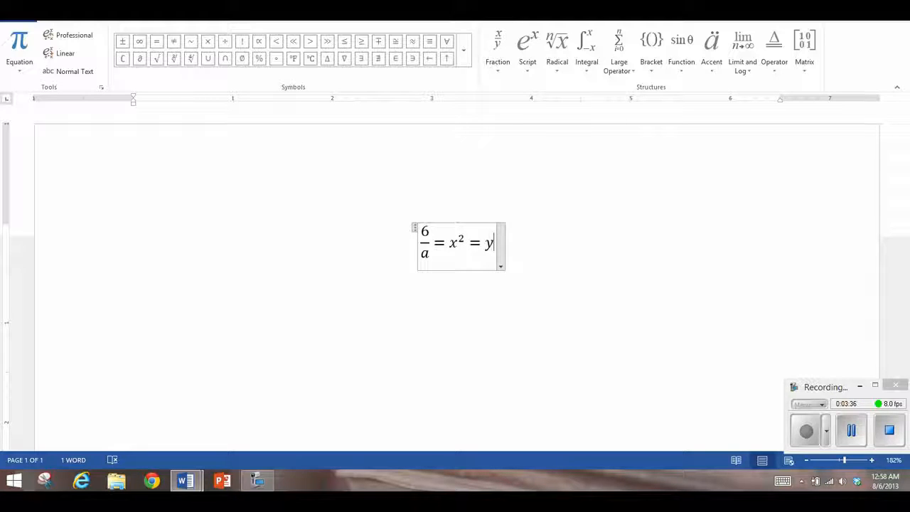
text(^)
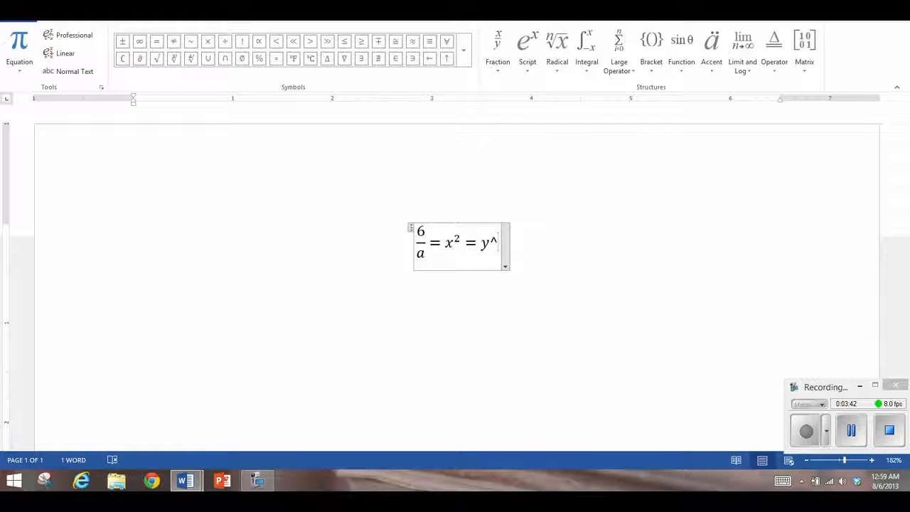
text(2)
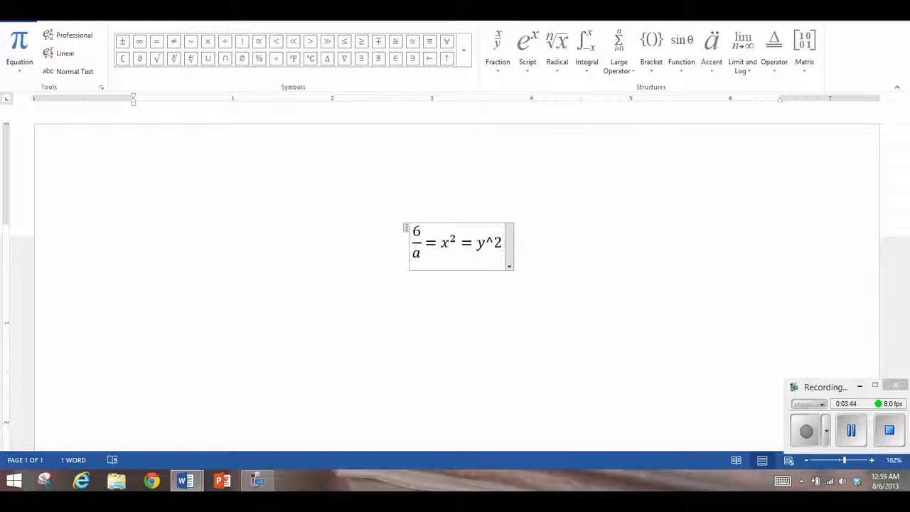
key(space)
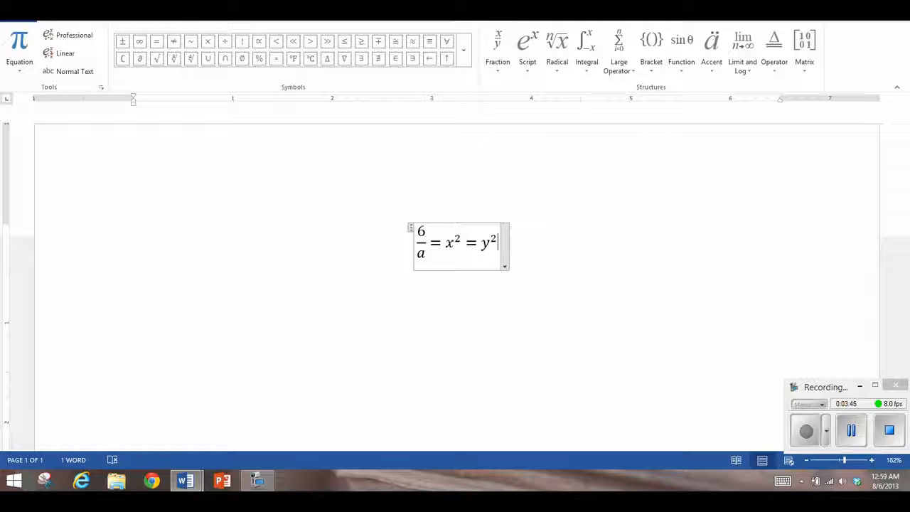
Append an equals sign and u raised to a+b, writing the exponent in parentheses after a caret
text(= u)
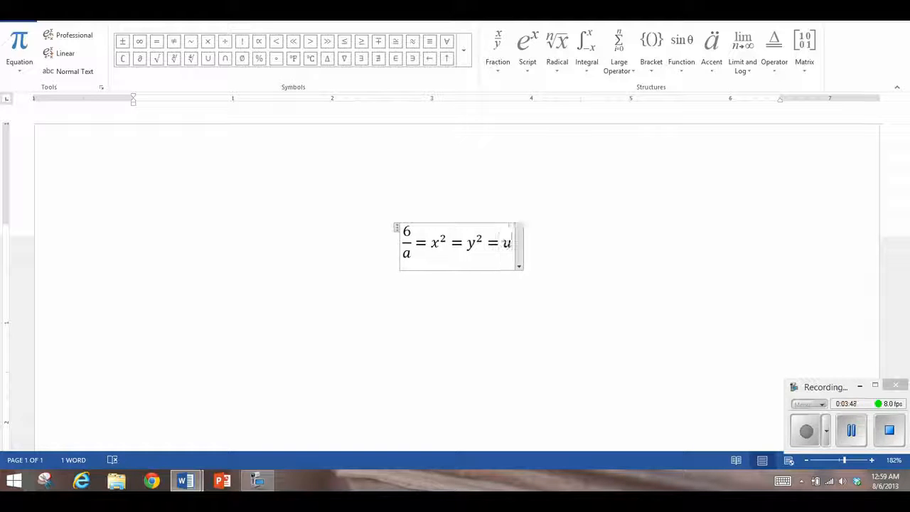
text(^()
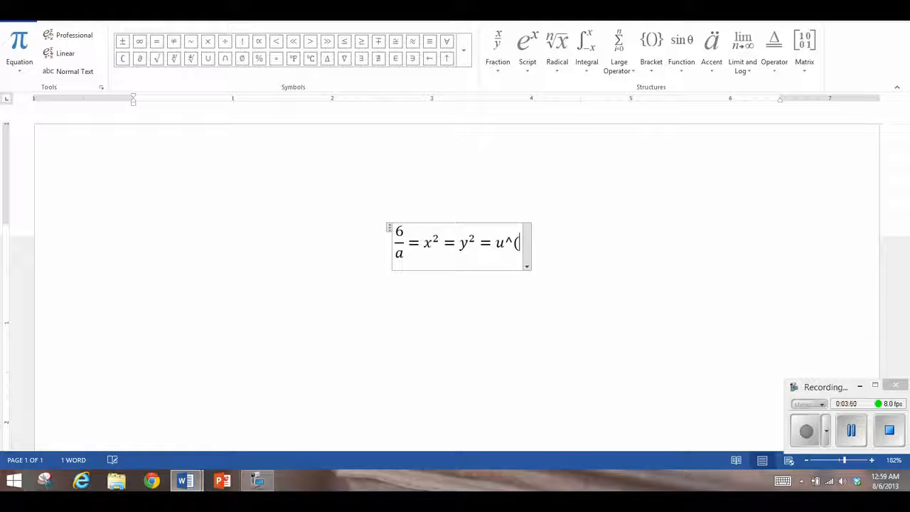
text(a+b))
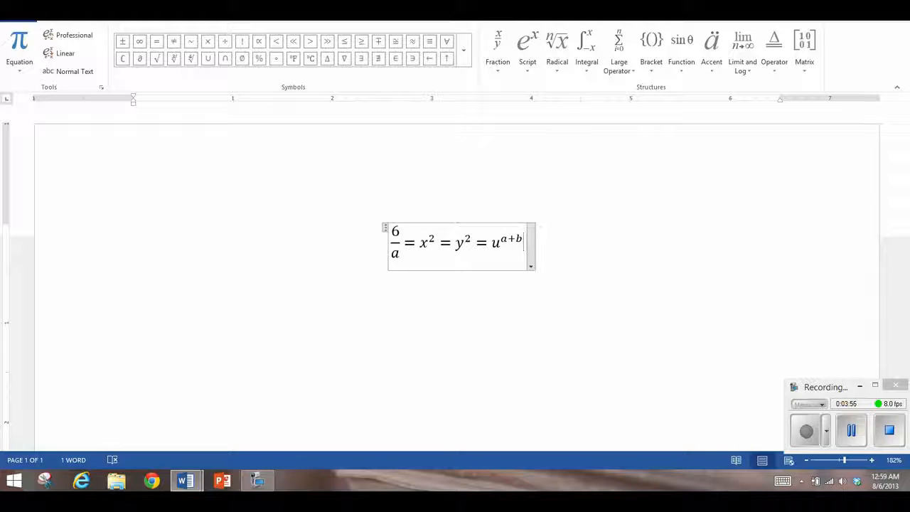
Append another equals sign and u with an empty superscript placeholder, filling the placeholder with a+b
text( = u)
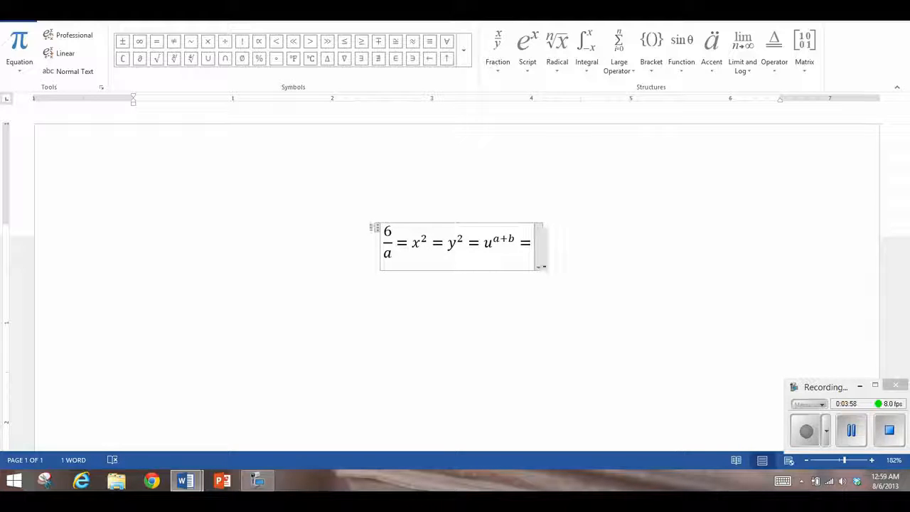
text(^)
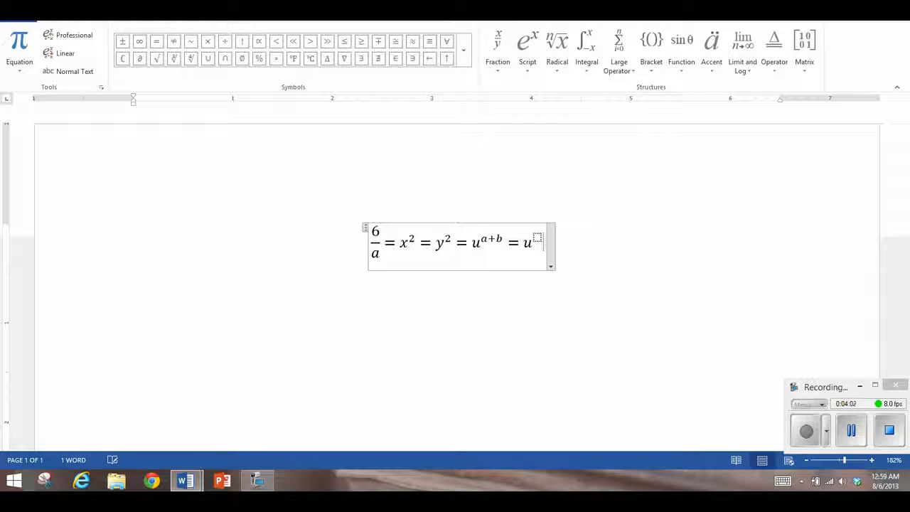
text(a+b)
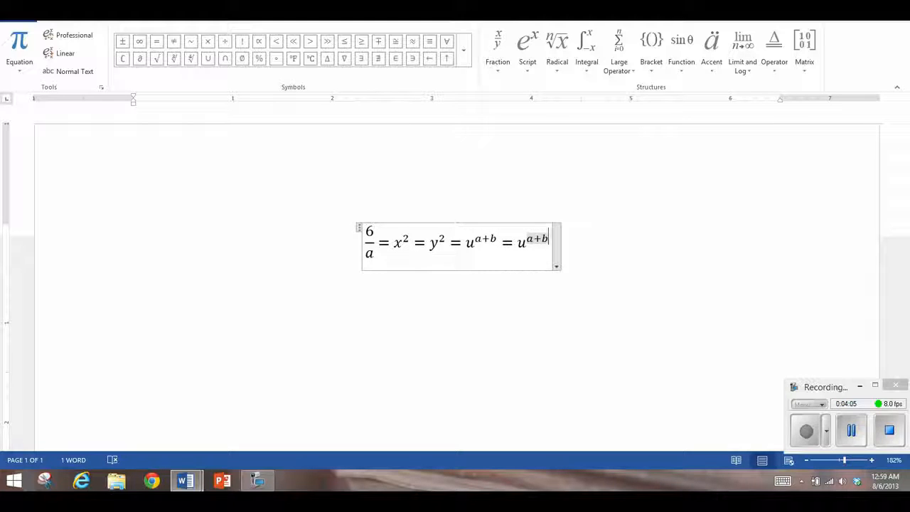
key(Right)
click(556, 53)
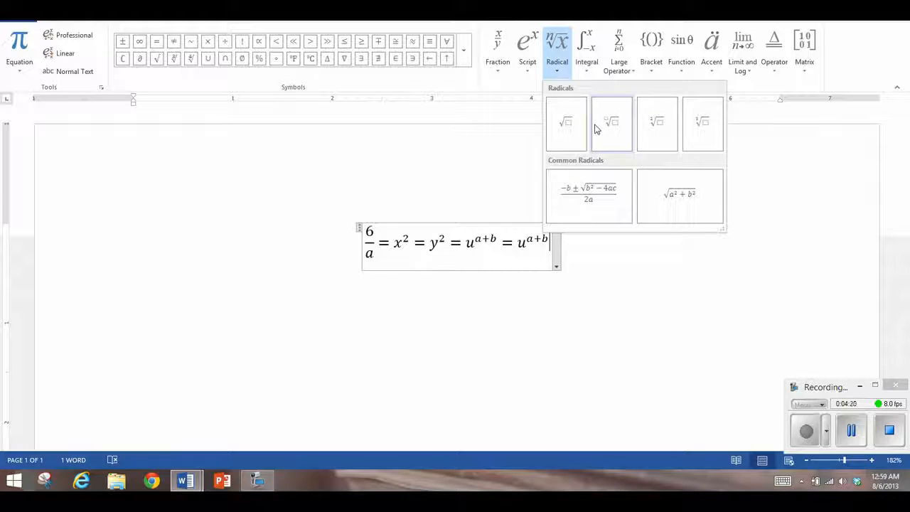
click(530, 65)
key(Escape)
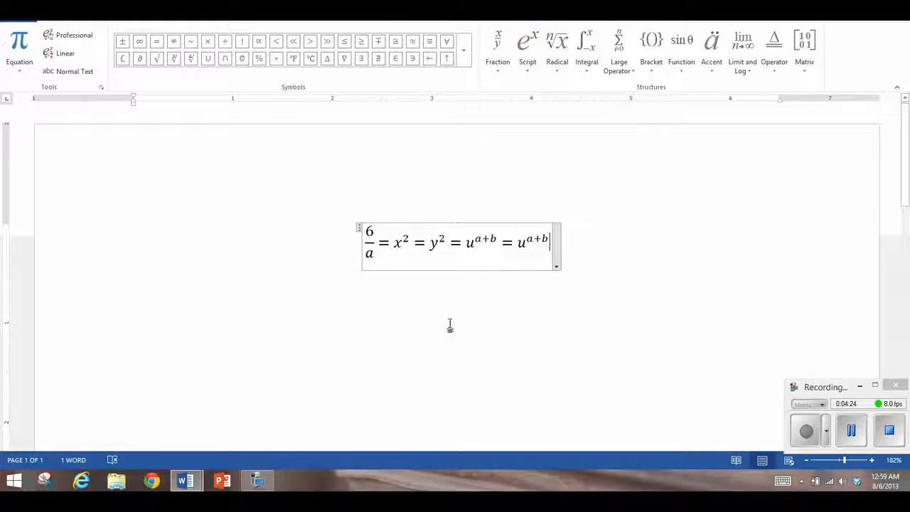
Append an equals sign and a square root containing the word thing, using the \sqrt code
text(=)
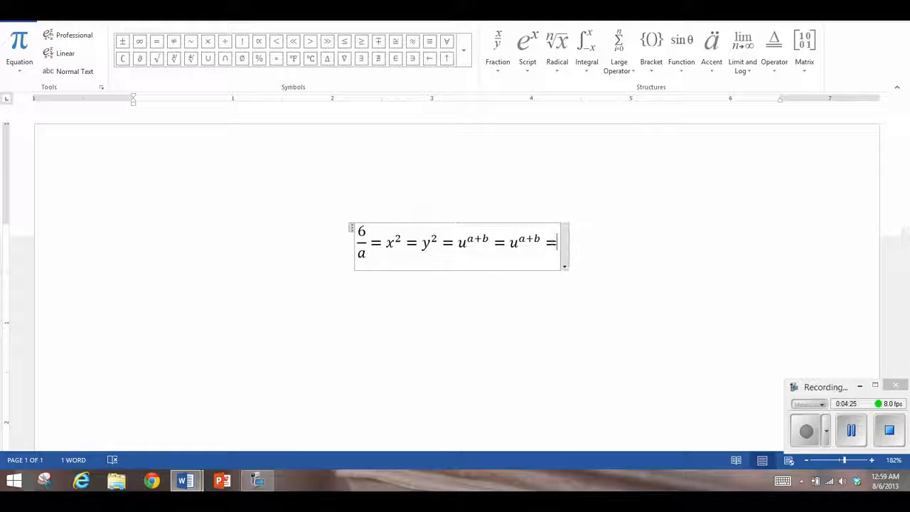
text(\)
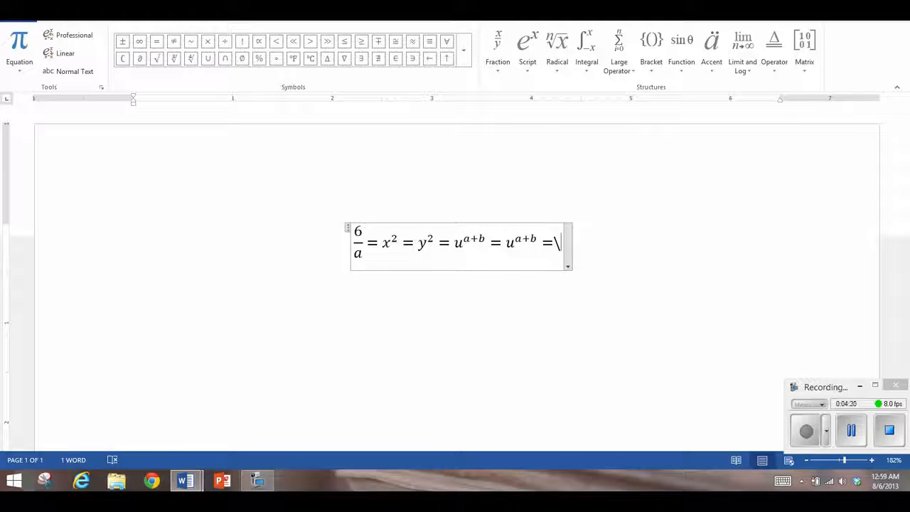
text(sqrt)
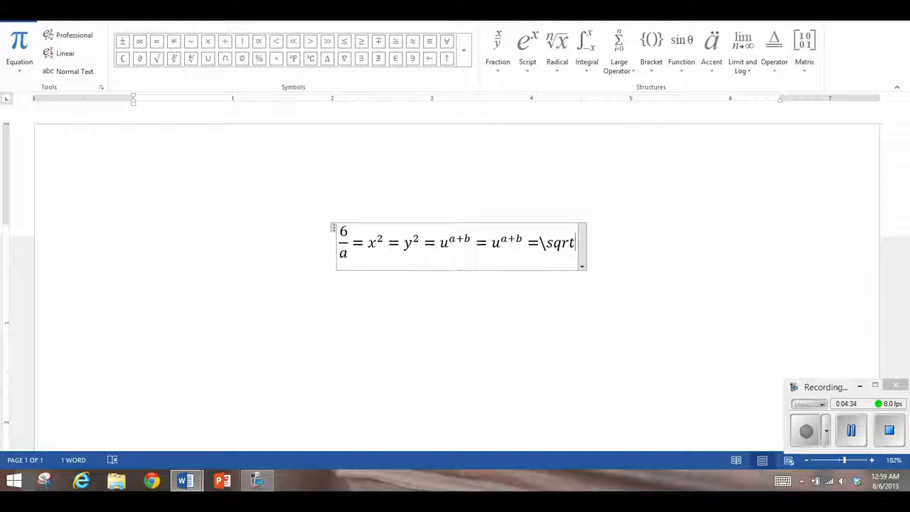
key(space)
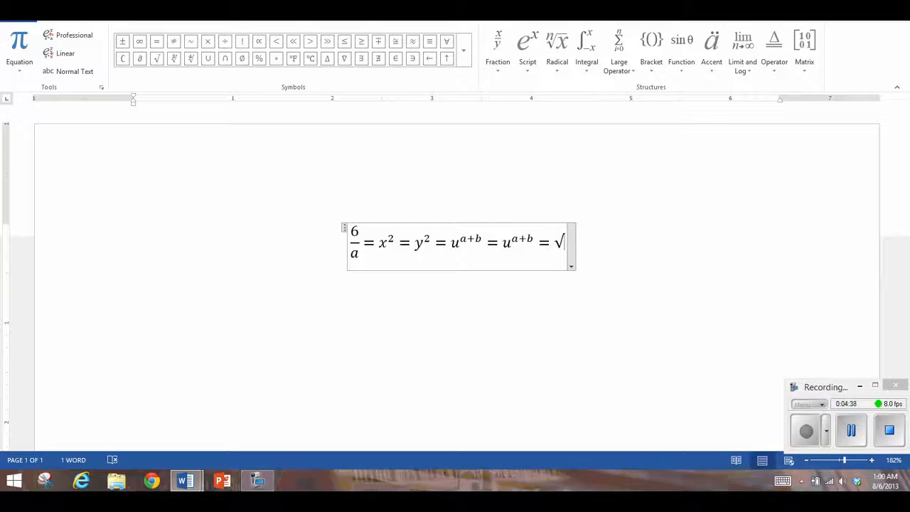
text(thing)
key(space)
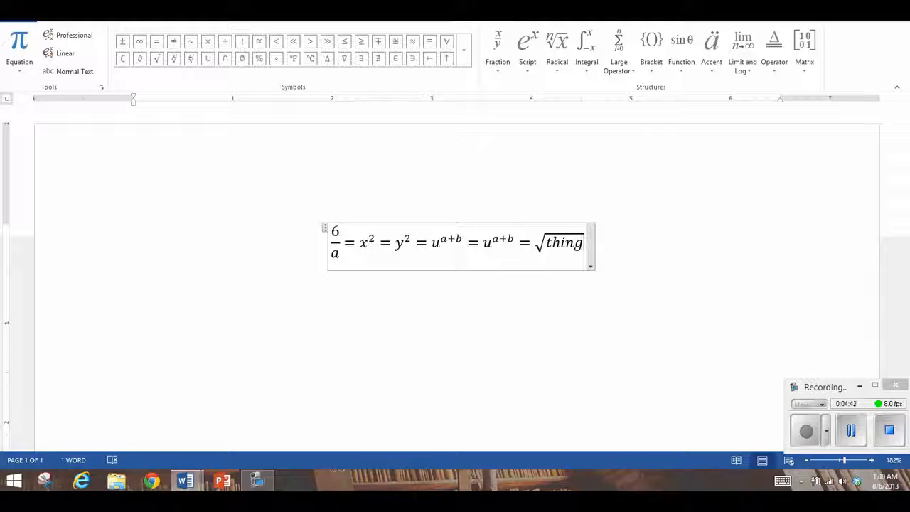
key(Right)
Append an equals sign and the square root of 5, followed by + 39 outside the radical
text(=\sqrt)
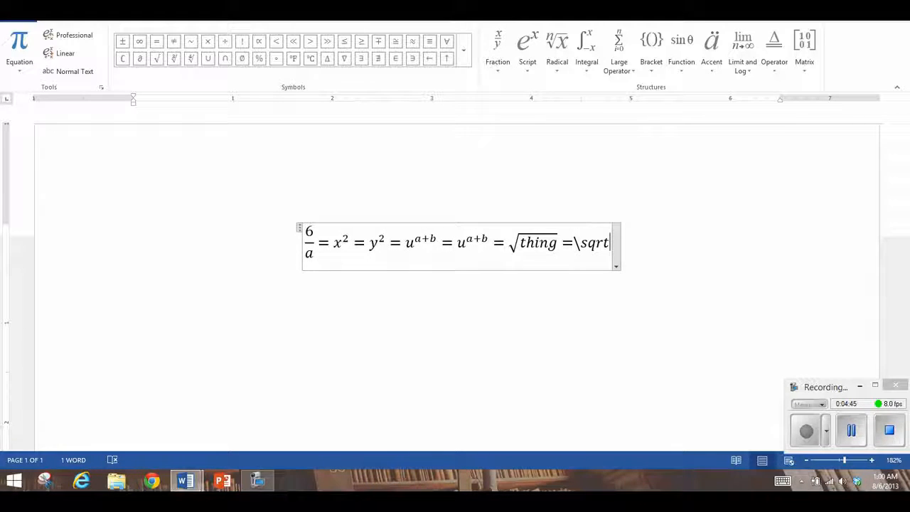
key(space)
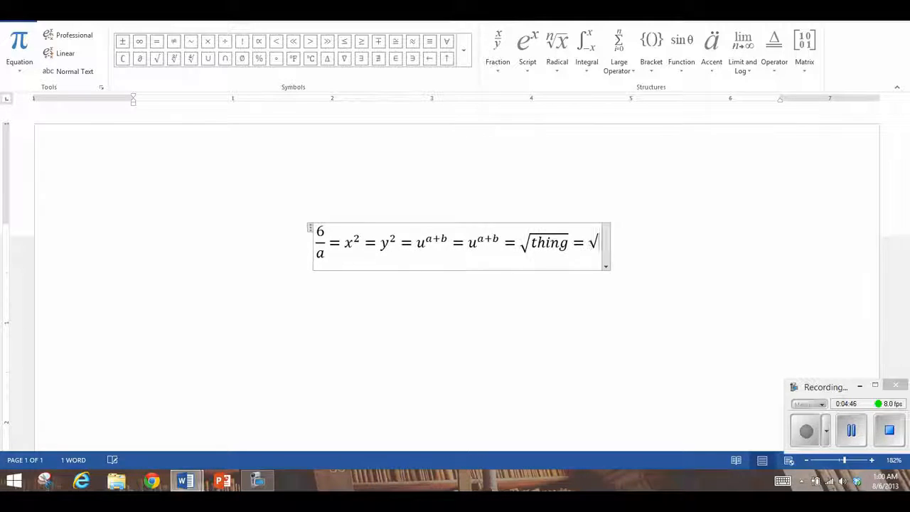
text(5)
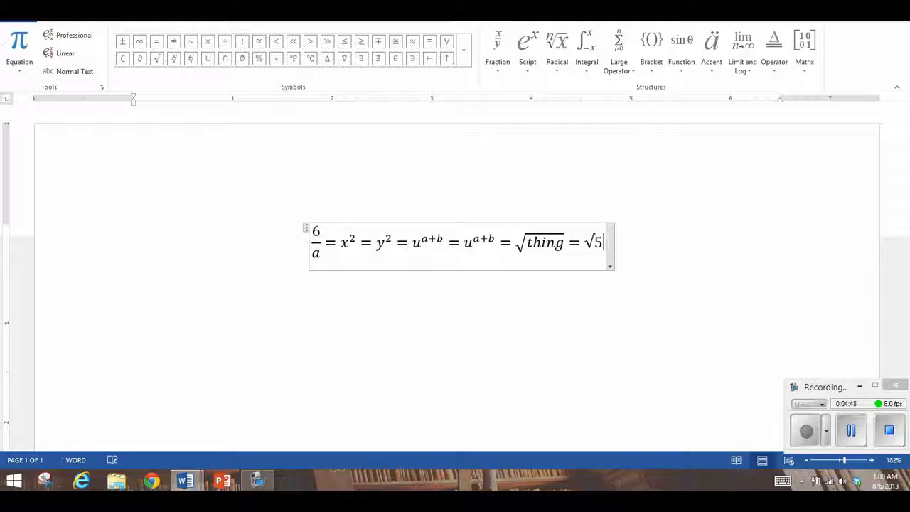
key(Right)
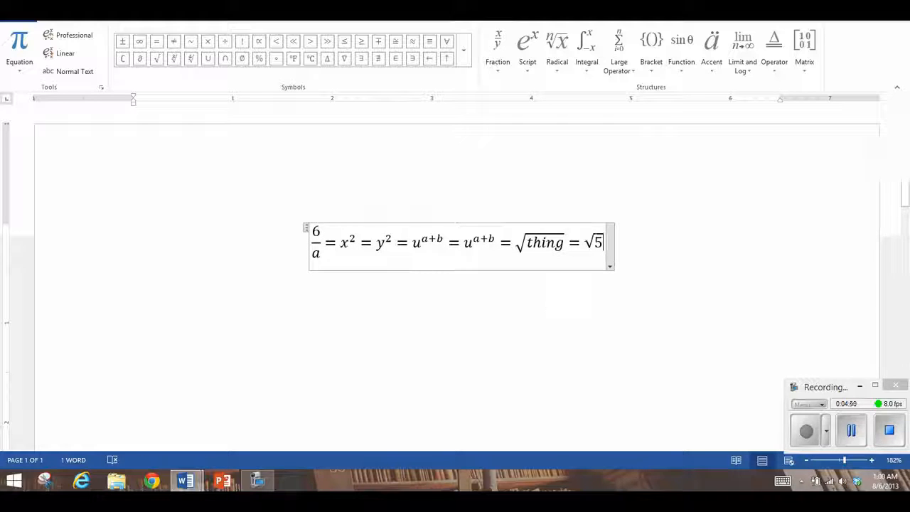
text(+ 39)
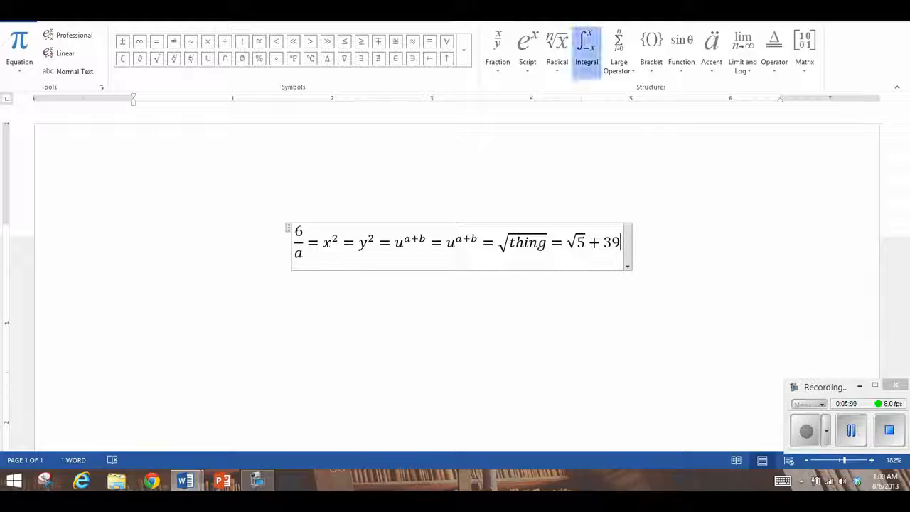
Append an equals sign and the integral of xdx from 5 to 7 using the \int code, followed by another equals sign
click(586, 50)
click(587, 51)
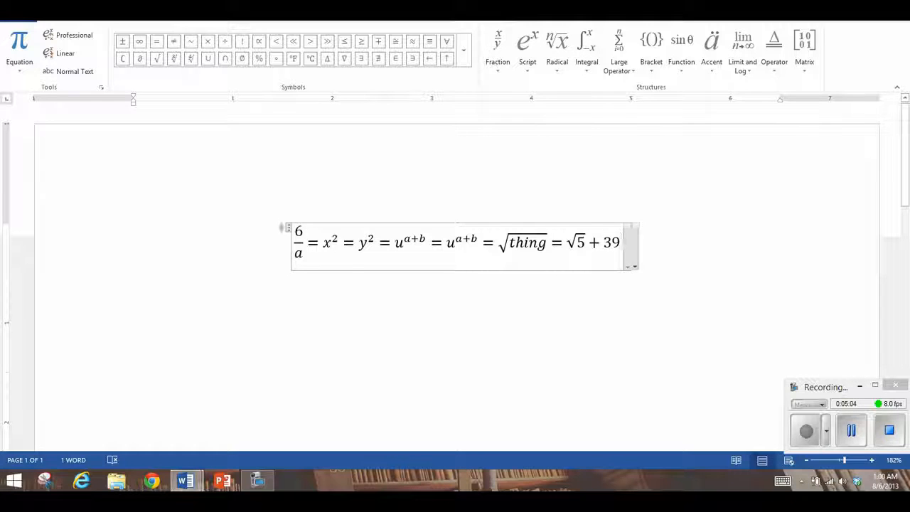
text(=\)
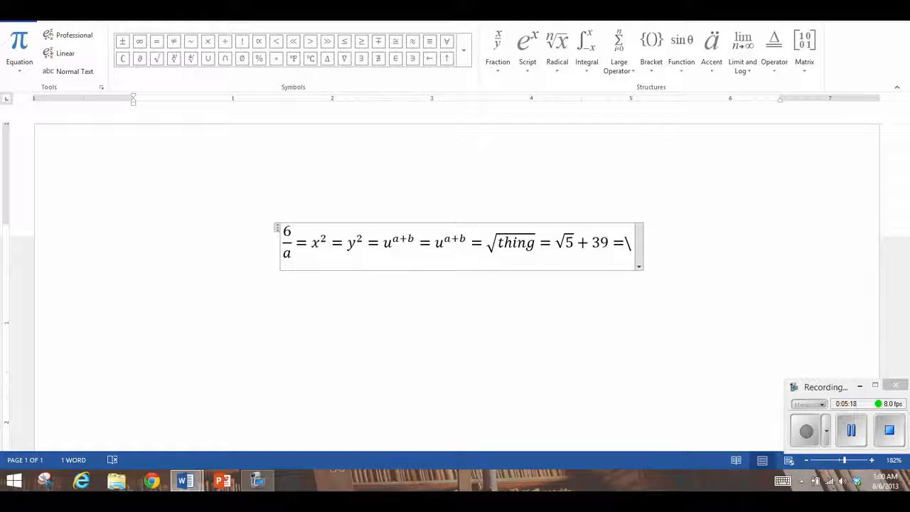
text(int )
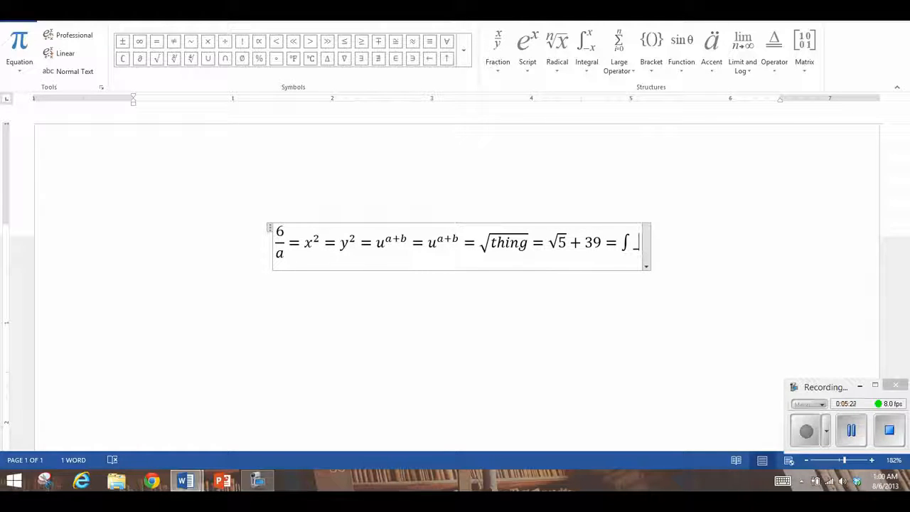
text(_5^)
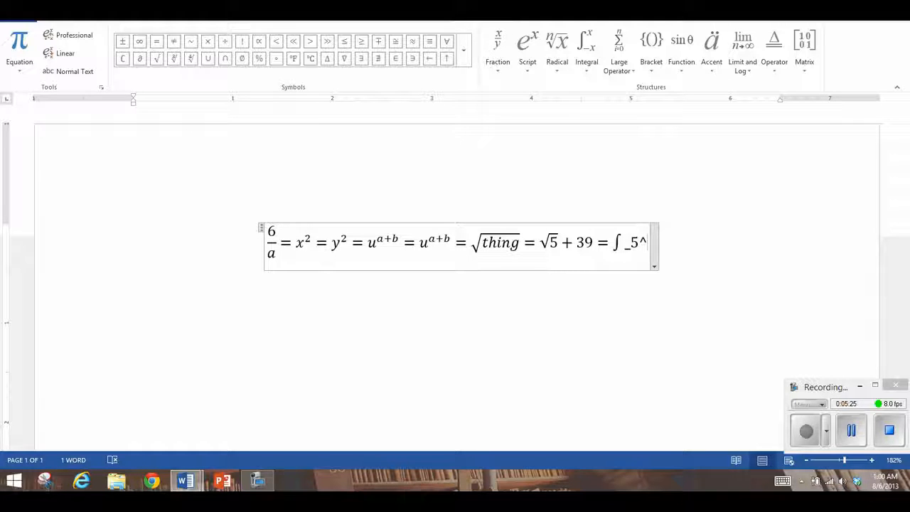
text(7)
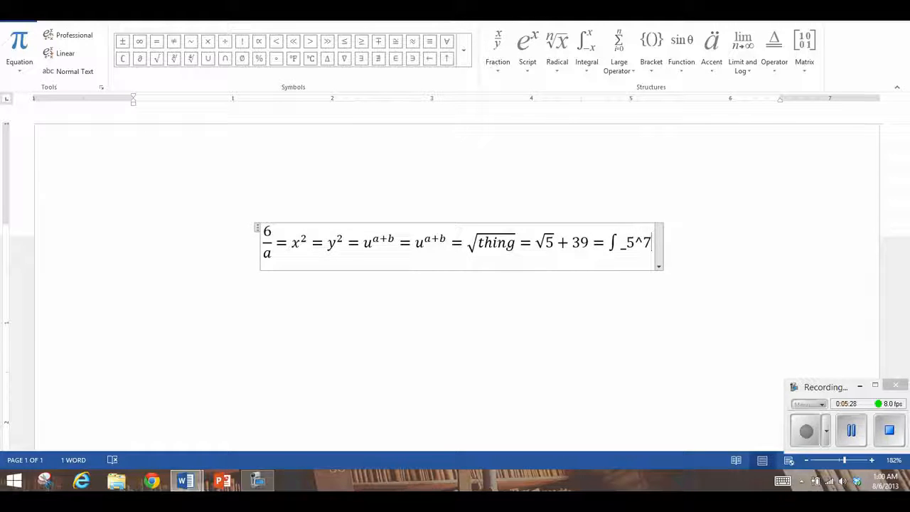
key(space)
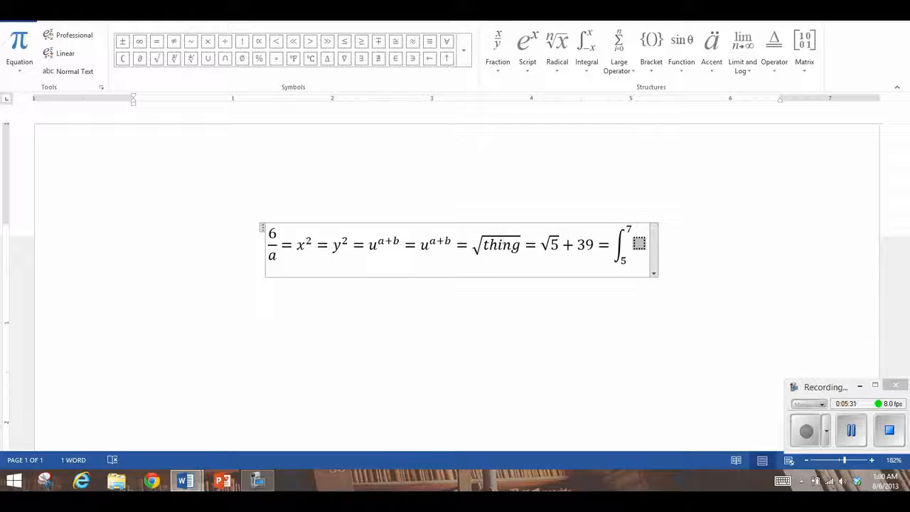
text(xd)
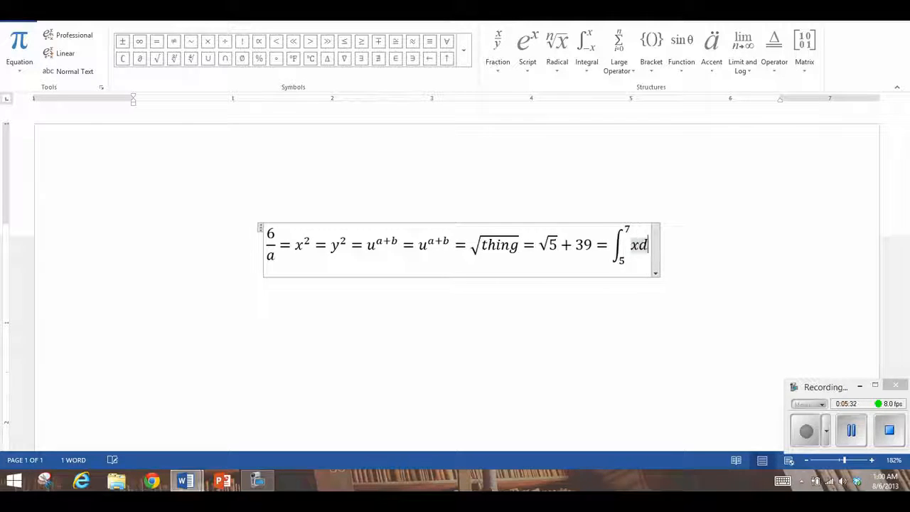
text(x)
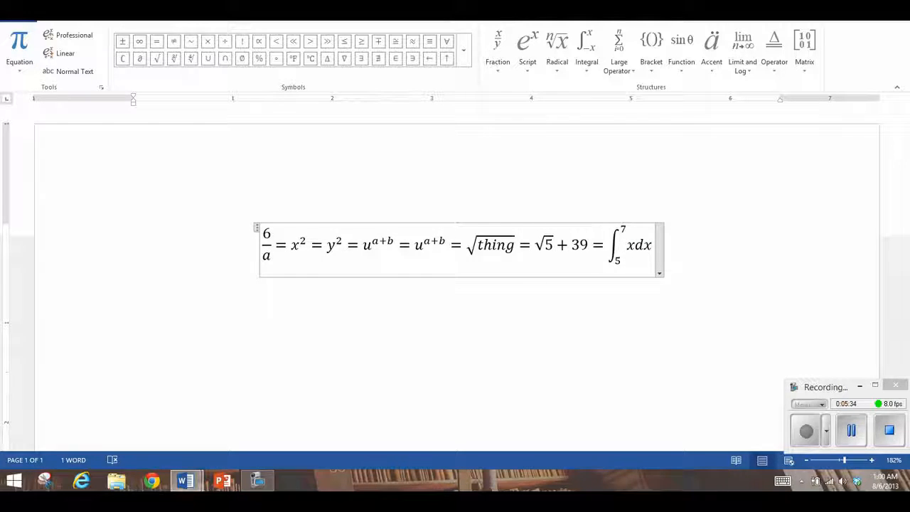
text(=)
click(586, 50)
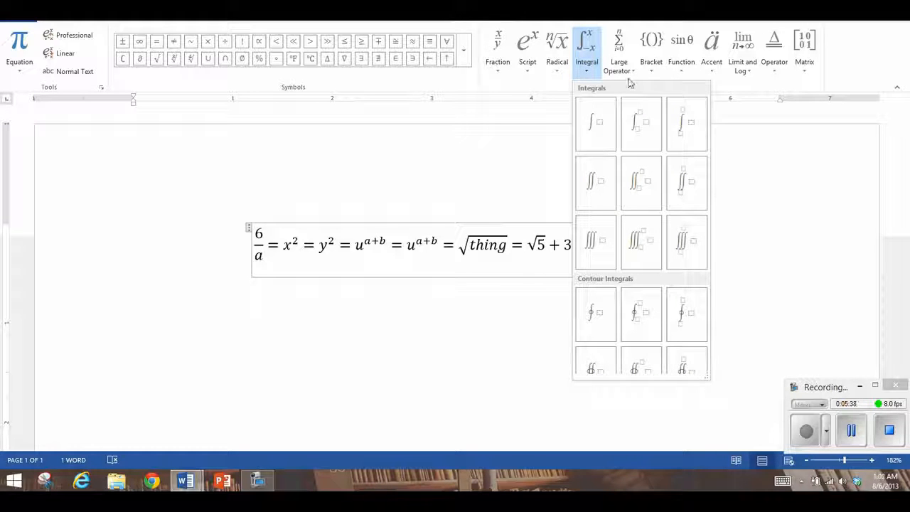
scroll(594, 182, down, 3)
scroll(599, 183, up, 3)
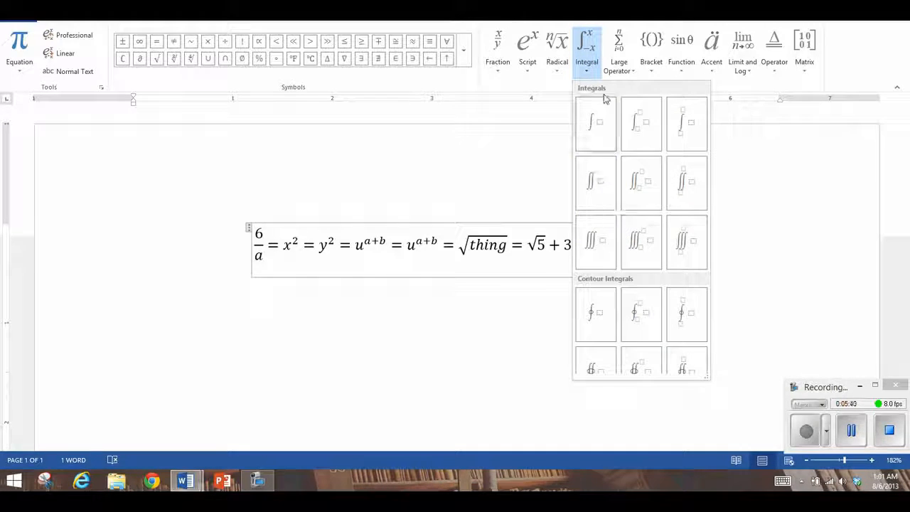
click(583, 58)
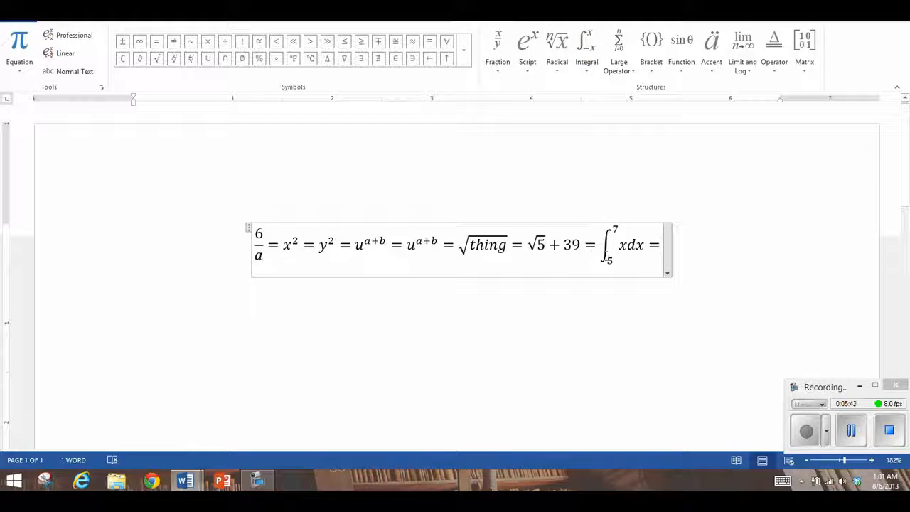
click(619, 53)
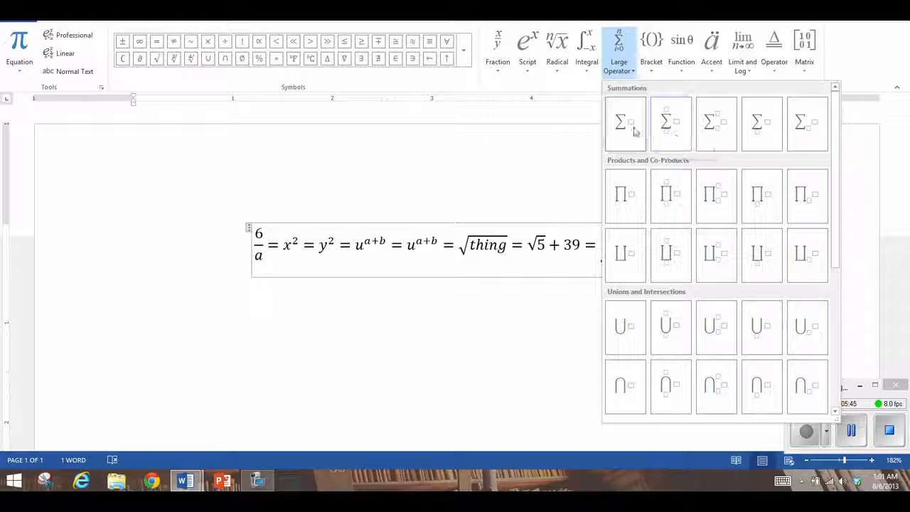
Append a single opening curly bracket with an empty placeholder to the end of the equation
click(651, 49)
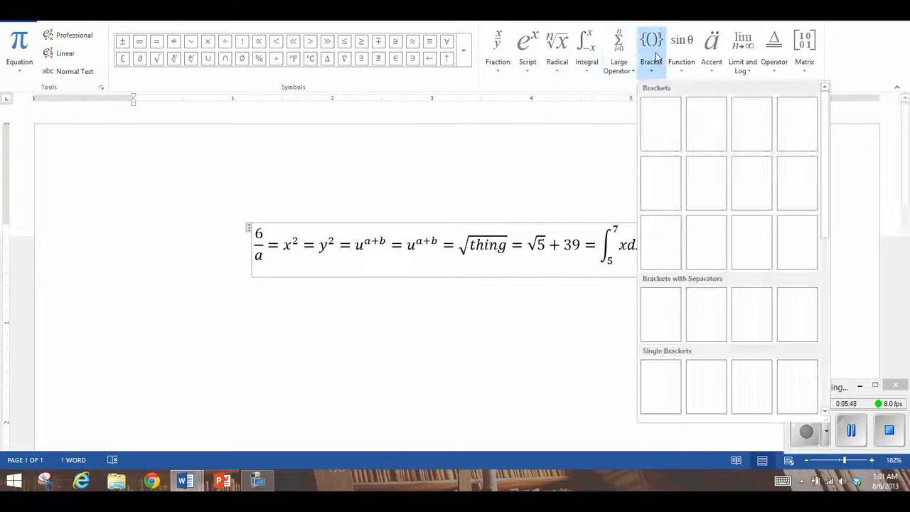
scroll(668, 312, down, 5)
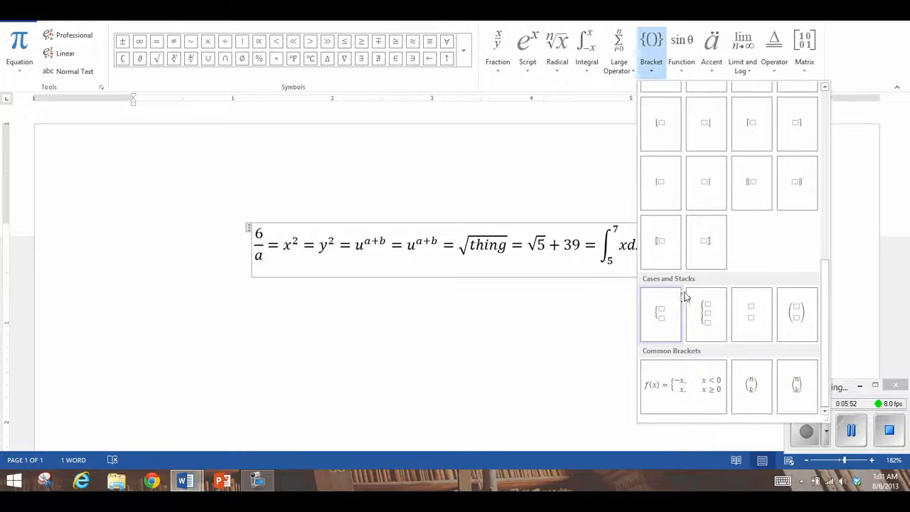
scroll(683, 297, up, 4)
scroll(683, 297, down, 4)
scroll(683, 297, up, 2)
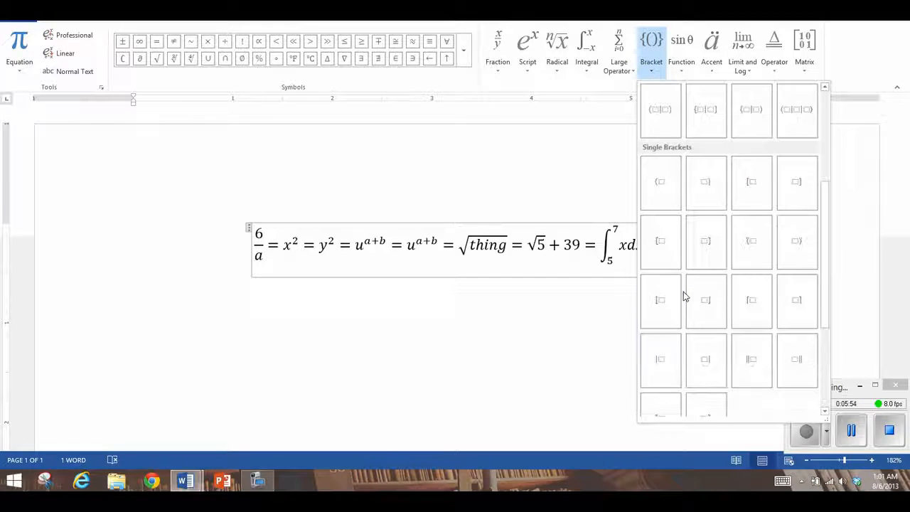
click(677, 257)
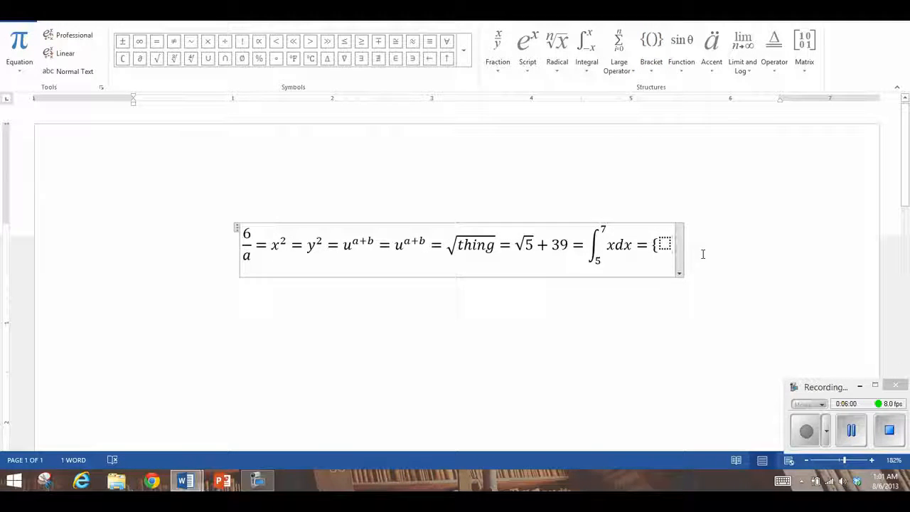
Insert an empty 2×2 matrix into the placeholder beside the curly bracket
key(Left)
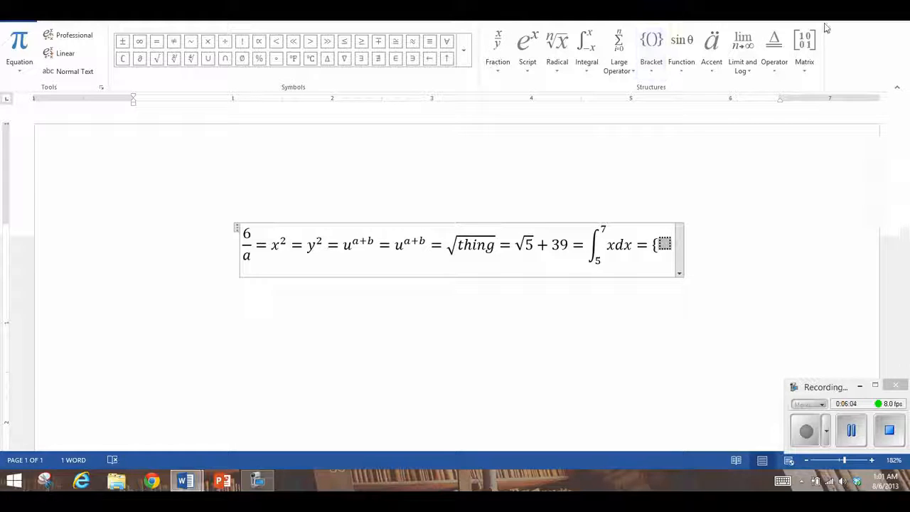
click(804, 43)
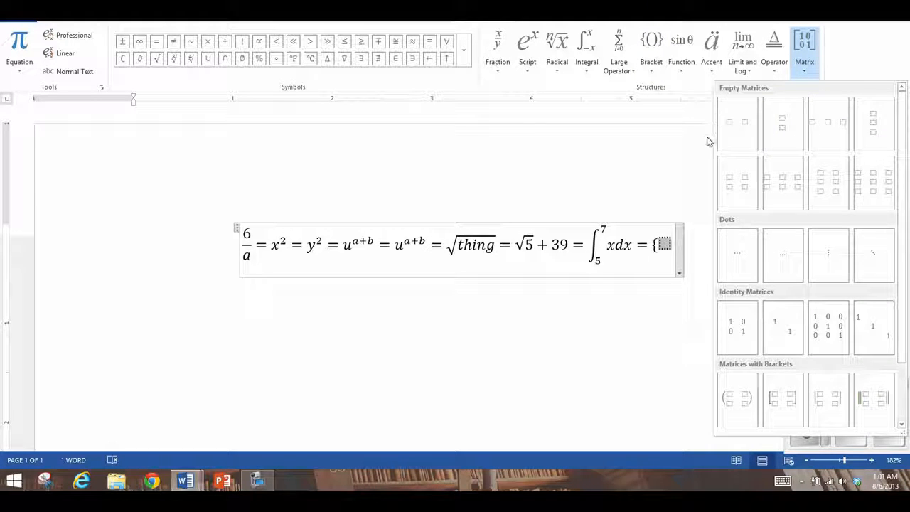
click(732, 179)
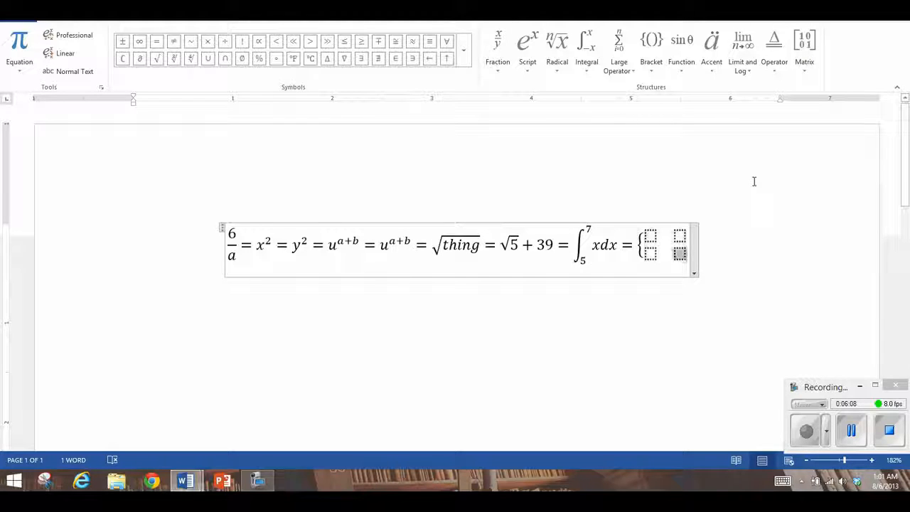
Fill the matrix's first row with "x + 2," and the condition x ≤ 3
text(x )
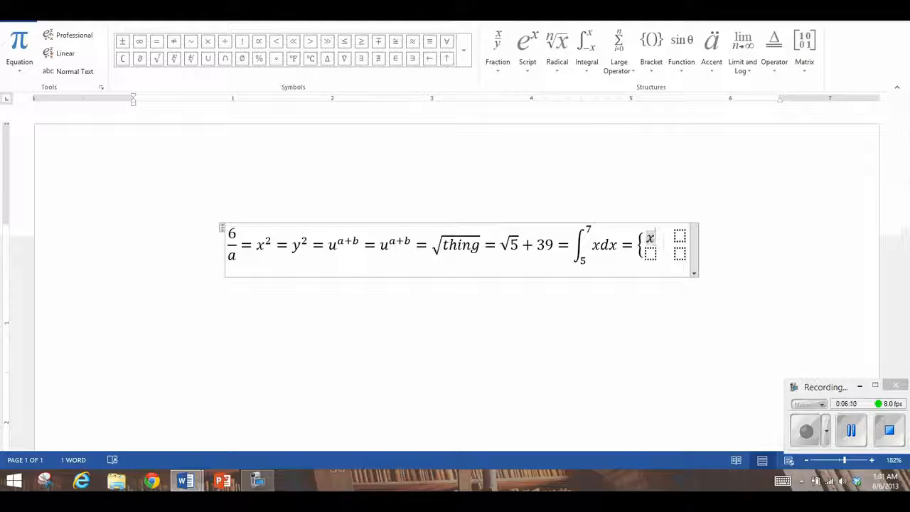
text(+ 2,)
key(Tab)
text(x)
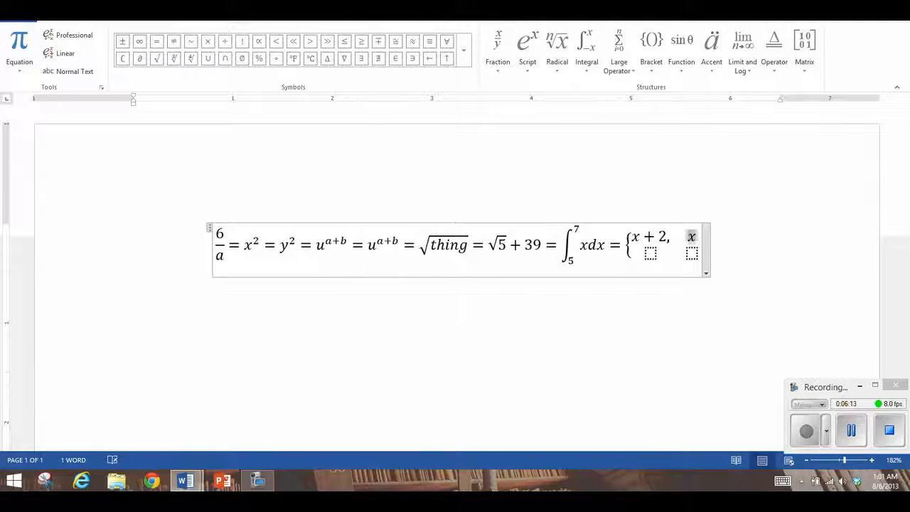
text(<=3)
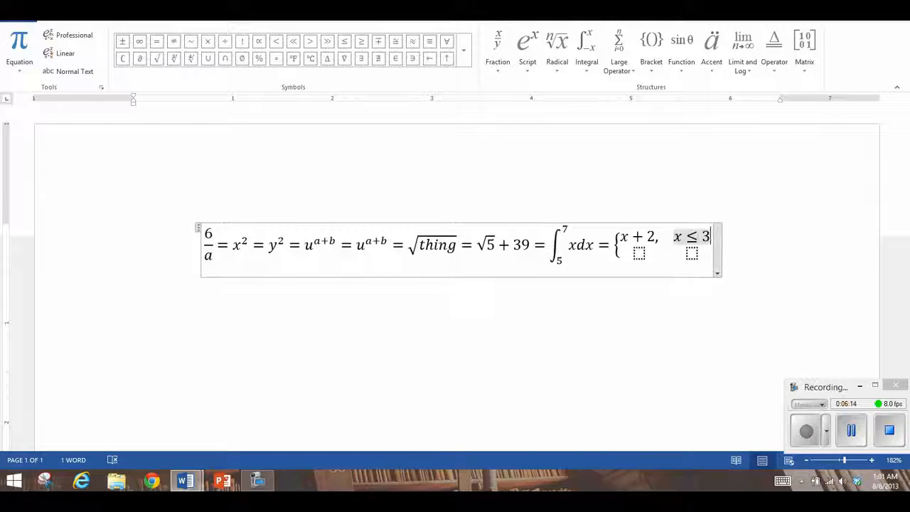
Fill the matrix's second row with "x," and the condition x = 5, then leave the cell
key(Left)
text(x)
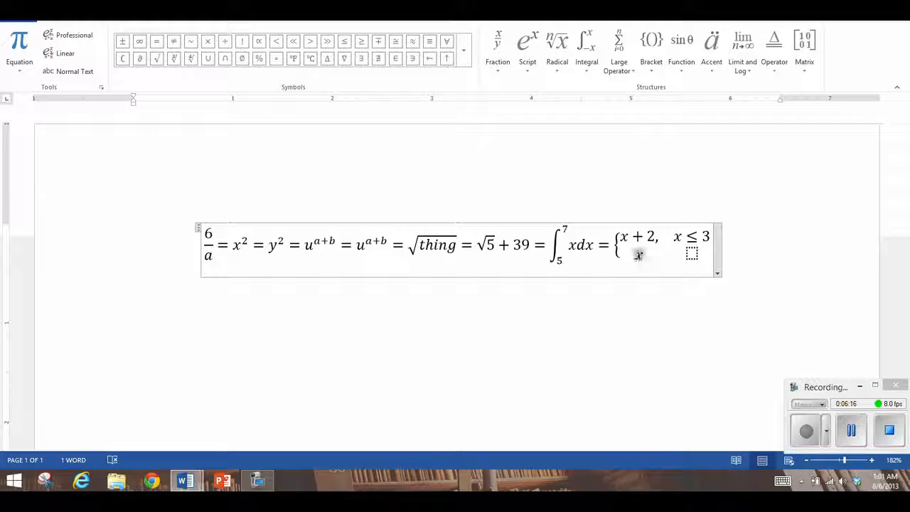
text(,)
key(Right)
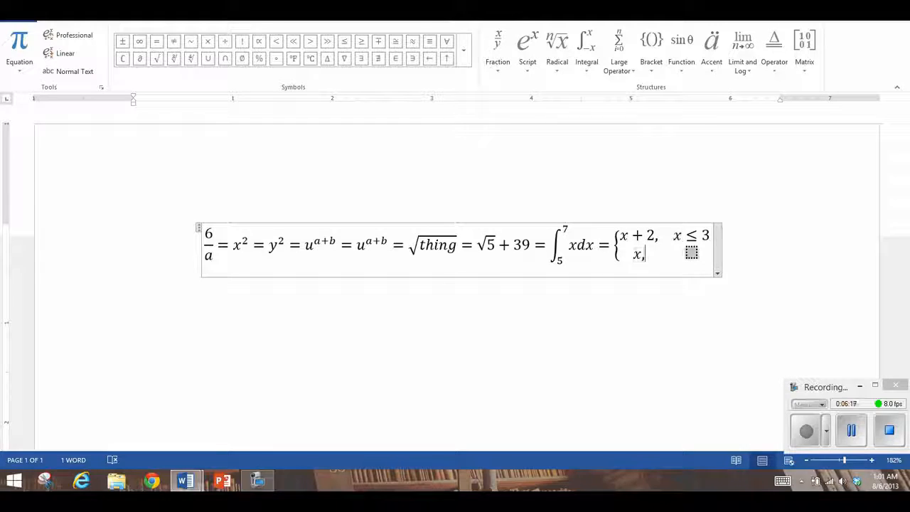
text(x=5)
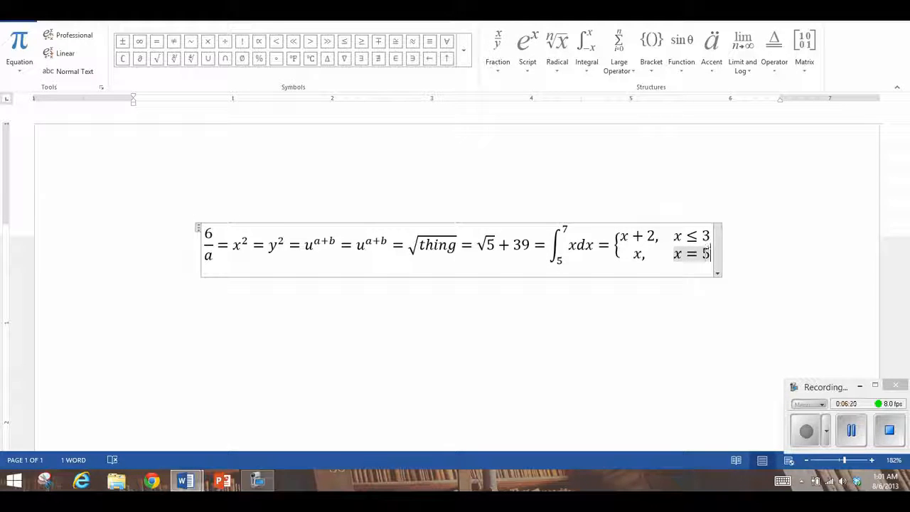
key(Right)
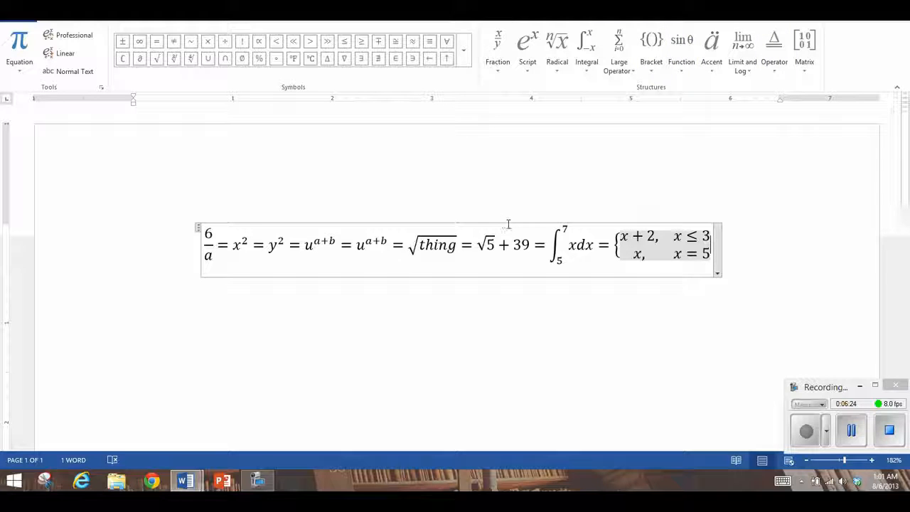
Insert a new empty equation on the line below the first equation
click(55, 481)
key(Return)
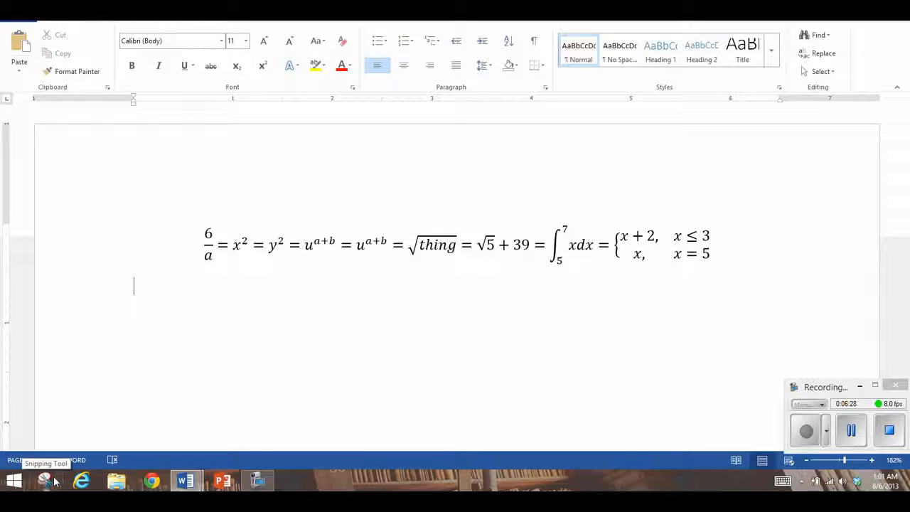
key(alt+equal)
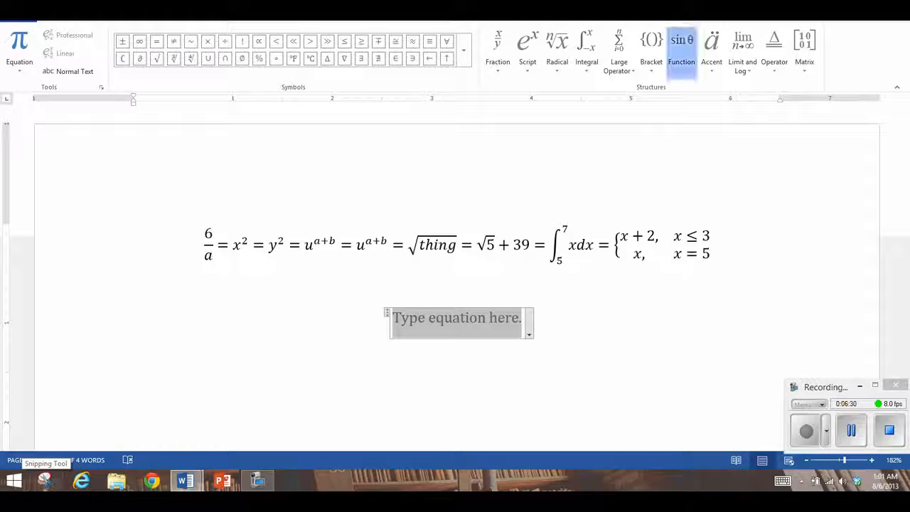
Enter sinθ followed by an equals sign in the new equation, using the \theta code
click(681, 49)
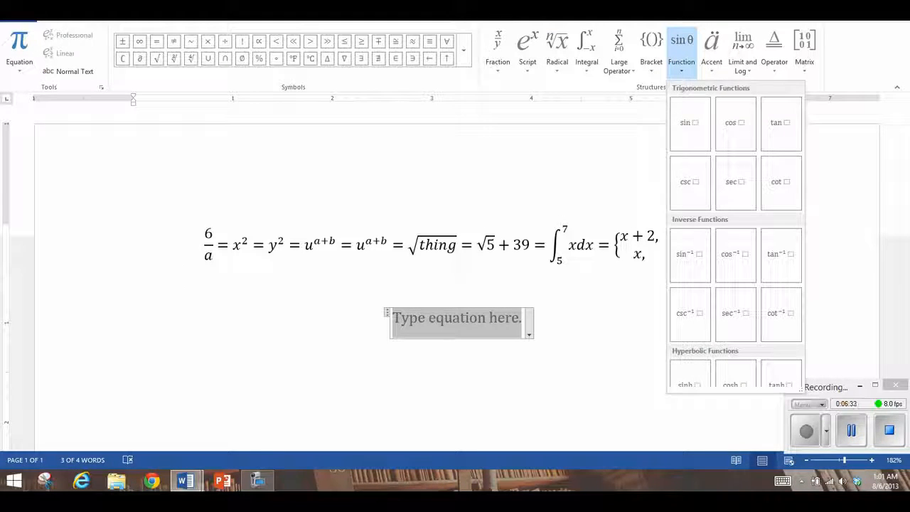
click(681, 50)
text(s)
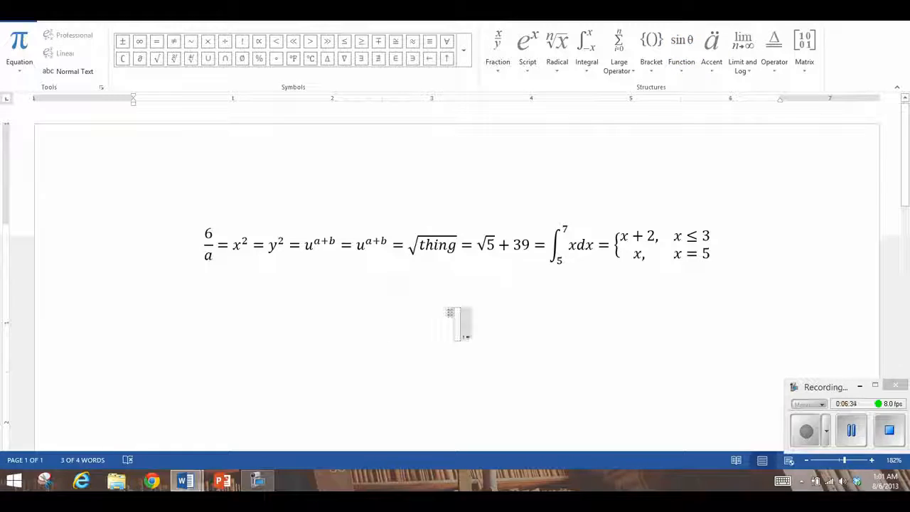
text(in)
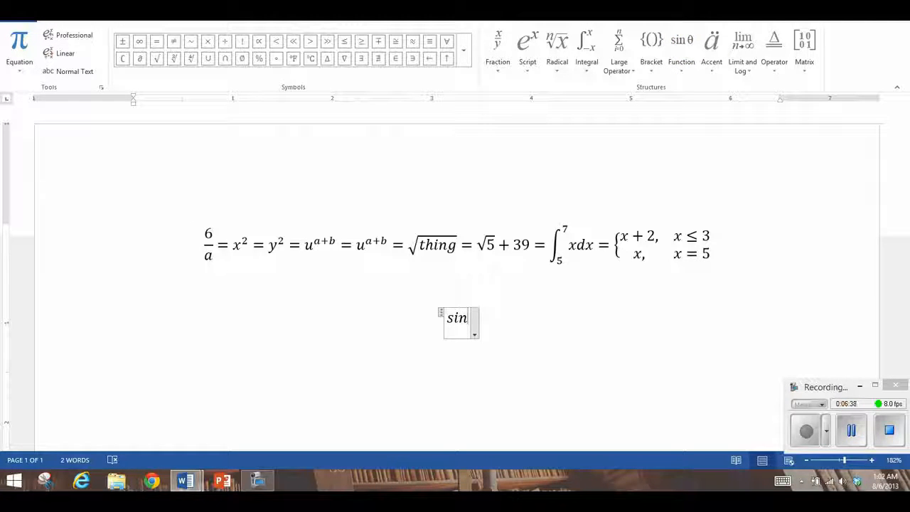
text(\theta )
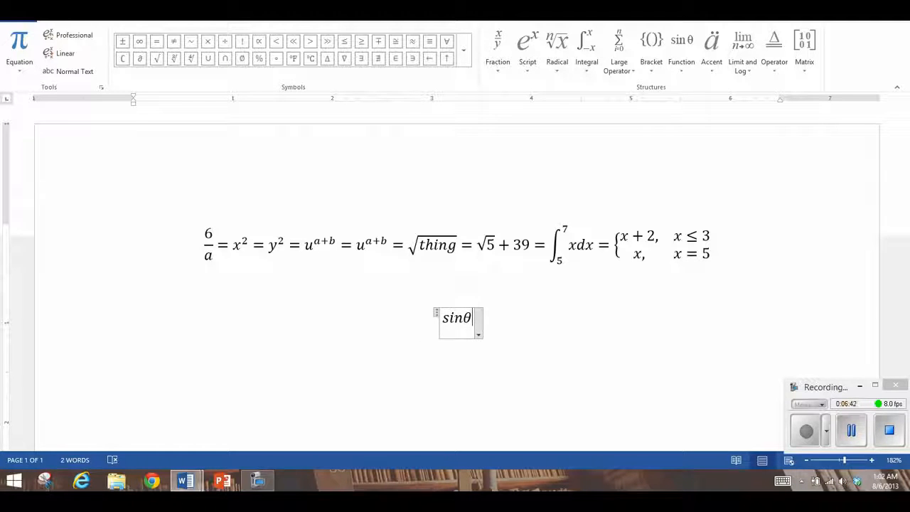
text(=)
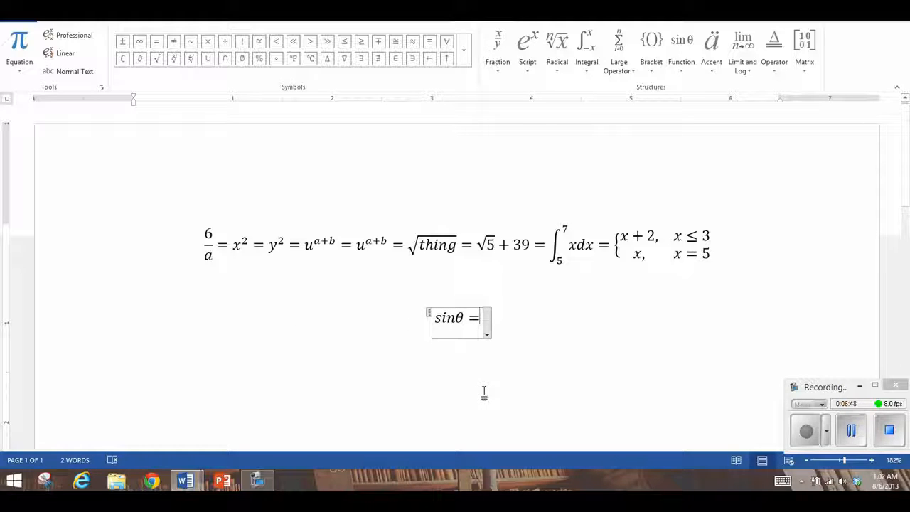
Append a sine function with θ − ϕ as its argument, using the \theta and \phi codes
text(sin )
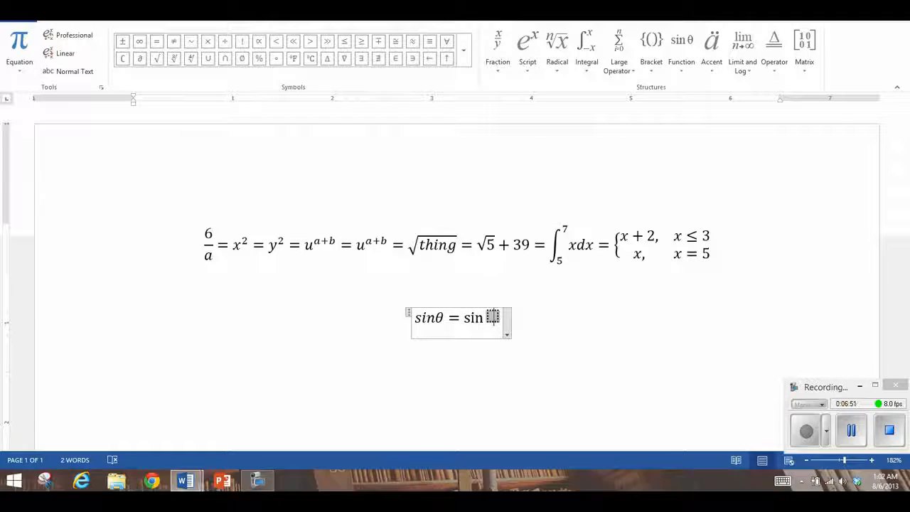
text(	heta)
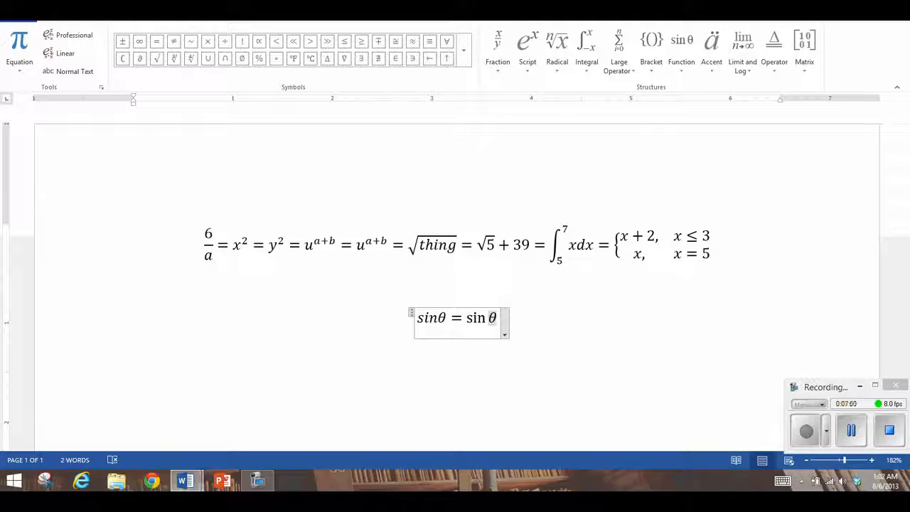
text(-\phi)
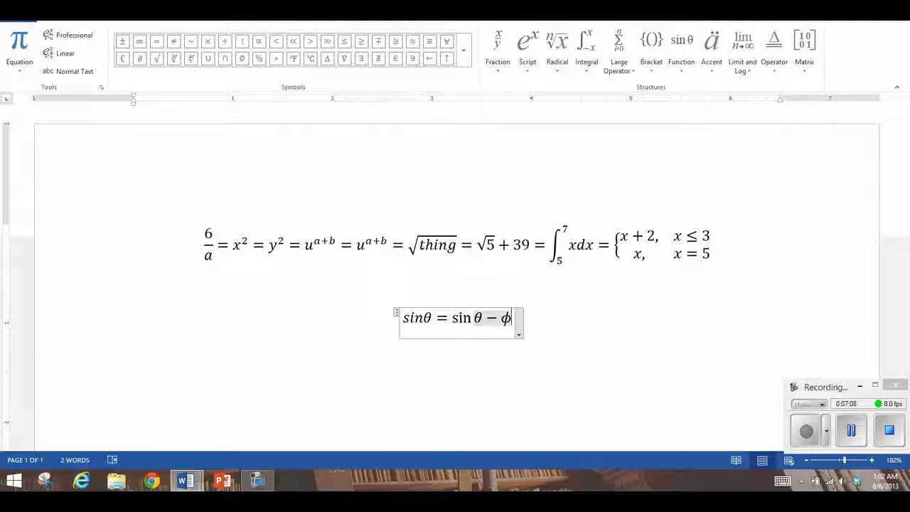
Append a plus sign and a cosine function of ι outside the sine's argument
key(Right)
text(+cos\)
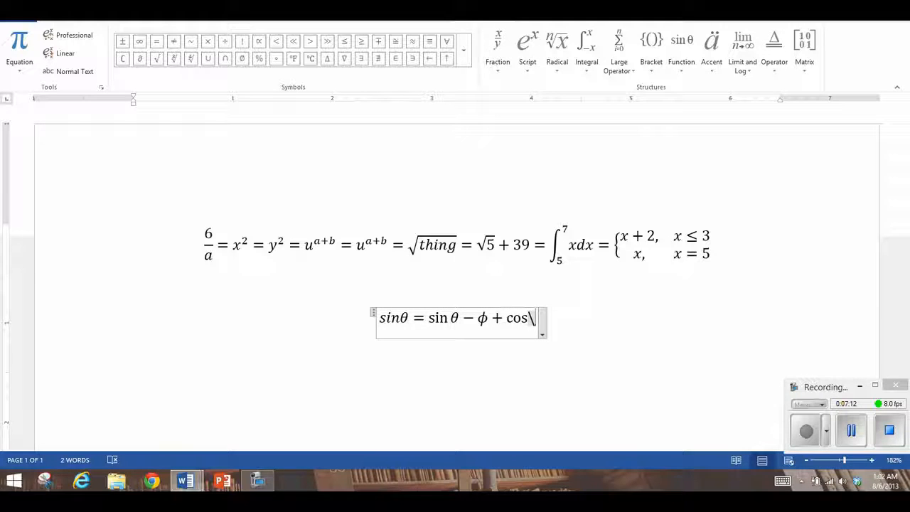
text(theta)
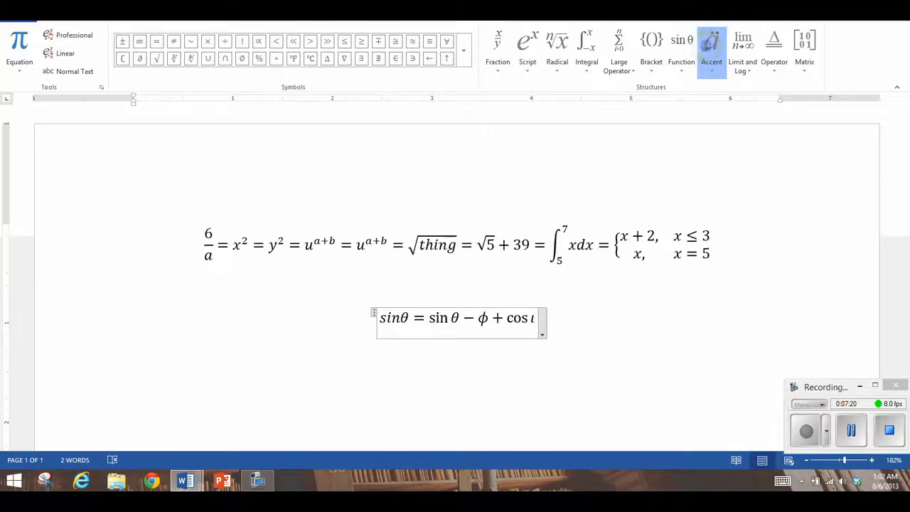
Append the letter v with a vector arrow accent above it after the cosine term
click(711, 49)
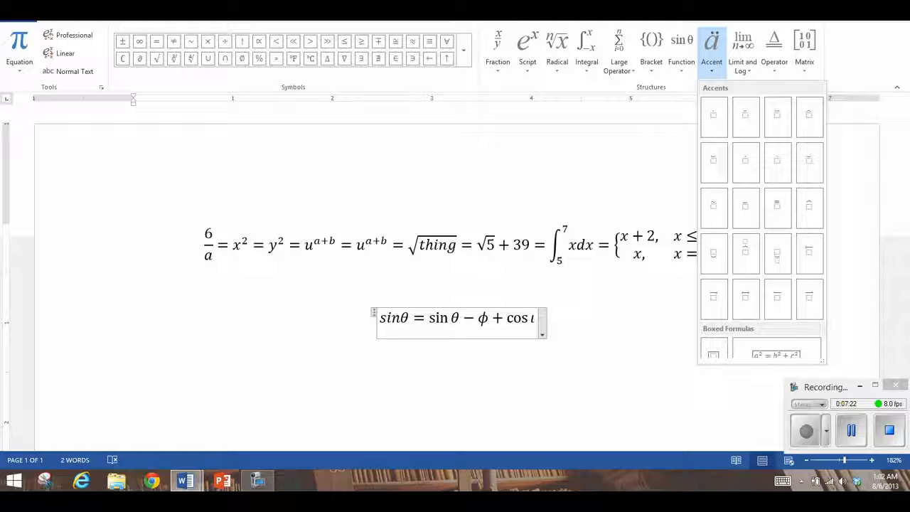
scroll(777, 294, down, 1)
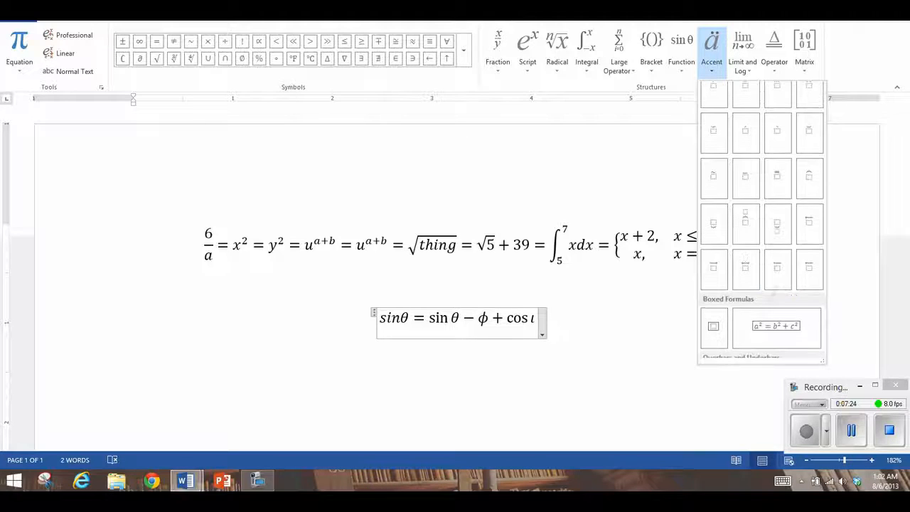
key(Escape)
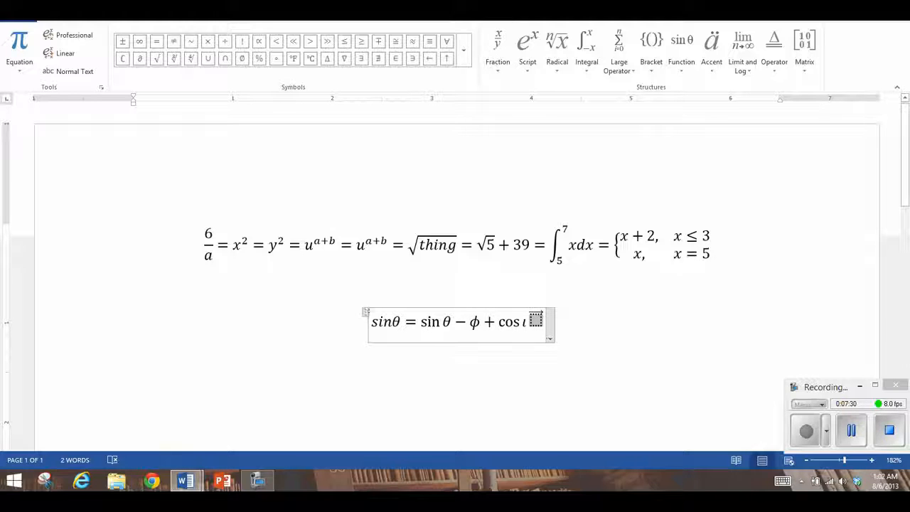
text(v⃗)
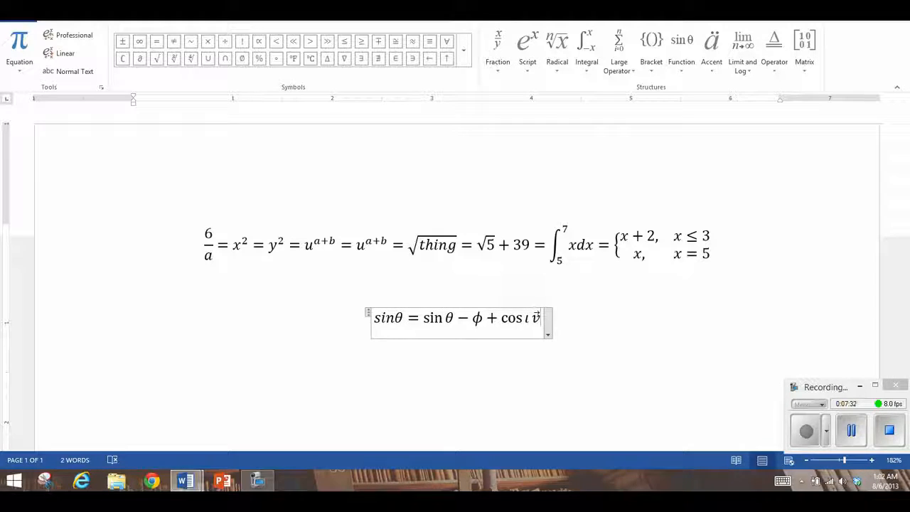
Append the letters ab under an overbar after the vector v in the sine equation
click(710, 50)
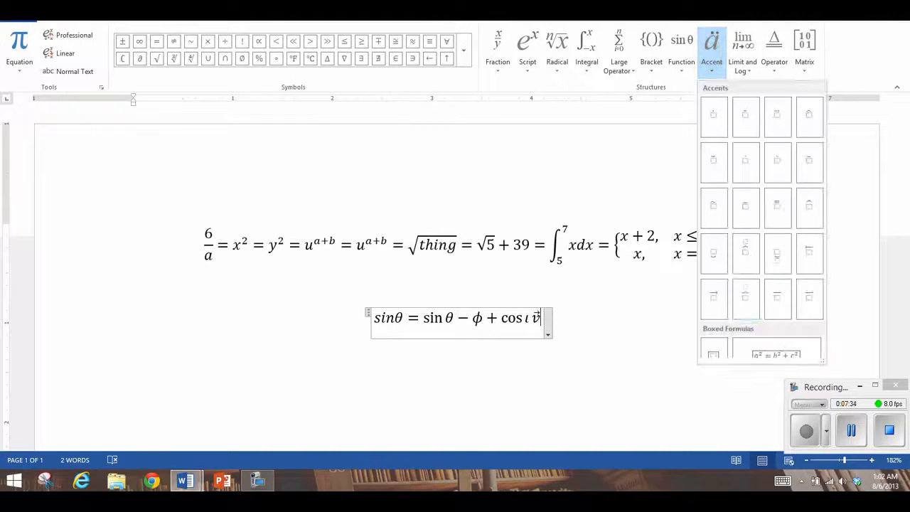
scroll(745, 299, down, 3)
scroll(760, 224, up, 3)
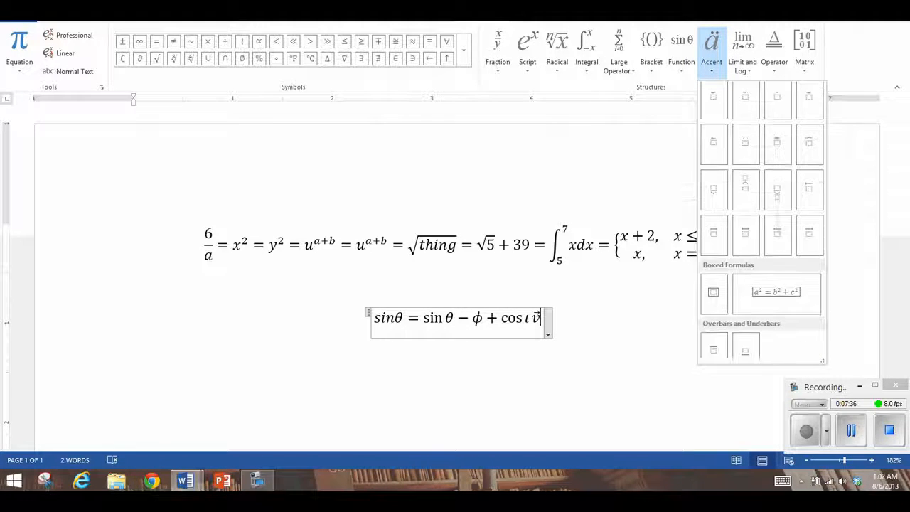
scroll(760, 224, down, 3)
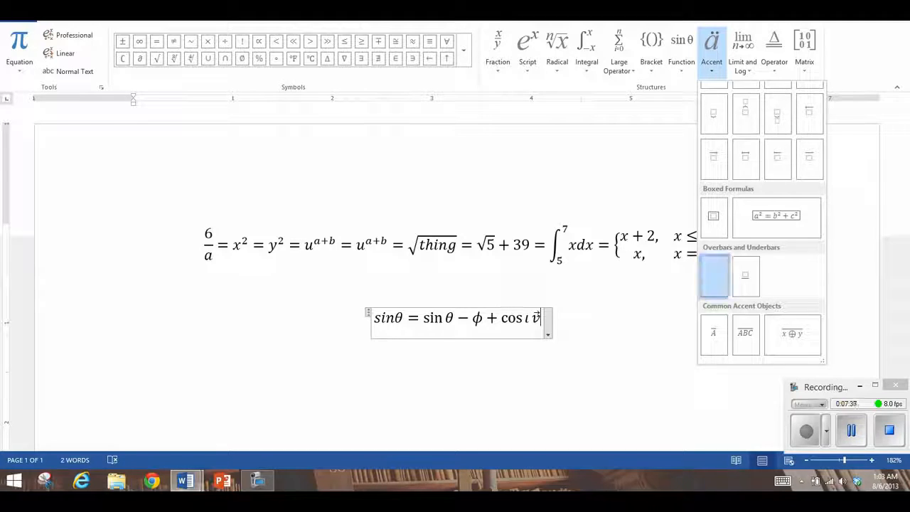
click(713, 275)
text(ab)
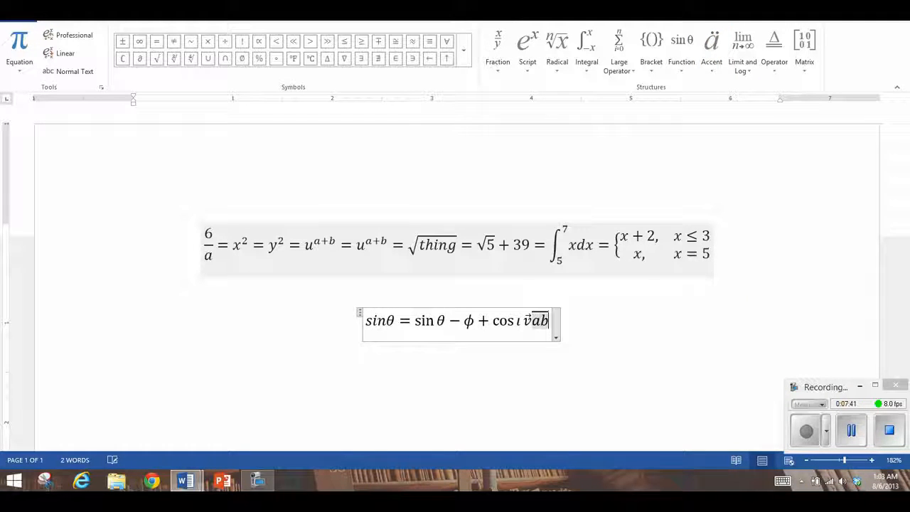
key(Right)
click(742, 50)
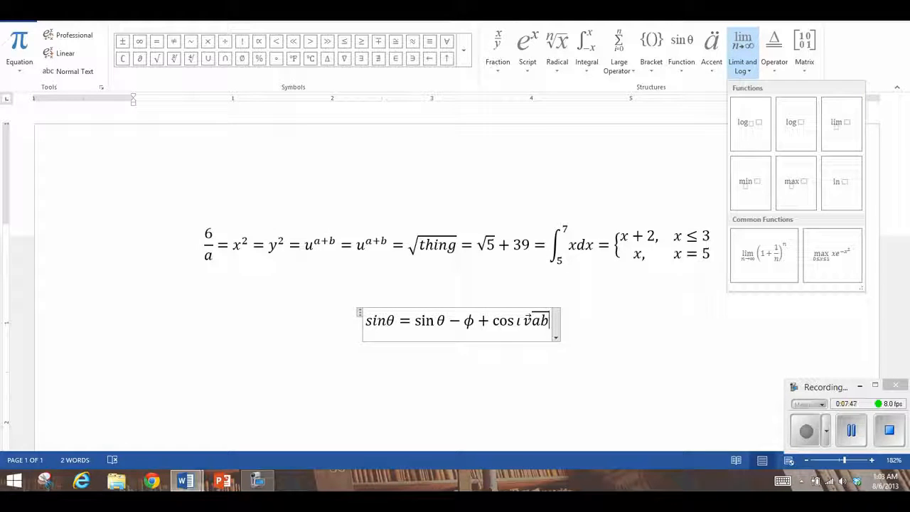
click(742, 50)
click(774, 50)
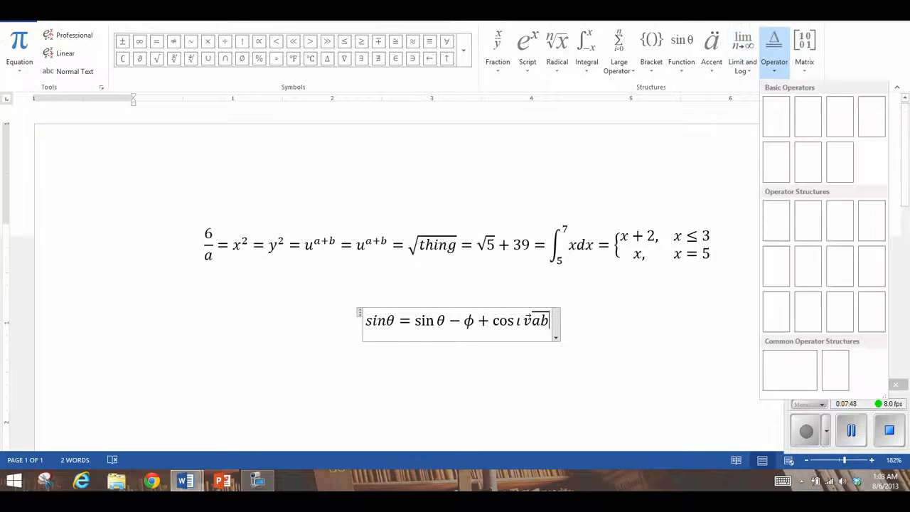
click(742, 49)
click(742, 50)
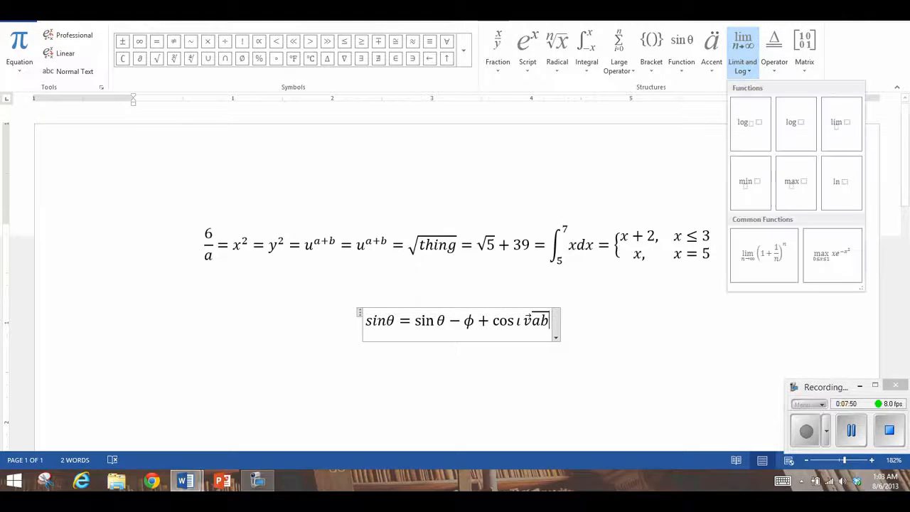
click(742, 50)
Start a new equation below and write the limit of x as x → ∞, using the \infty code
key(Return)
key(Return)
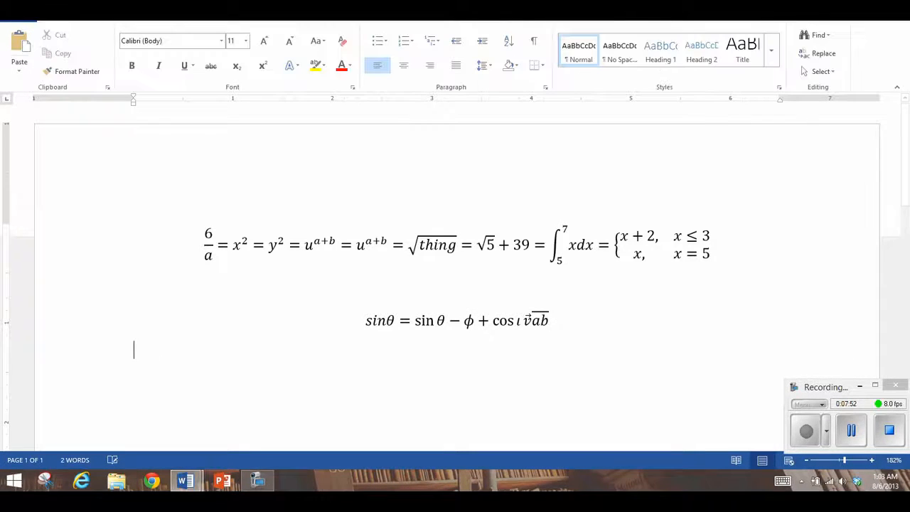
key(alt+equal)
text(lim)
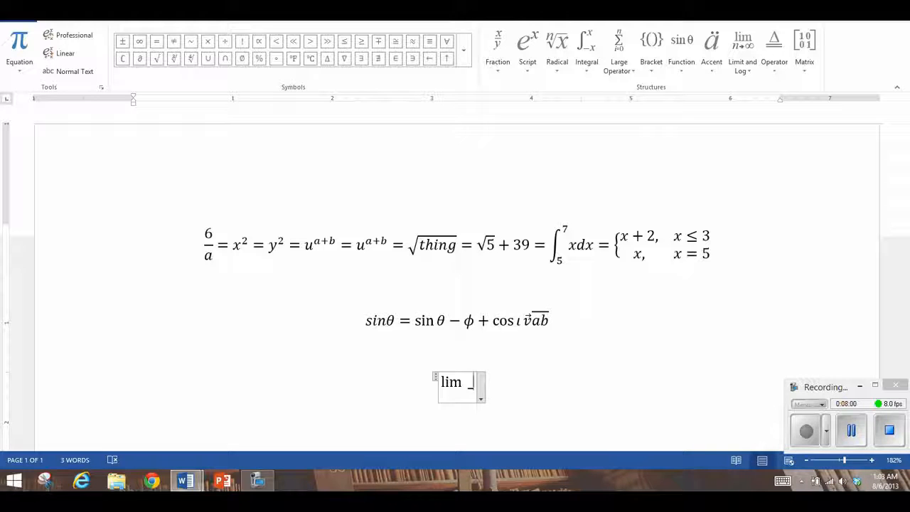
text(_()
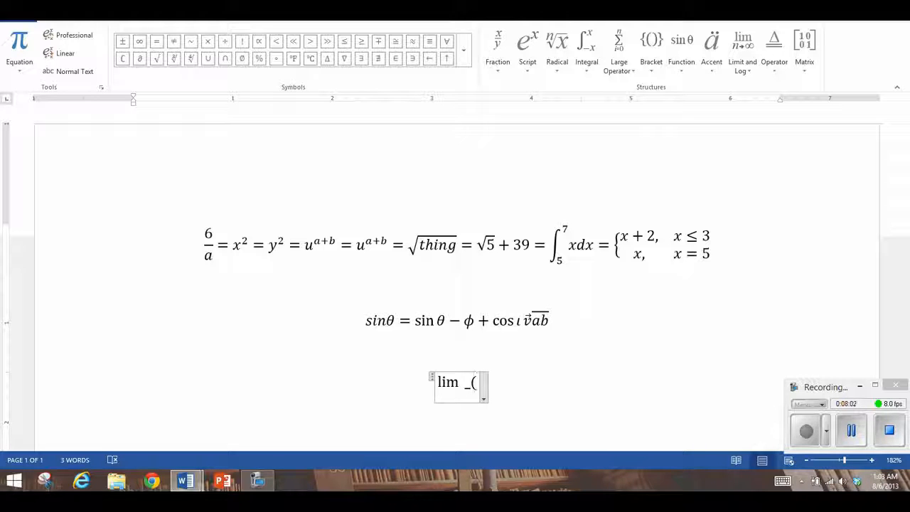
text(x->\)
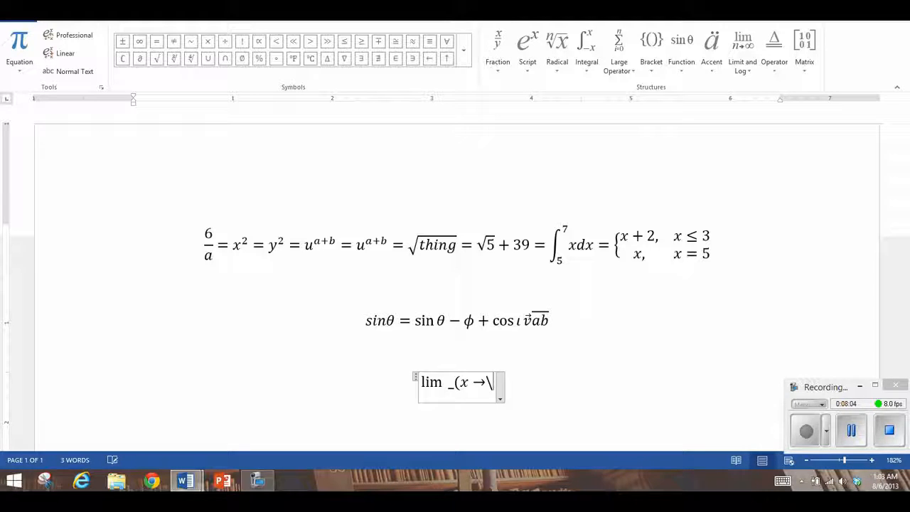
text(infty )
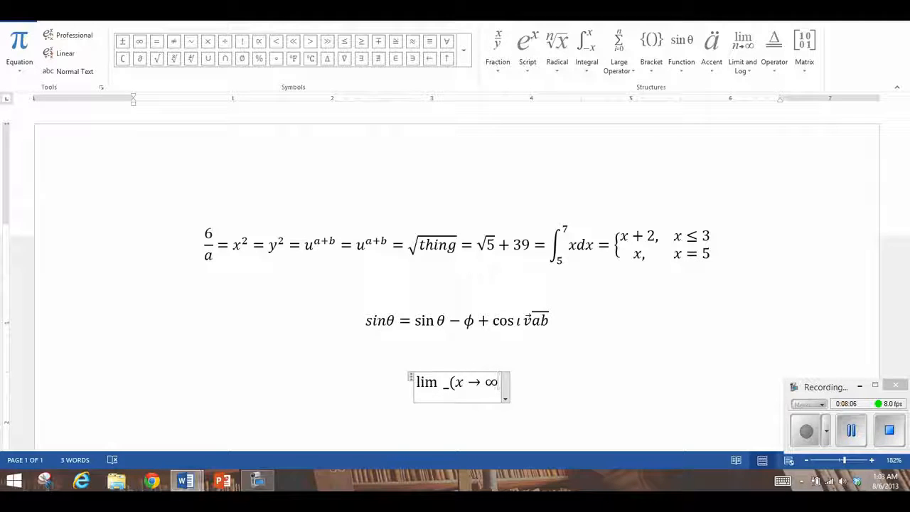
text())
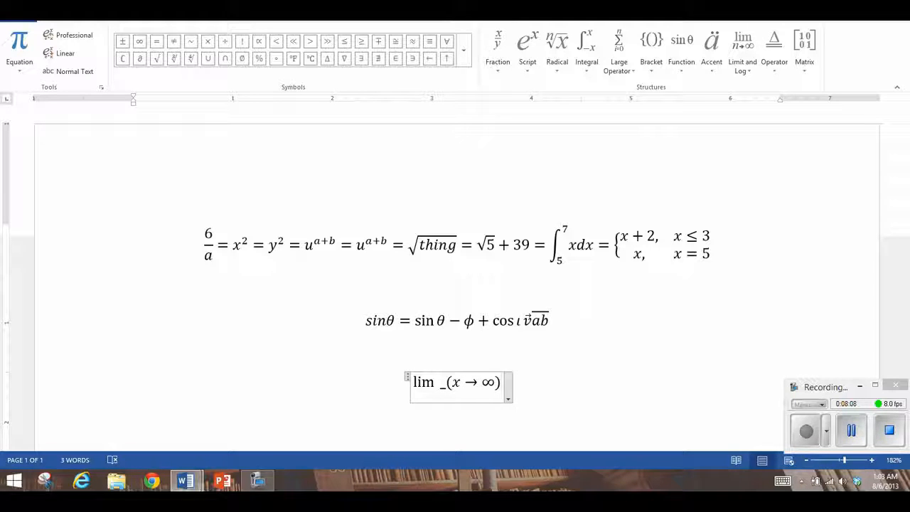
key(space)
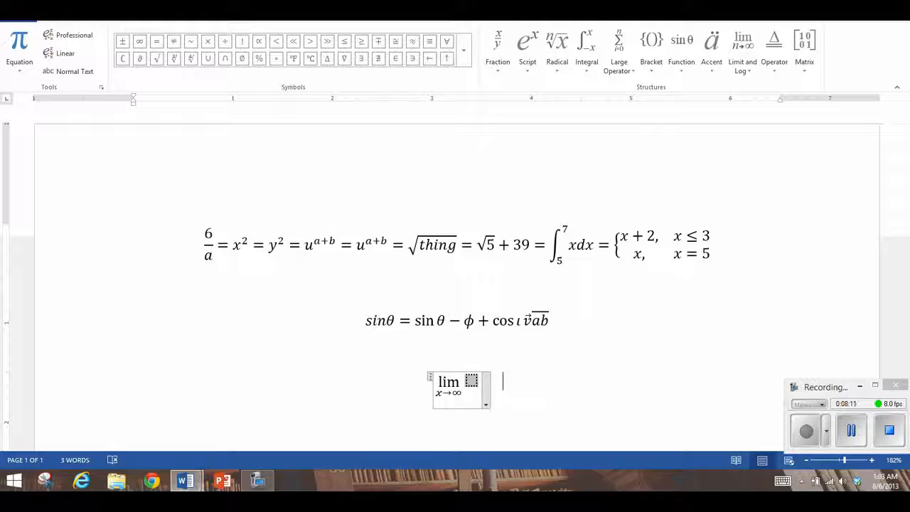
text(x )
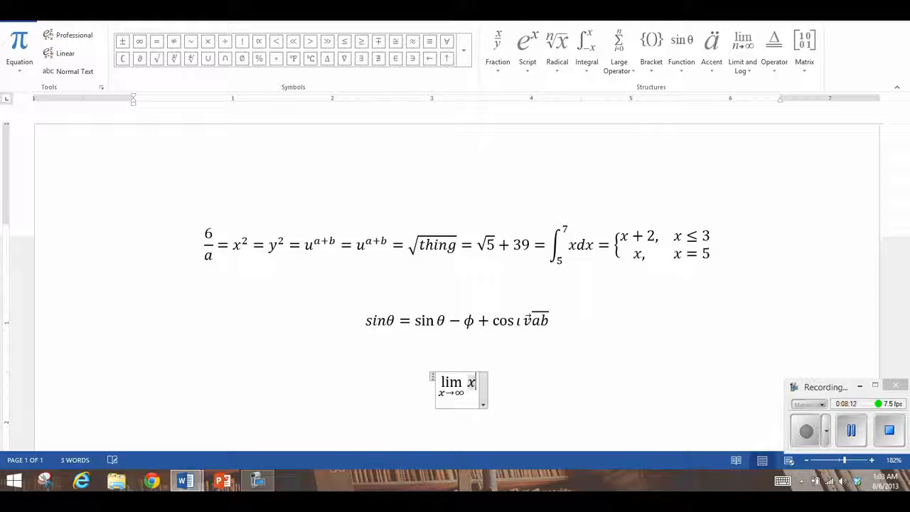
Append an equals sign after the limit's x and try the \infinity code on its other side
text(=\infty)
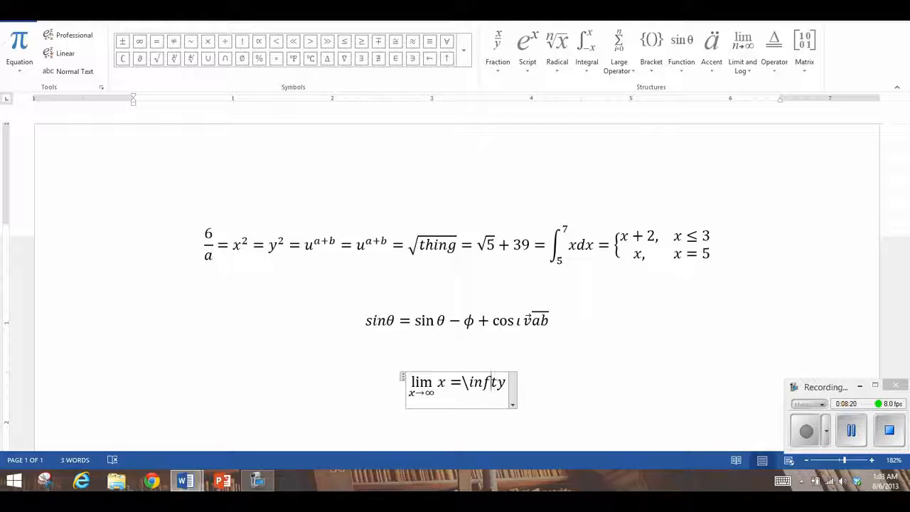
text(ini)
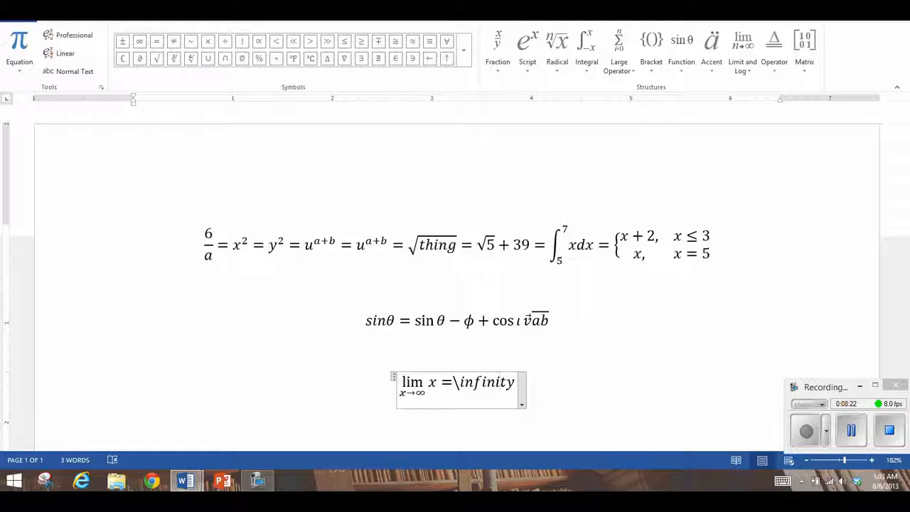
key(Right)
key(Right)
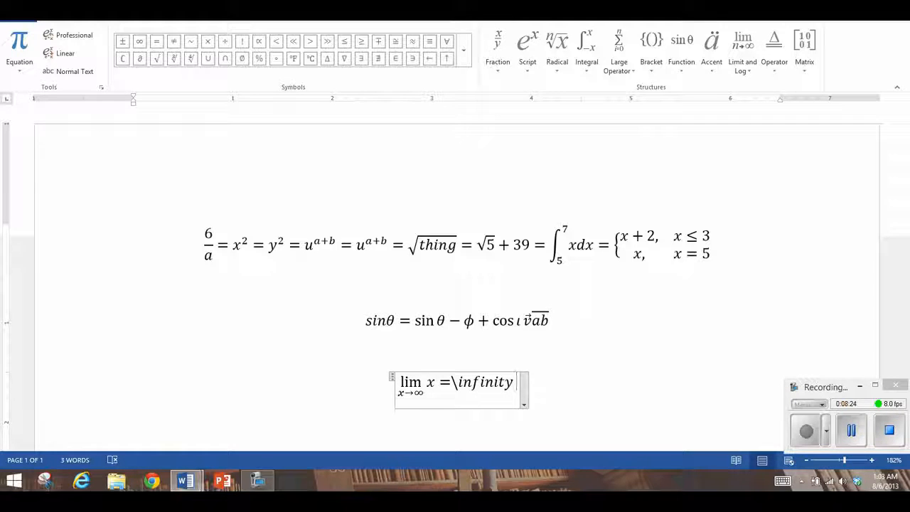
Correct the \infinity code to \infty and convert it into the infinity symbol
key(BackSpace)
key(BackSpace)
key(BackSpace)
key(BackSpace)
key(BackSpace)
key(BackSpace)
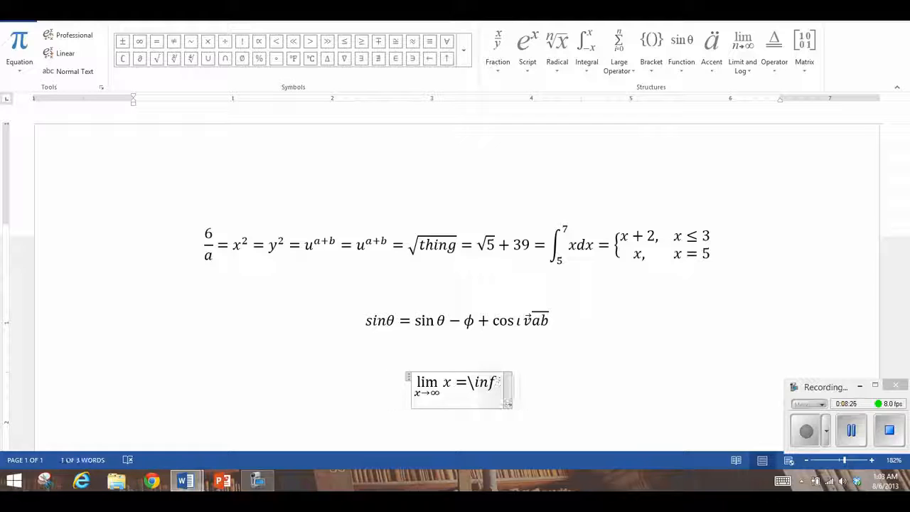
text(ty )
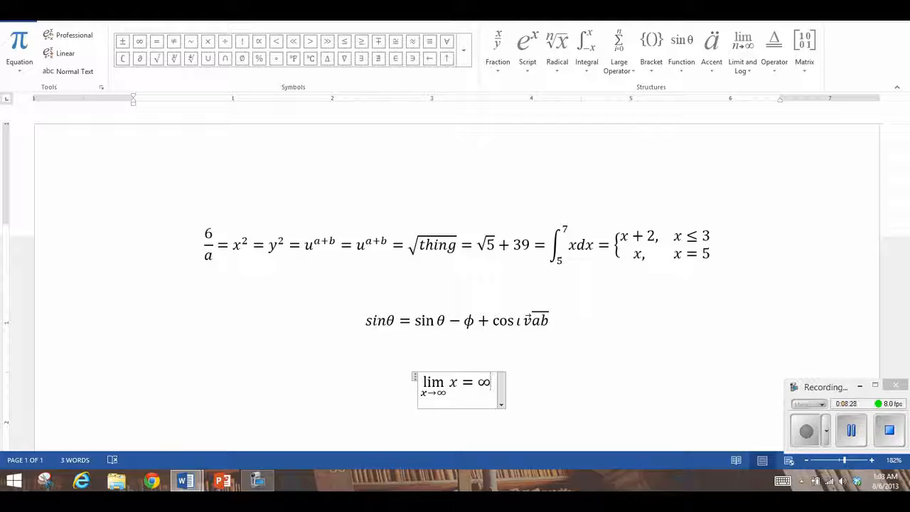
Spell out the \infty code unconverted after the infinity symbol and delete it again
text(\infty)
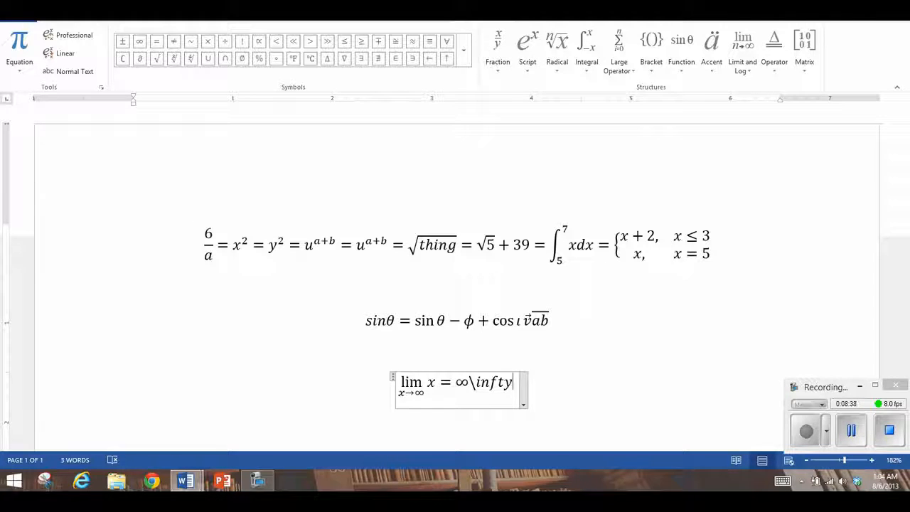
key(shift+Left)
key(shift+Left)
key(shift+Left)
key(shift+Left)
key(shift+Left)
key(shift+Left)
key(shift+Left)
key(shift+Left)
key(shift+Right)
key(shift+Right)
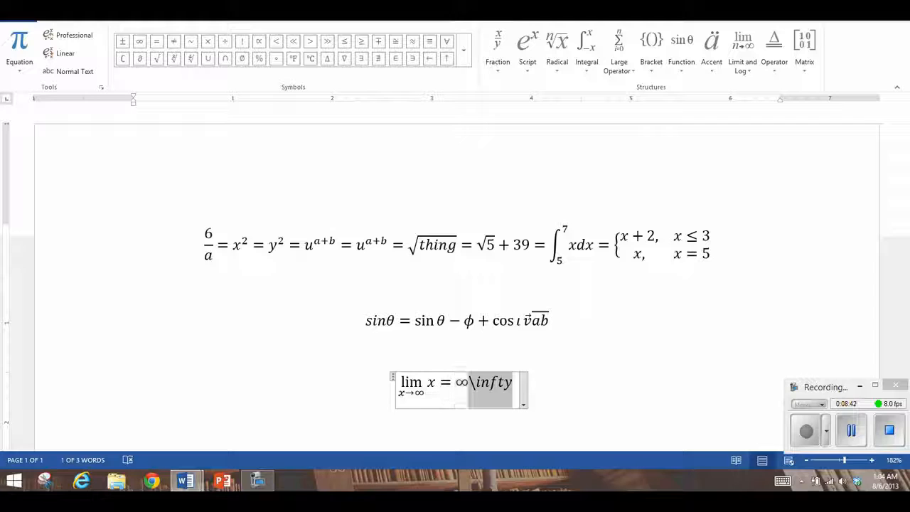
key(Delete)
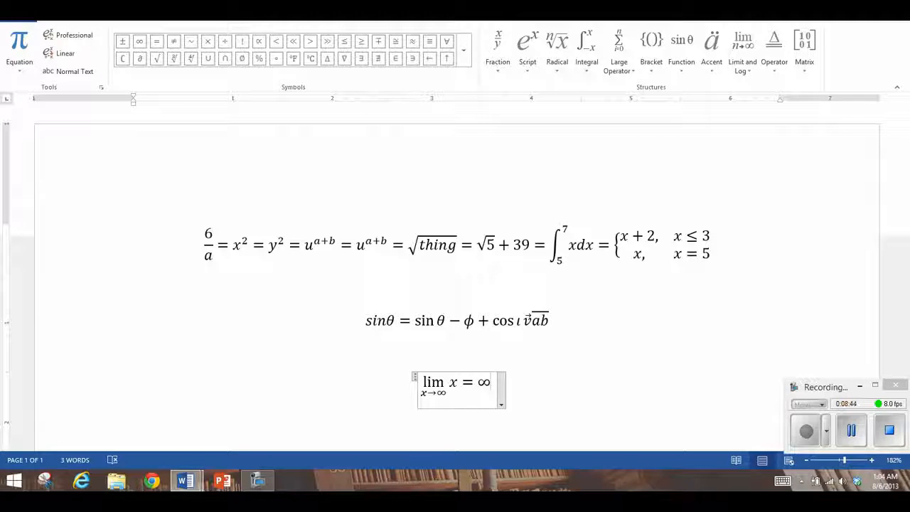
Append a left-right arrow operator structure with a placeholder above it after the limit equation's infinity symbol
click(774, 50)
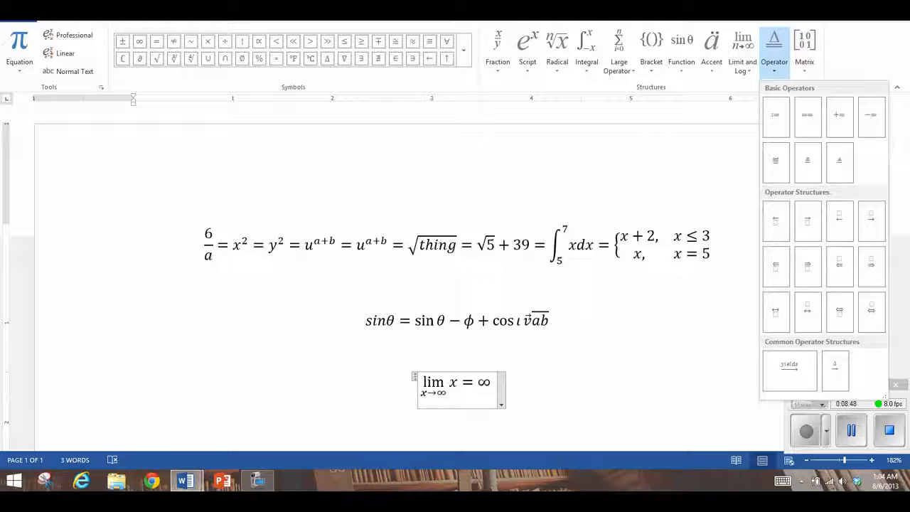
click(816, 298)
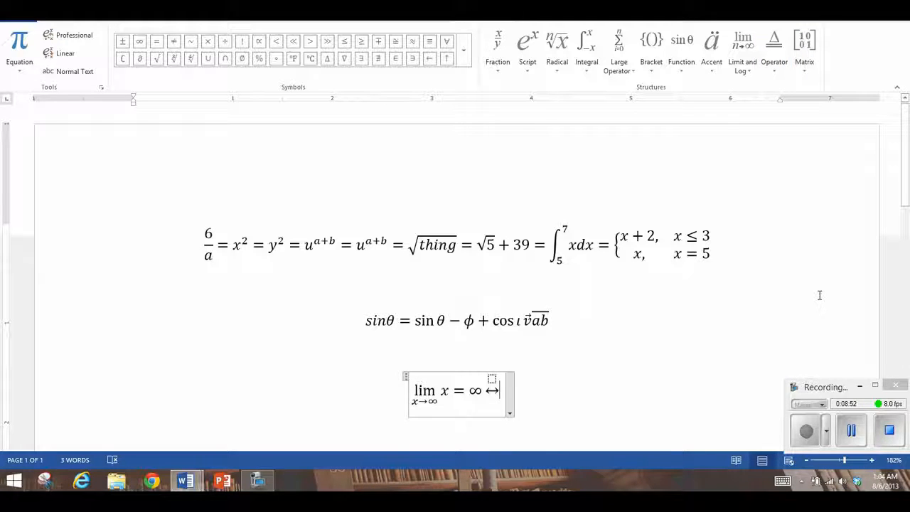
click(804, 50)
scroll(792, 319, down, 2)
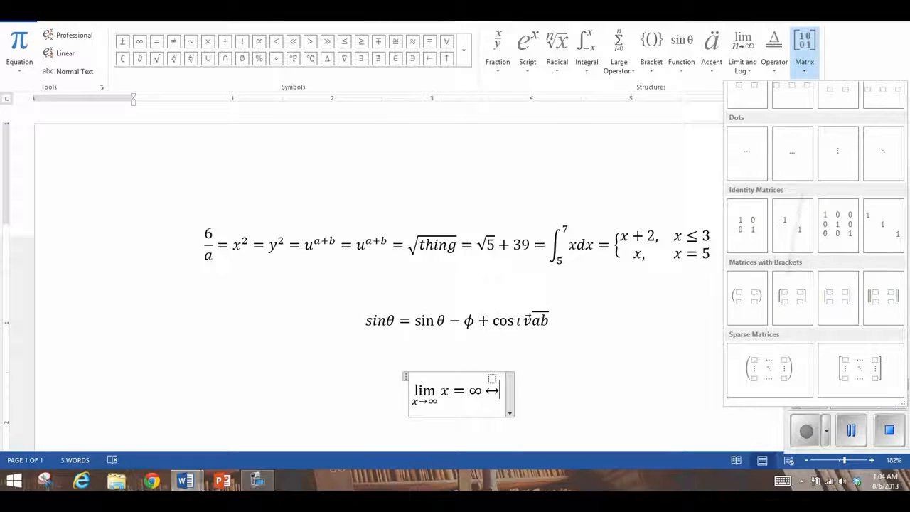
scroll(795, 234, up, 3)
click(559, 394)
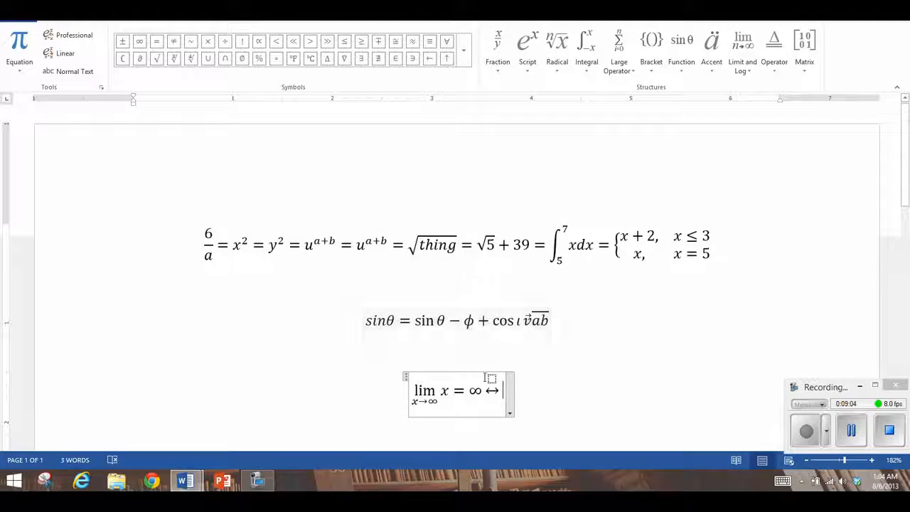
Start a new equation below the limit and enter an opening brace, x and the ∈ symbol
click(522, 374)
key(Return)
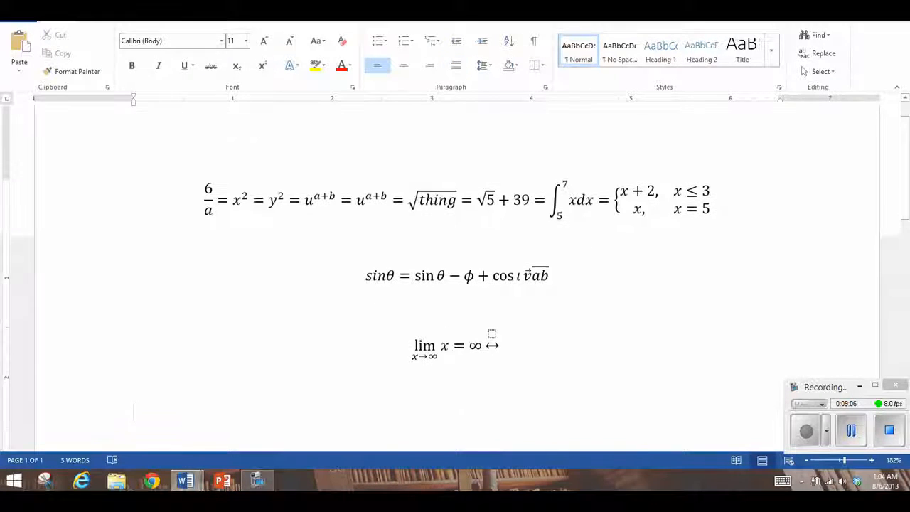
key(alt+equal)
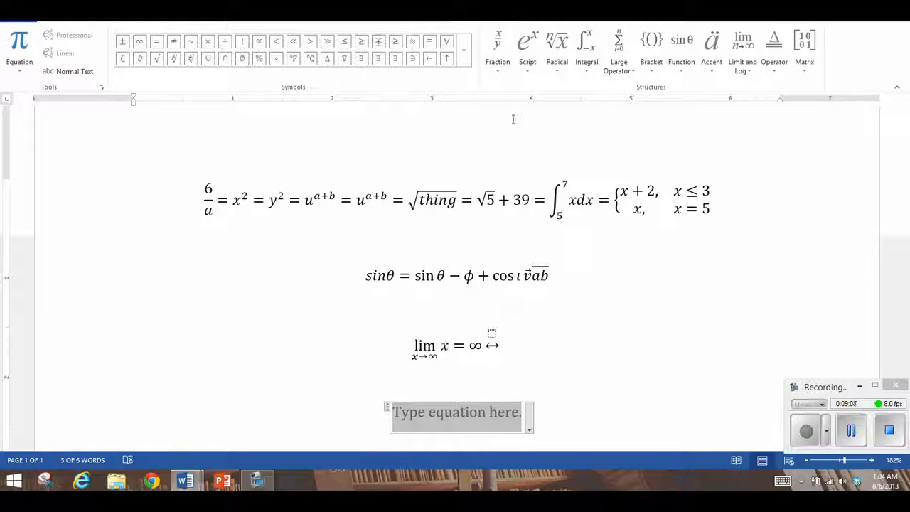
text({)
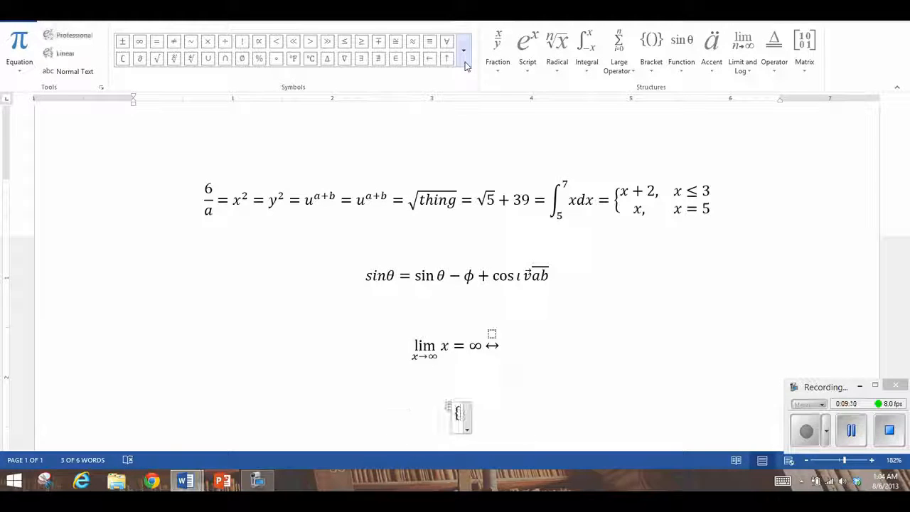
text(x)
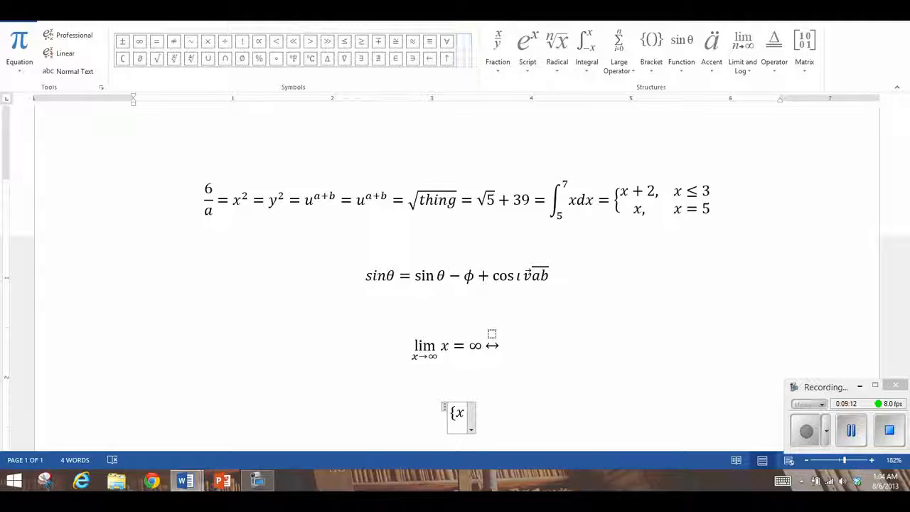
click(395, 63)
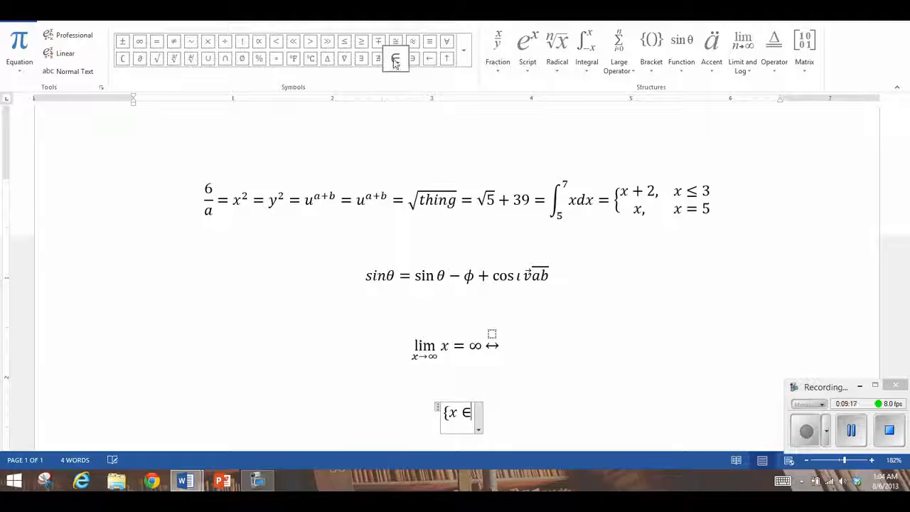
Add the double-struck ℝ from the letter-like symbols after the ∈ sign in the set equation
click(462, 58)
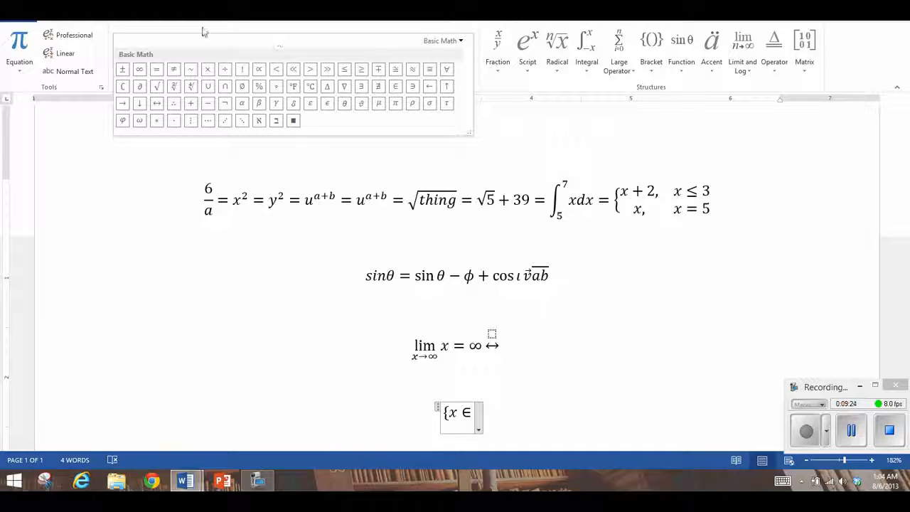
click(454, 44)
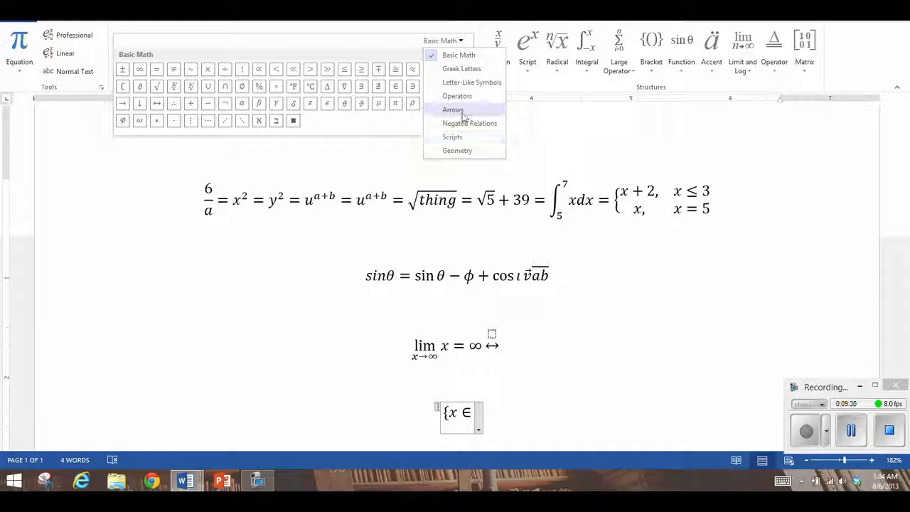
click(466, 82)
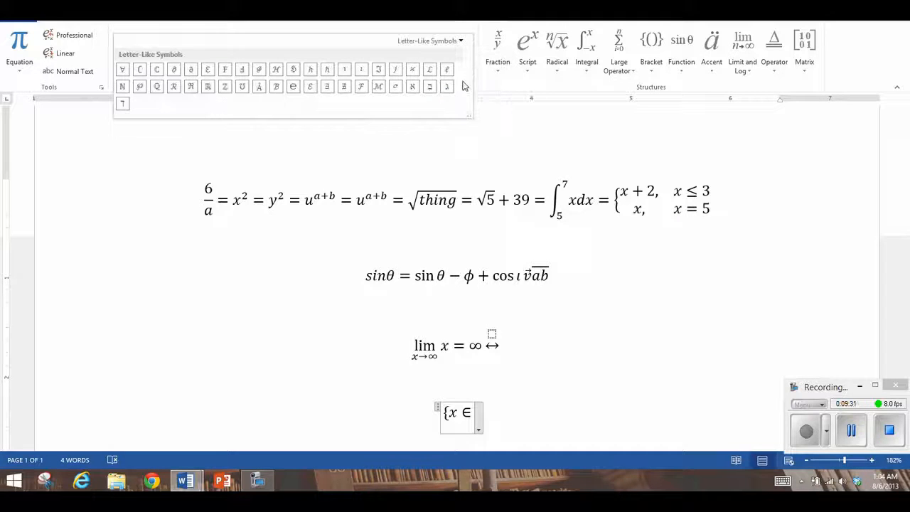
click(206, 86)
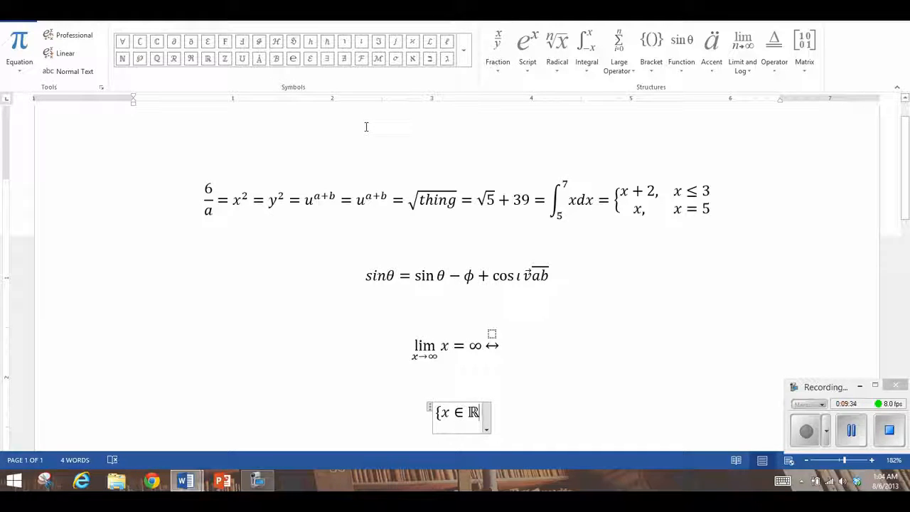
Complete the set equation after ℝ with a vertical bar, x ≠ 6 and a closing brace, using the \neq code
text(|)
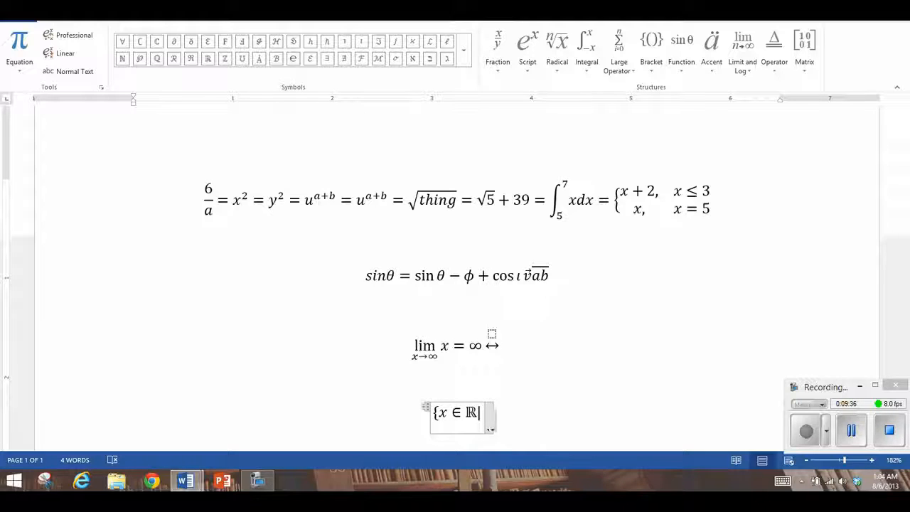
text(x)
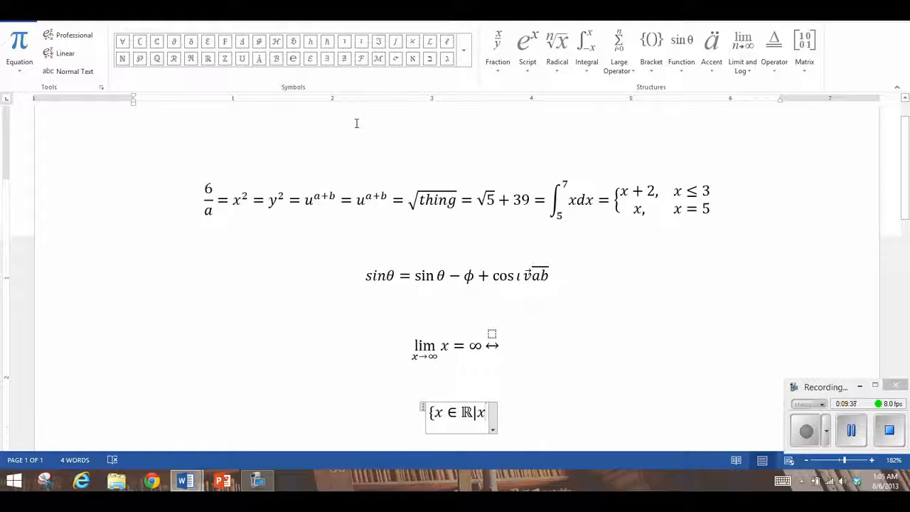
text(\neq )
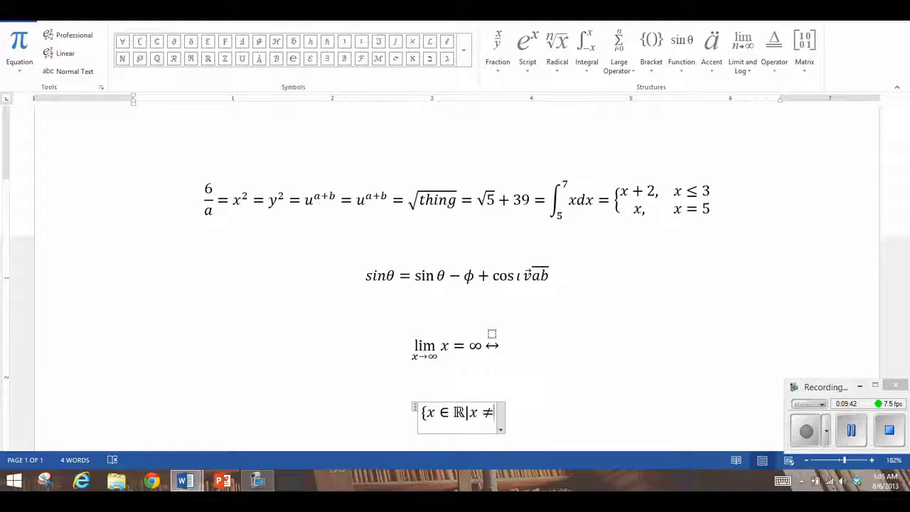
text(6)
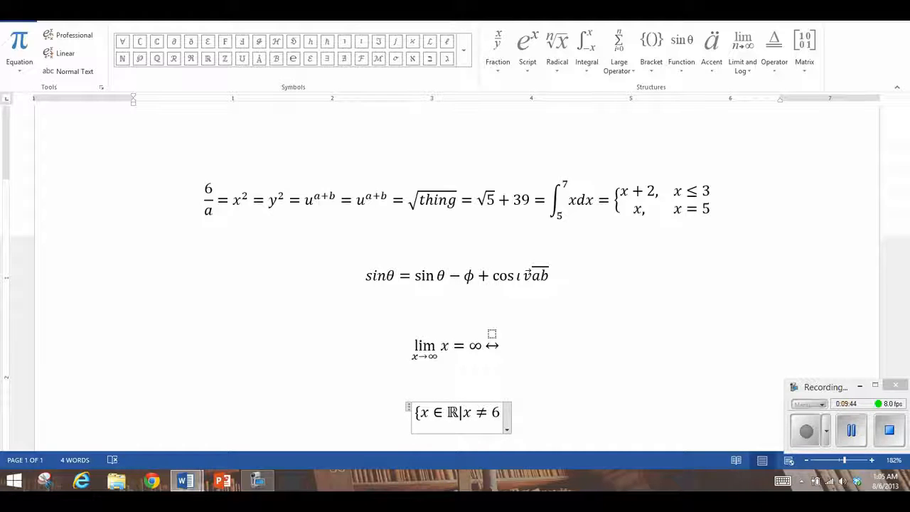
text(})
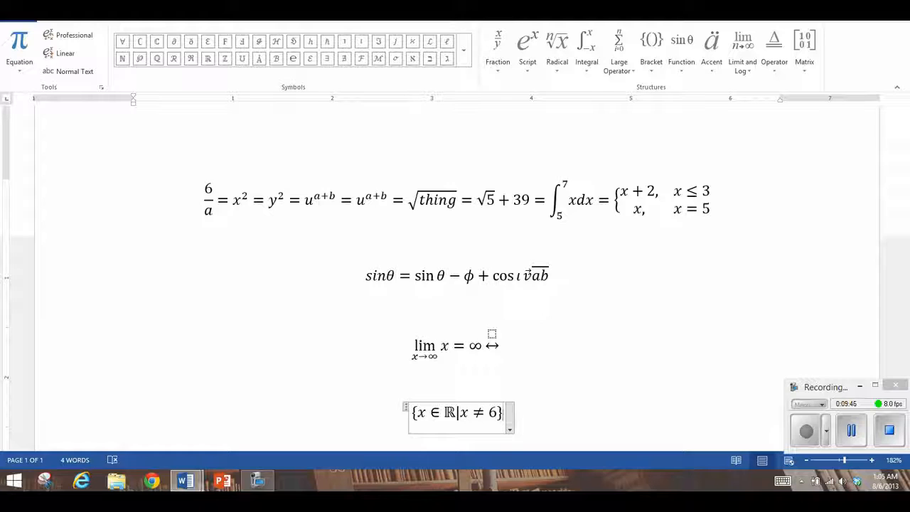
Switch the equation symbol gallery back to the Basic Math set and close it
click(462, 50)
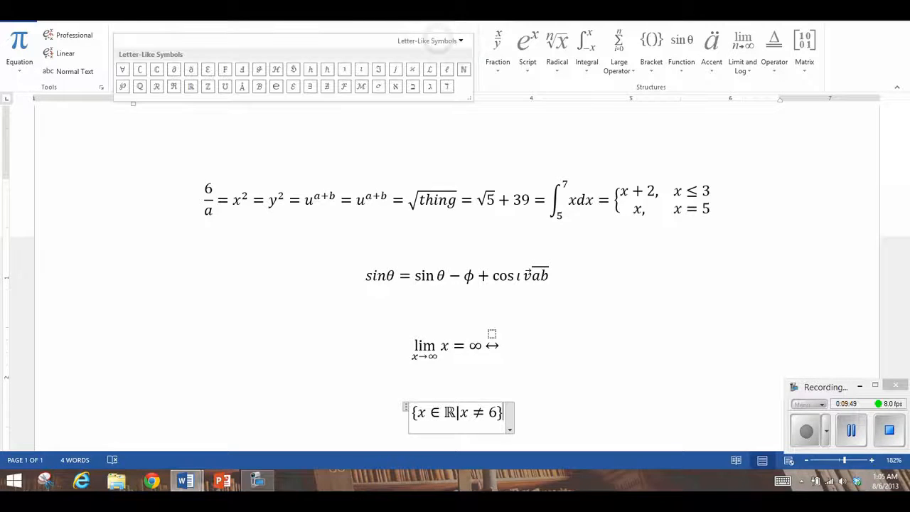
click(430, 41)
click(436, 58)
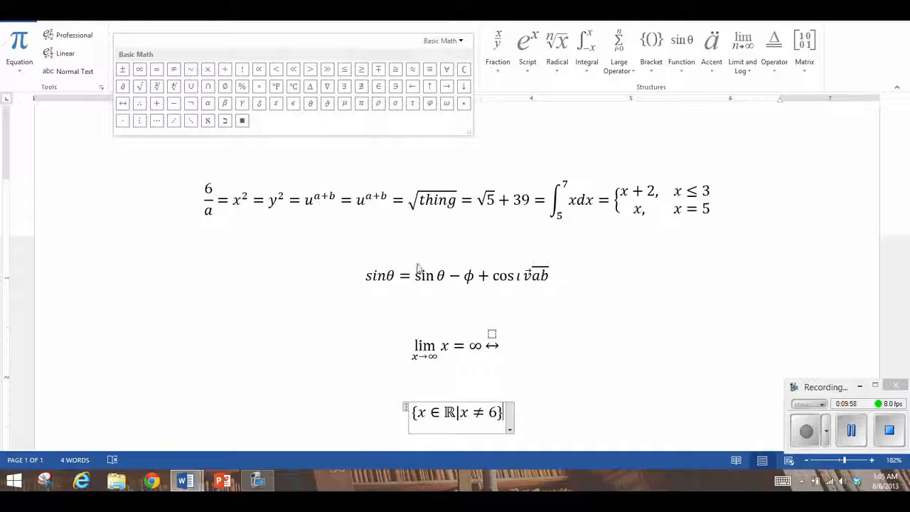
click(538, 392)
Start a new equation below the set notation and enter π, θ, ι and ϕ with their backslash codes
scroll(539, 393, down, 1)
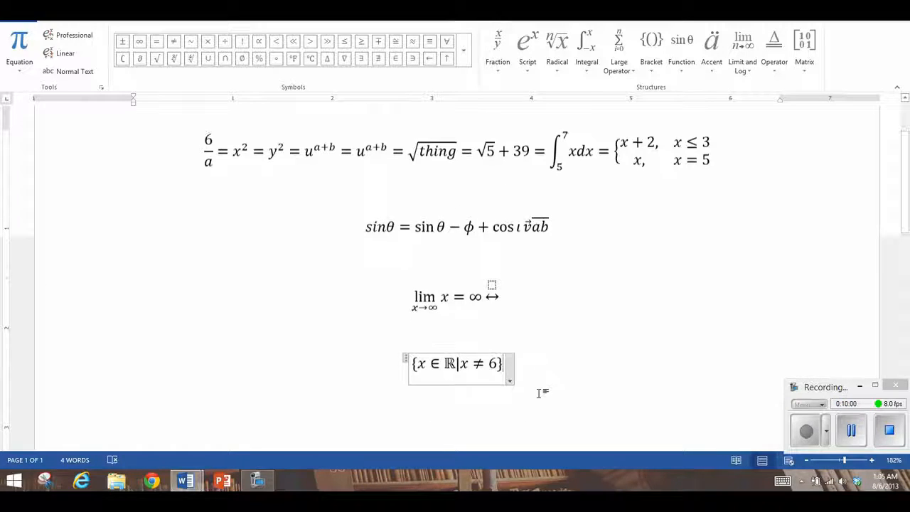
click(526, 378)
key(Return)
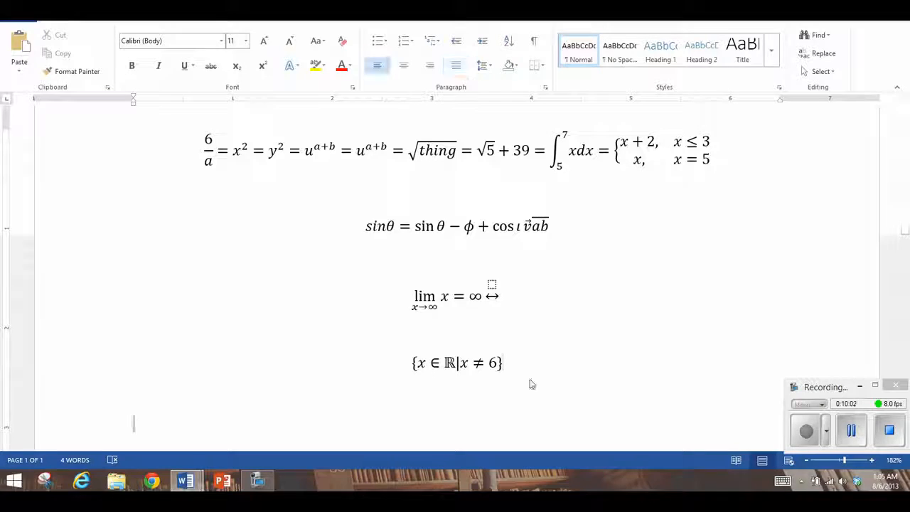
key(alt+equal)
text(\pi )
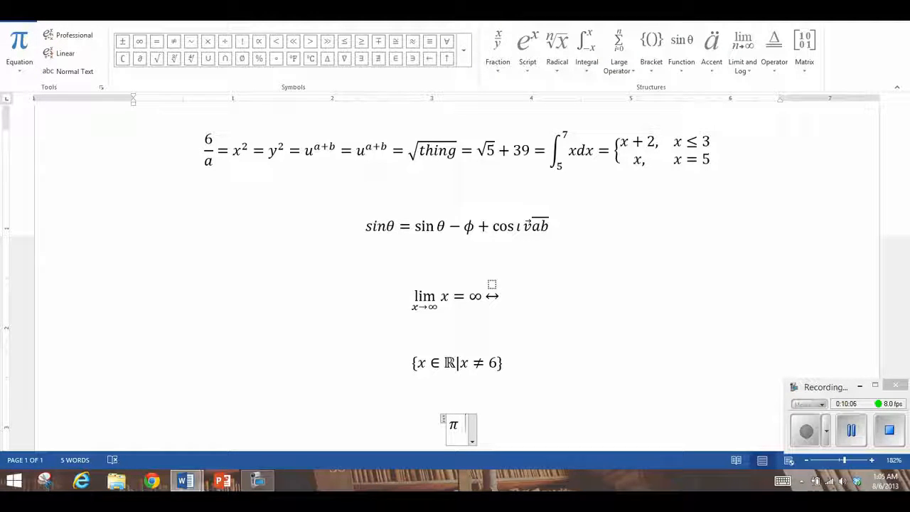
text( \theta \)
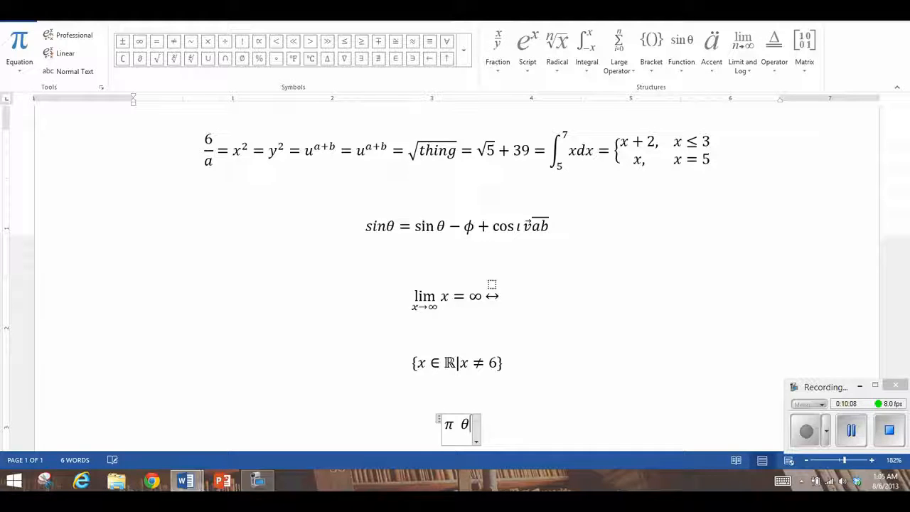
text(iota \phi)
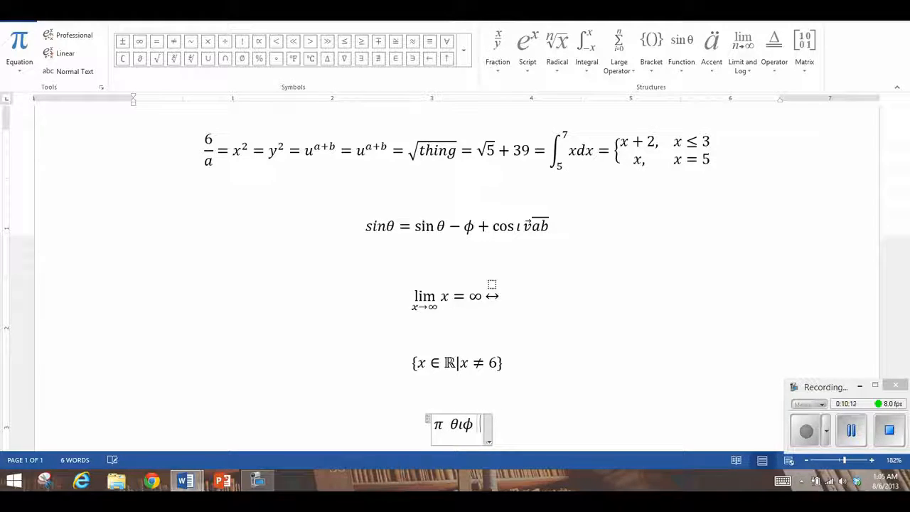
Append a lowercase π and a capital Π after ϕ using the \pi and \Pi codes
text(  \pi)
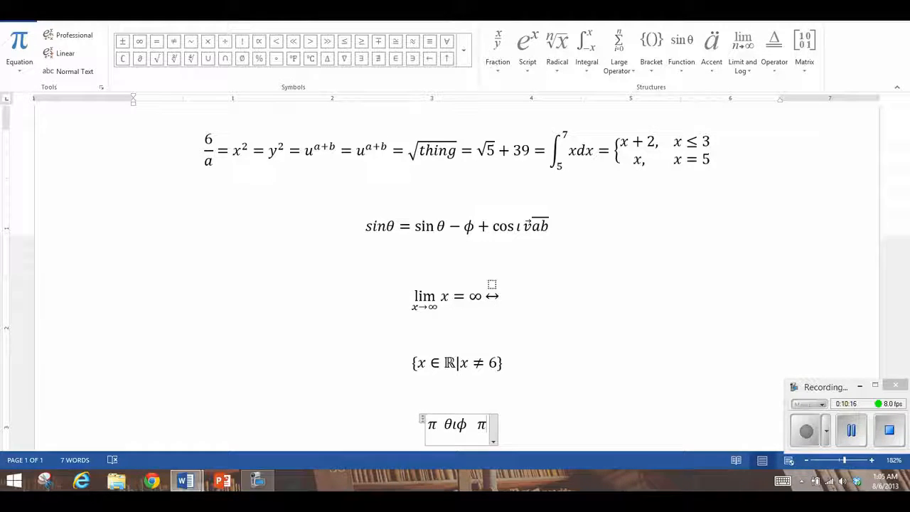
key(BackSpace)
text(\pi )
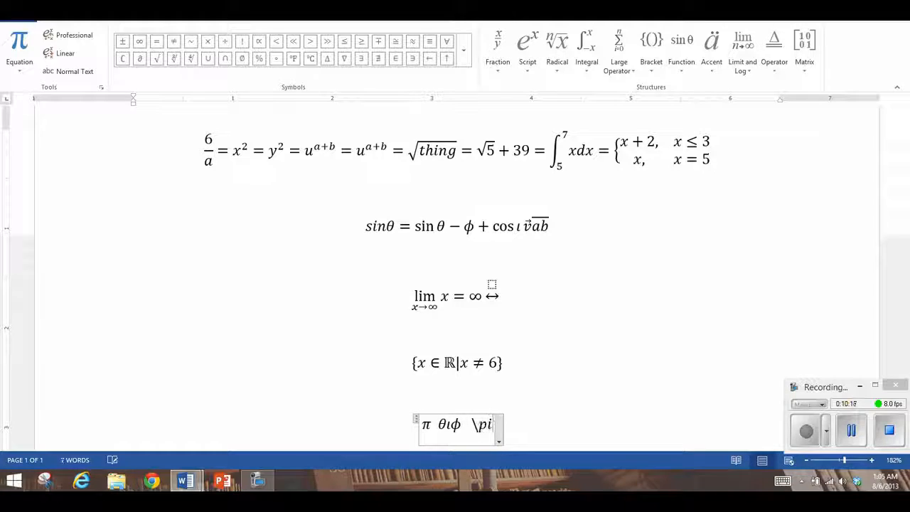
key(BackSpace)
key(BackSpace)
key(BackSpace)
key(BackSpace)
text(π \)
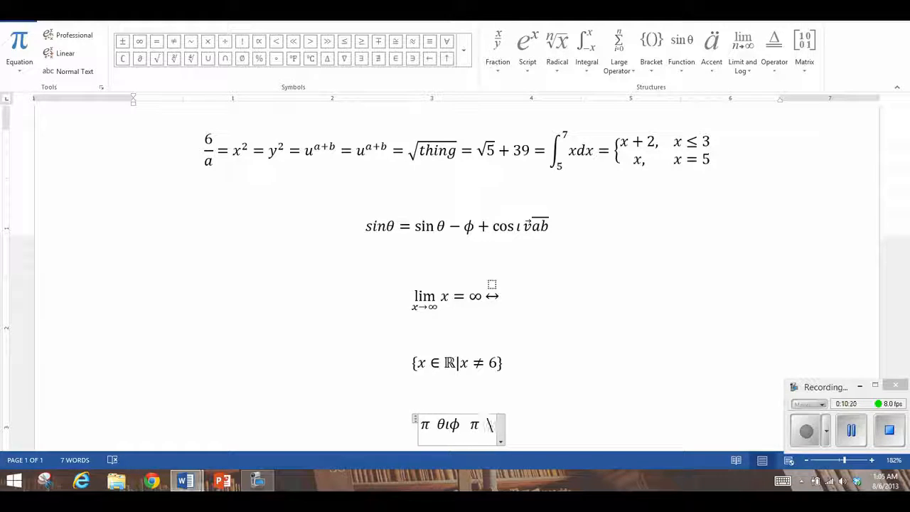
text(Pi)
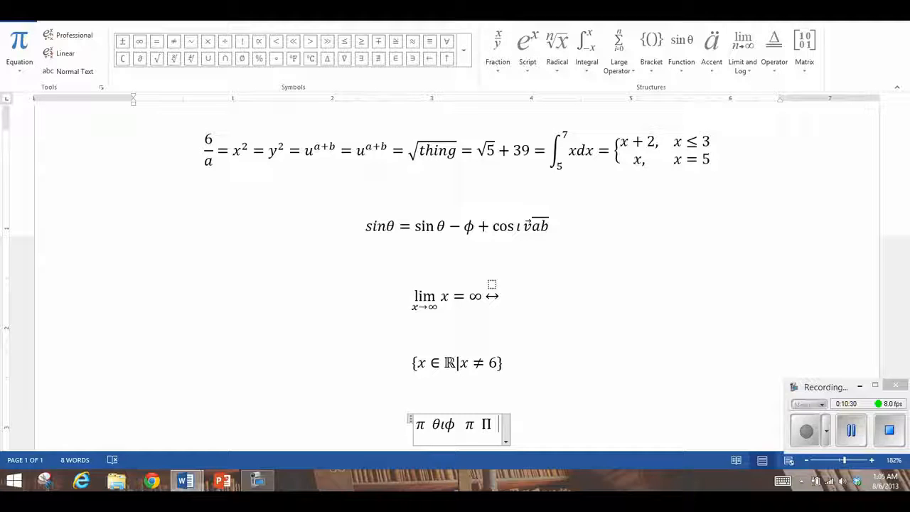
Append the ≠, ±, × and multiplication dot symbols after the capital Π
text(\neq )
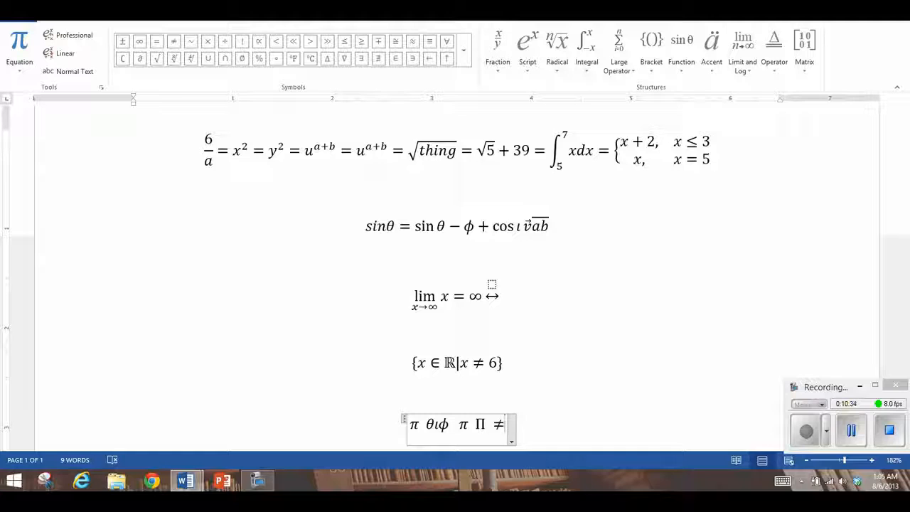
text(+)
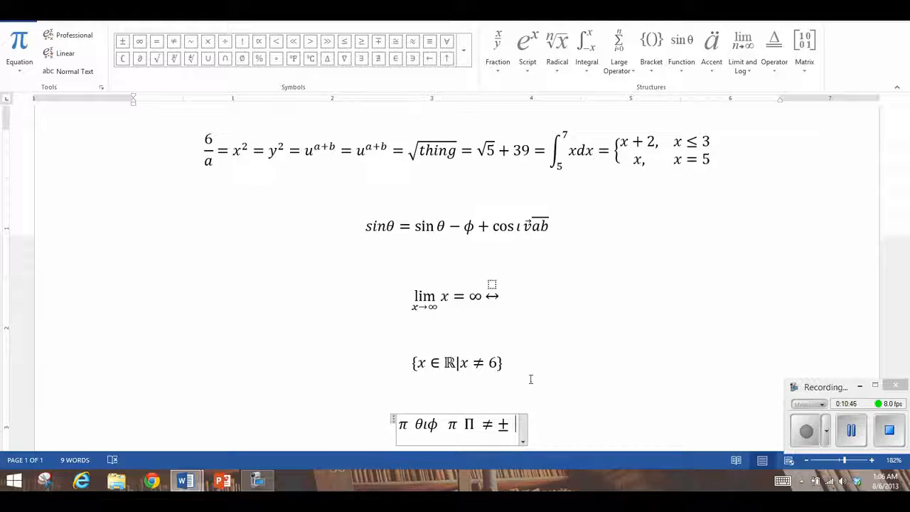
text(imes )
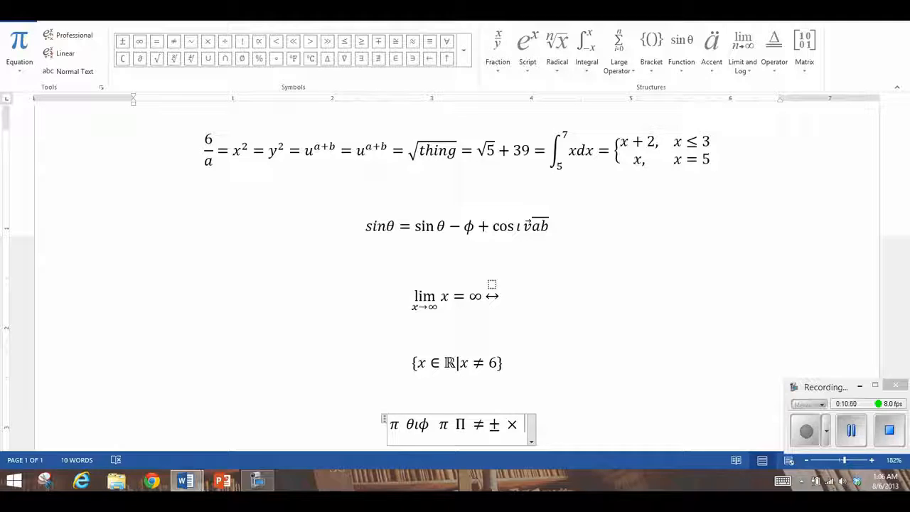
text( ullet )
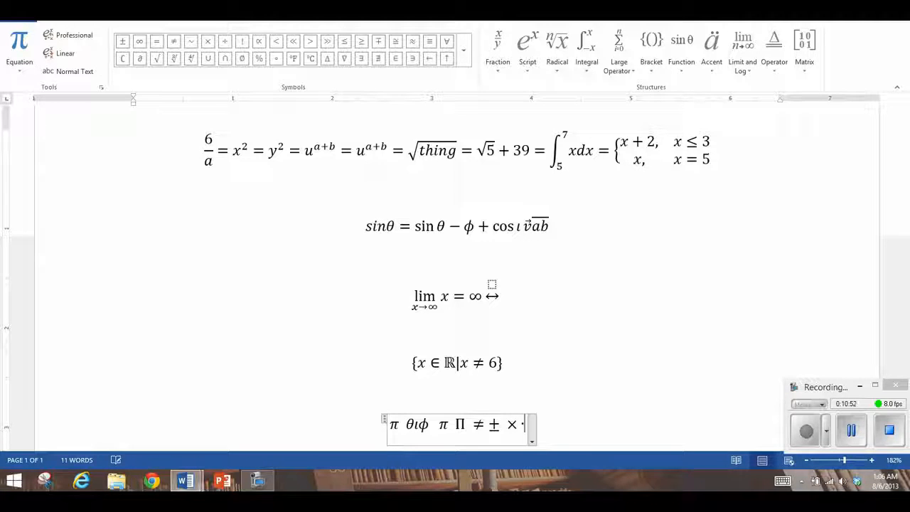
Append the product x·y, creating its multiplication dot with the \bullet code
text(xullt)
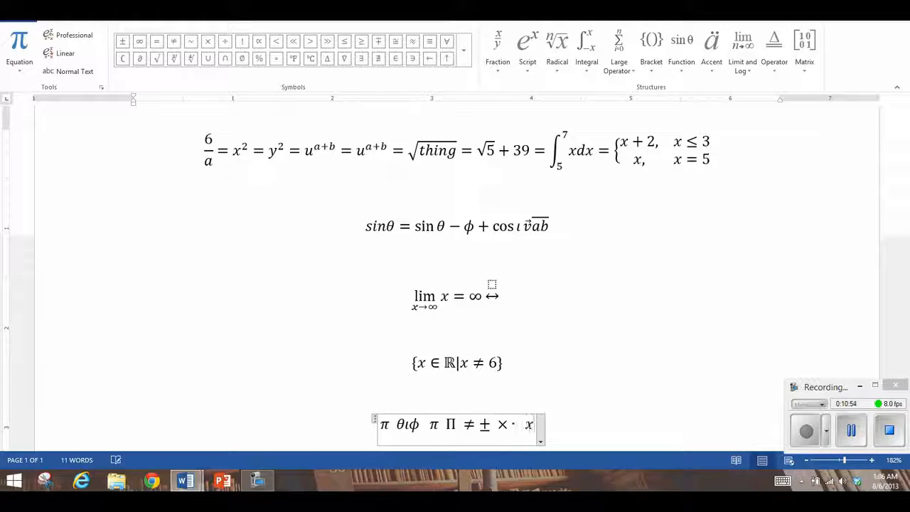
key(BackSpace)
text(et y)
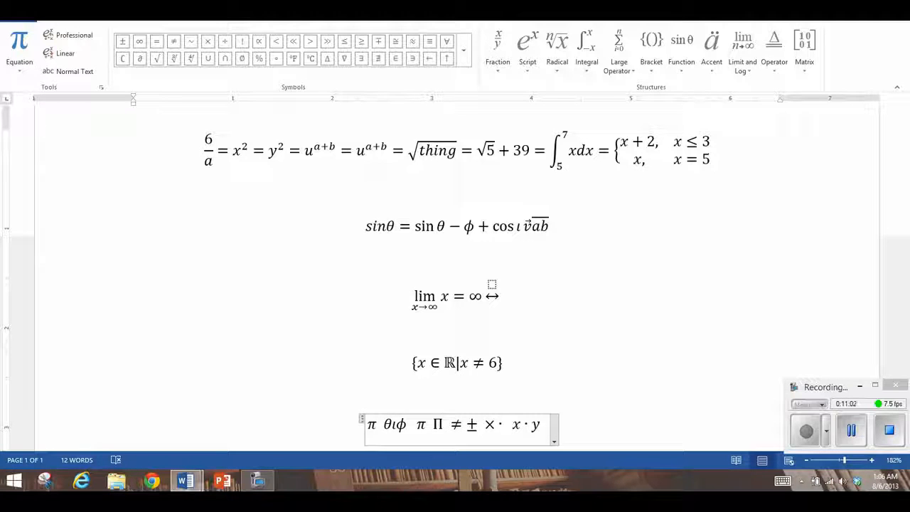
Try the \divide and \division codes for a division sign after x·y and delete the code text again
text(  \d)
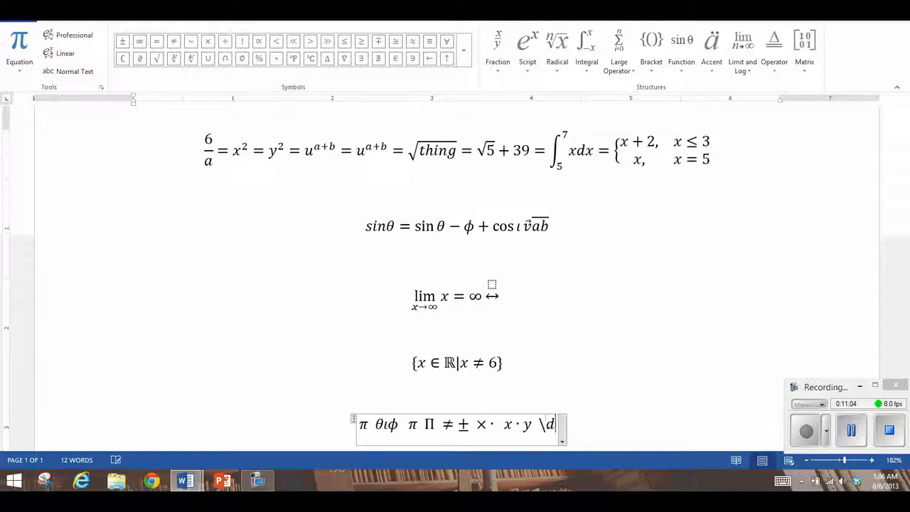
text(ivide)
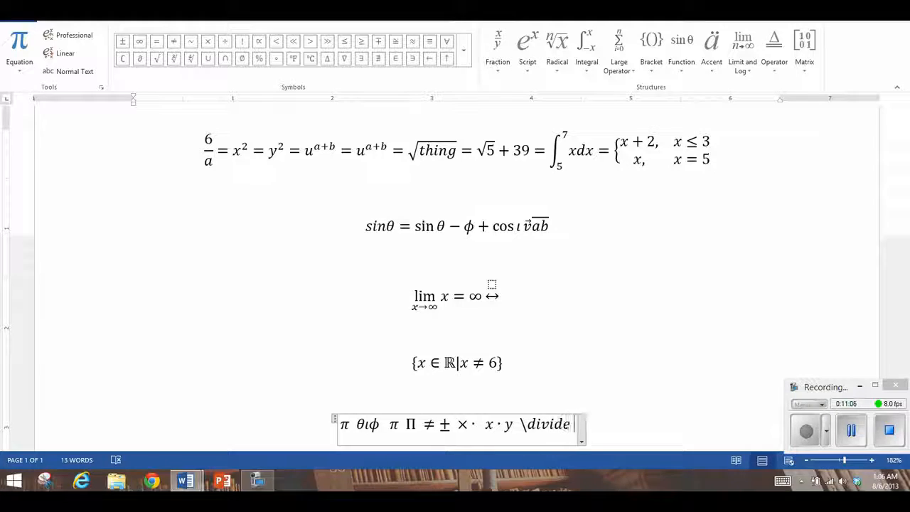
key(BackSpace)
key(BackSpace)
text(sion)
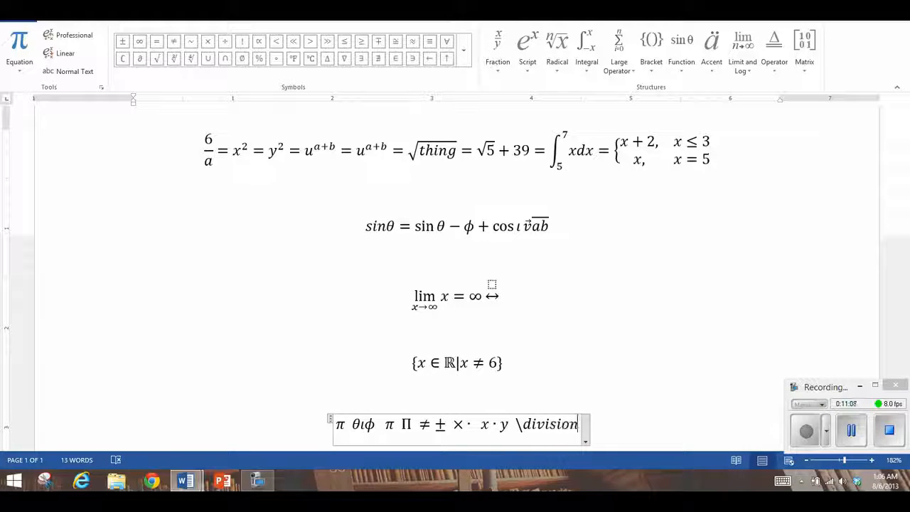
key(BackSpace)
key(BackSpace)
key(BackSpace)
key(BackSpace)
key(BackSpace)
key(BackSpace)
key(BackSpace)
key(BackSpace)
key(BackSpace)
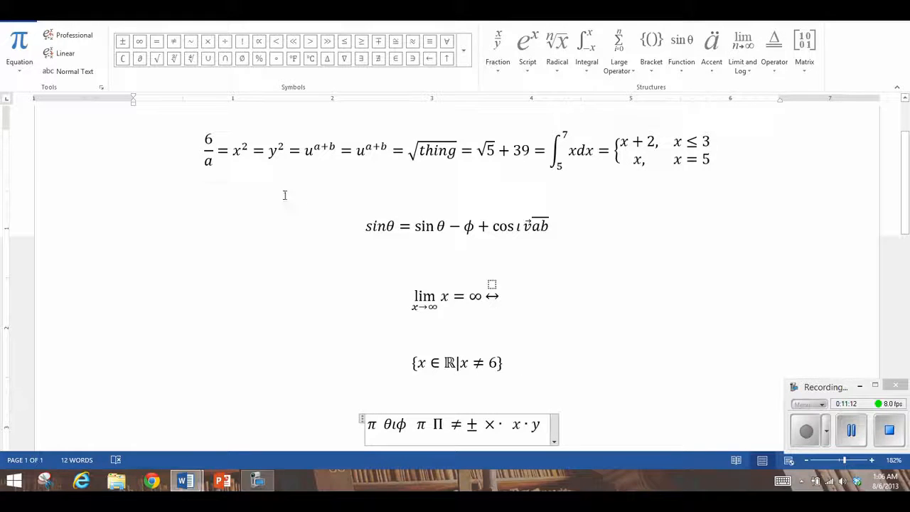
Append the ÷, ≤ and ≥ symbols after x·y, building the two inequality signs from <= and >=
click(225, 43)
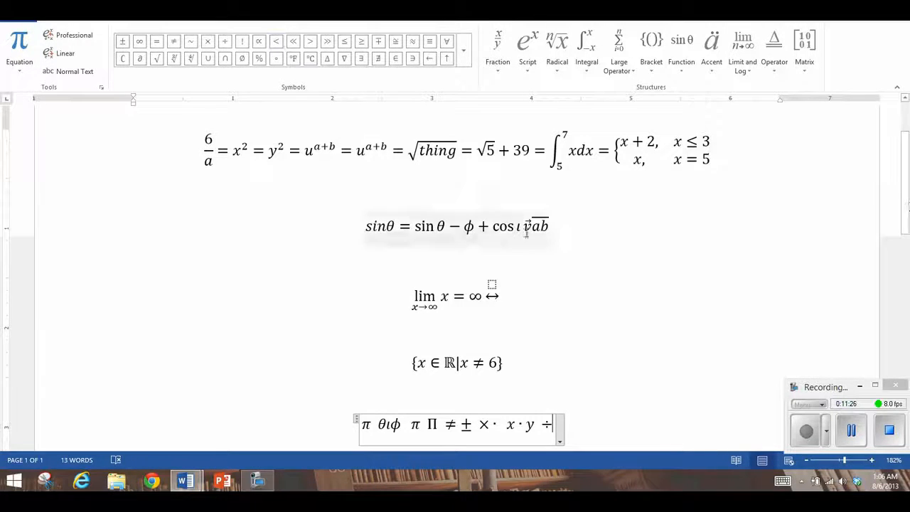
text(<)
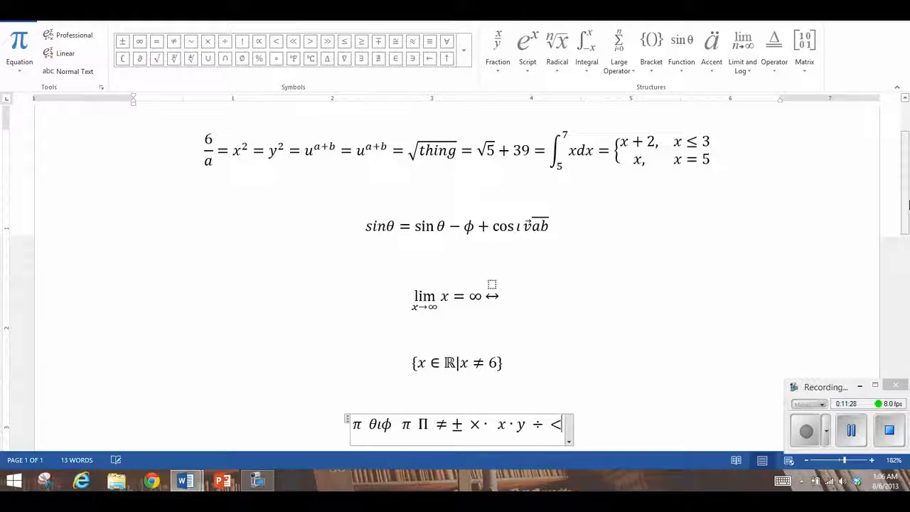
text(=)
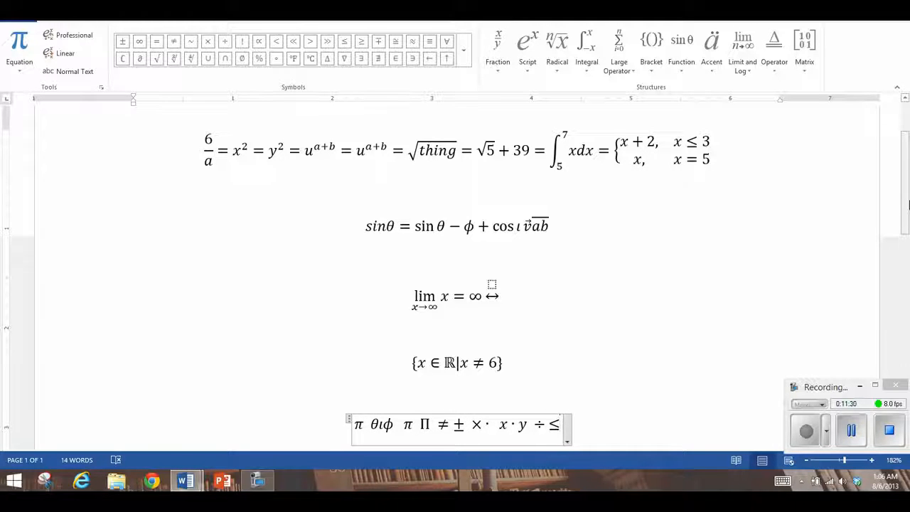
key(ctrl+z)
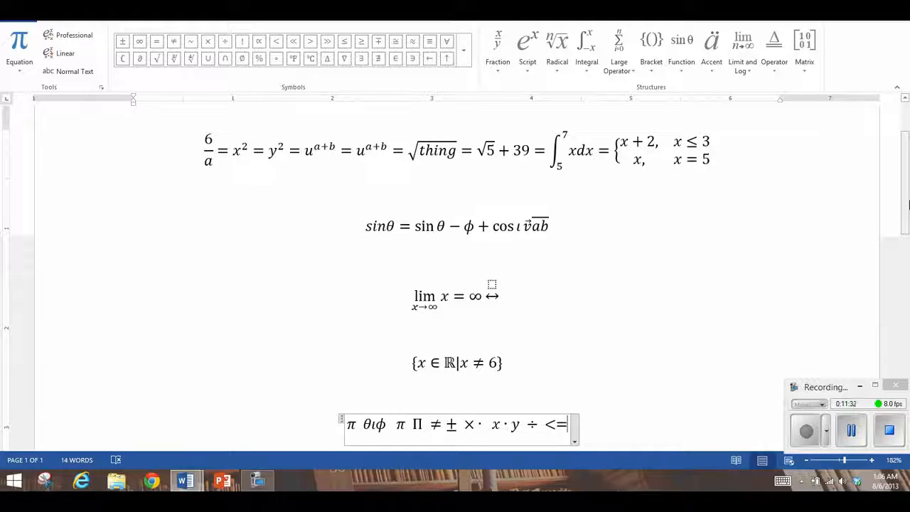
key(ctrl+y)
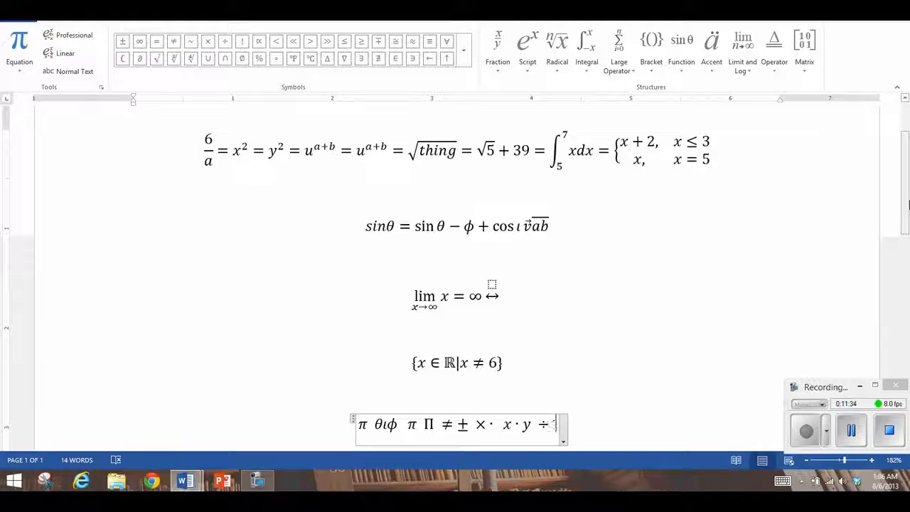
text(>)
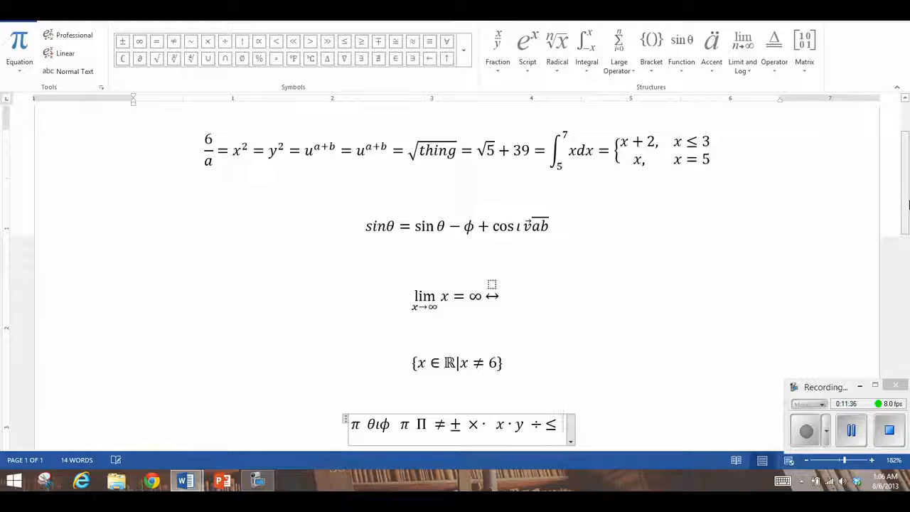
key(ctrl+z)
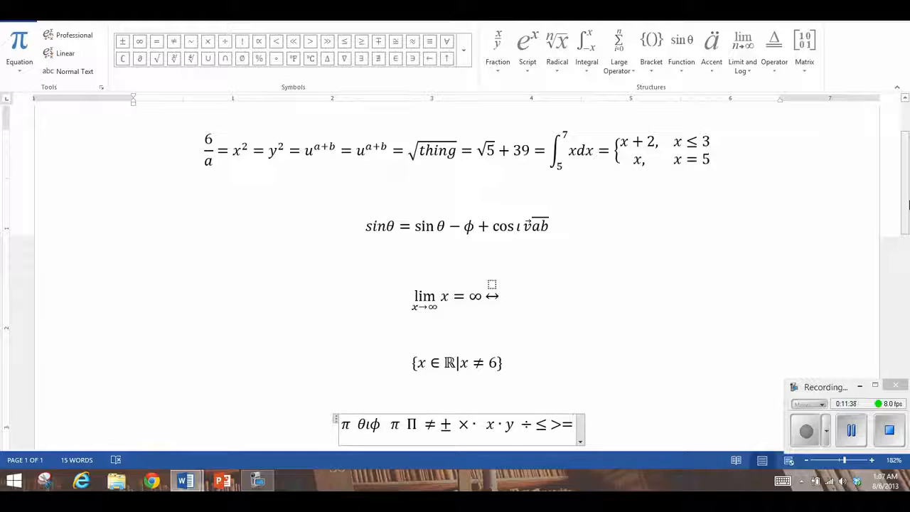
key(ctrl+y)
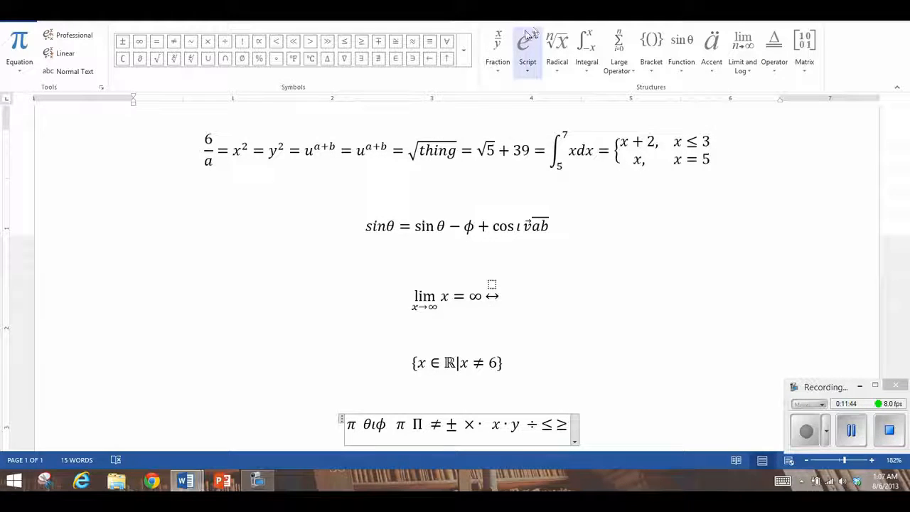
Show the Greek Letters symbol set and append δ and Δ after ≥ using the \delta and \Delta codes
click(463, 51)
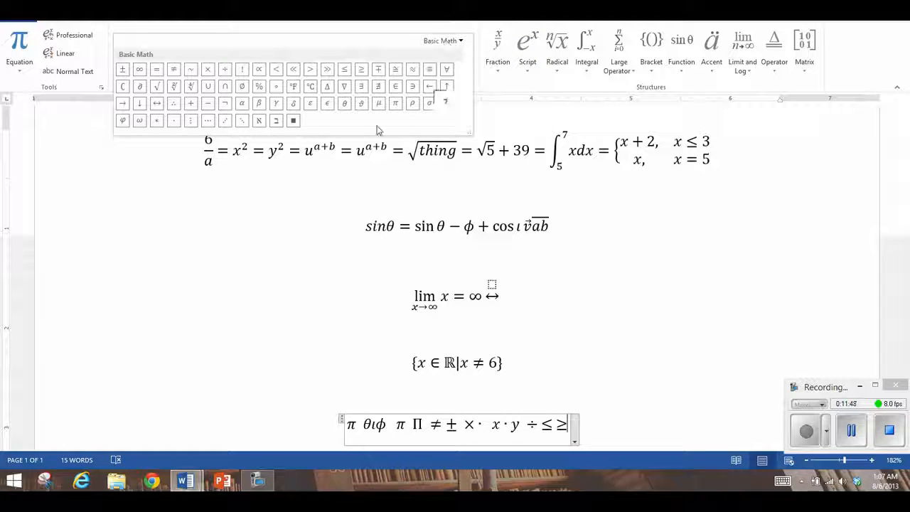
click(444, 41)
click(446, 68)
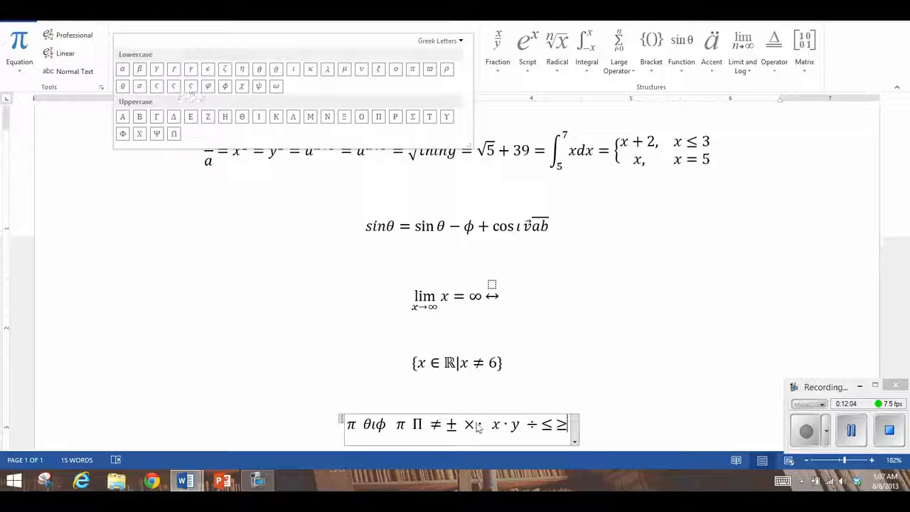
click(596, 427)
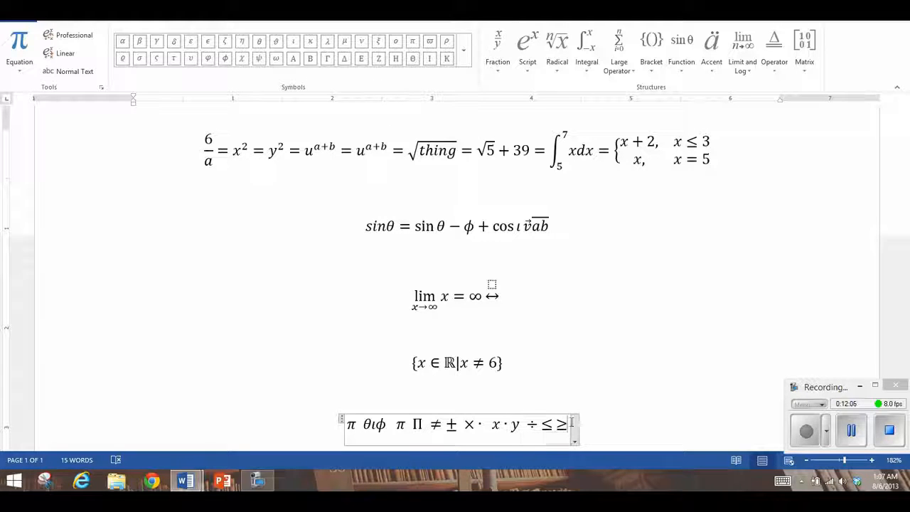
text(\delta )
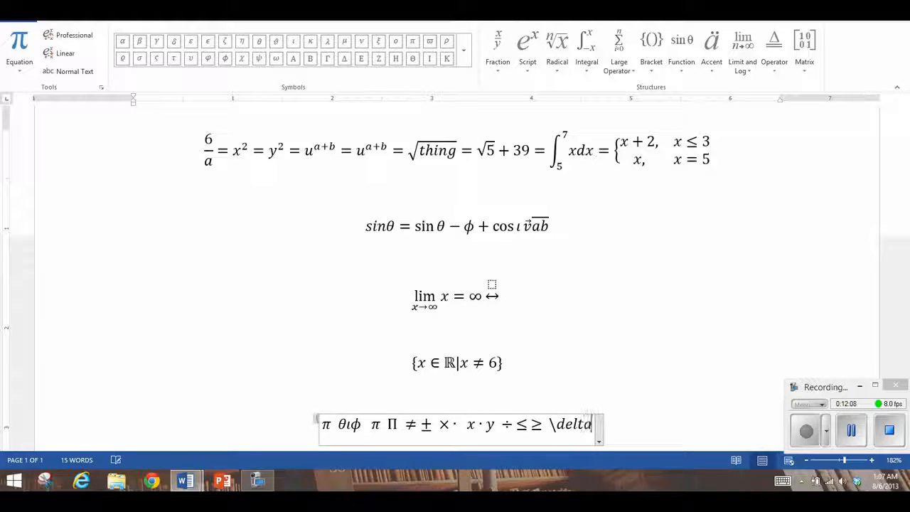
text(\Delta)
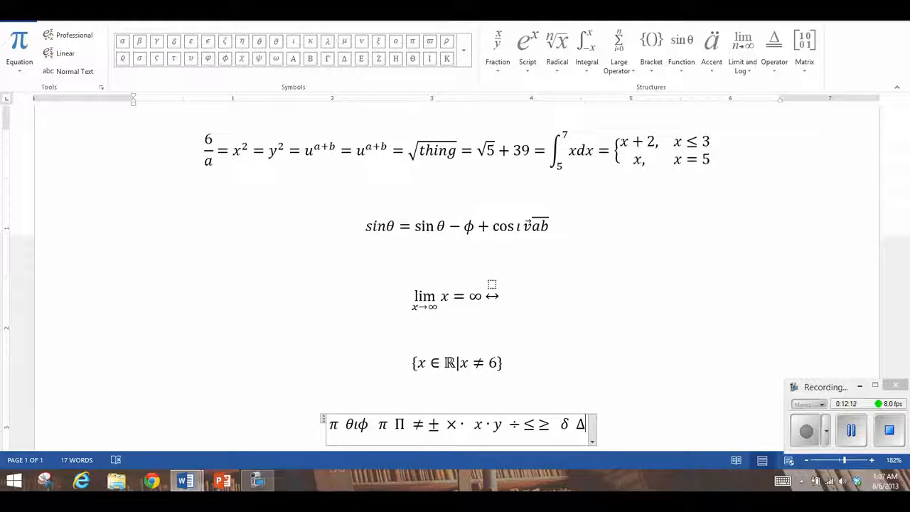
Look through the Letter-Like Symbols and append an integral sign after Δ from the Operators symbol set
click(456, 41)
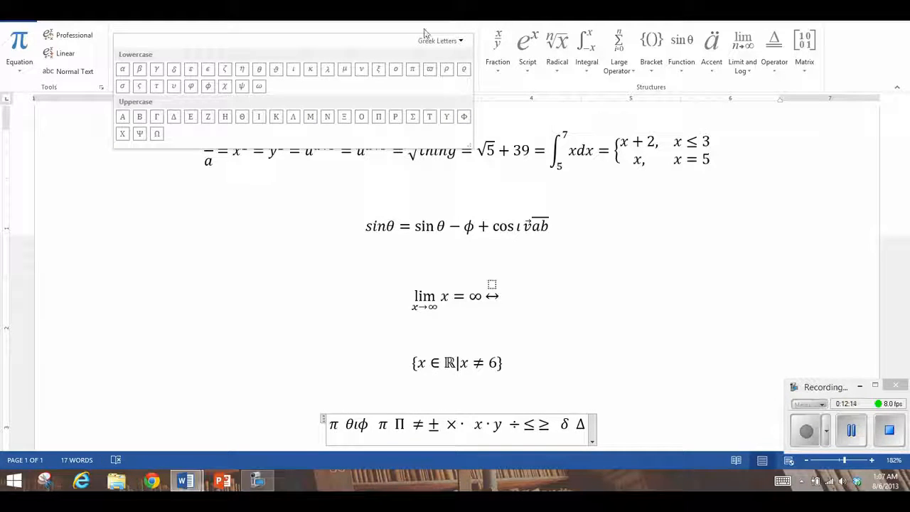
click(430, 40)
click(465, 78)
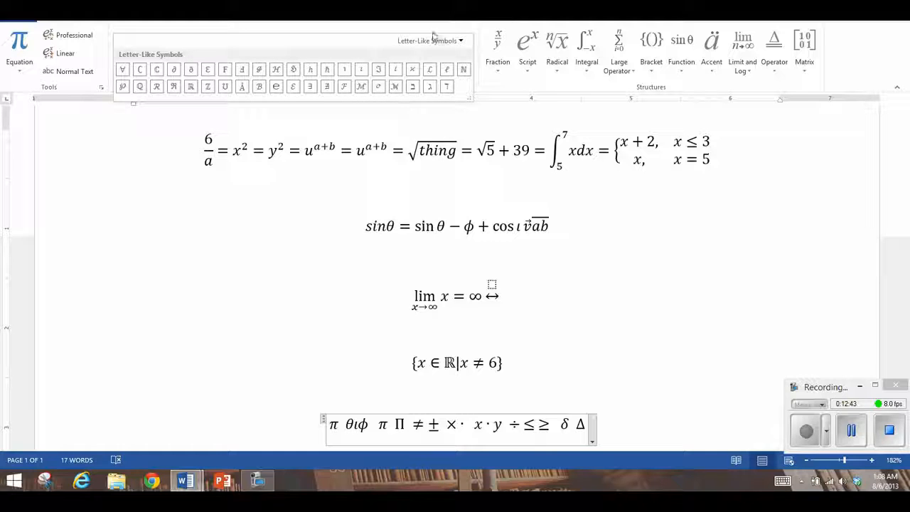
click(455, 40)
click(431, 94)
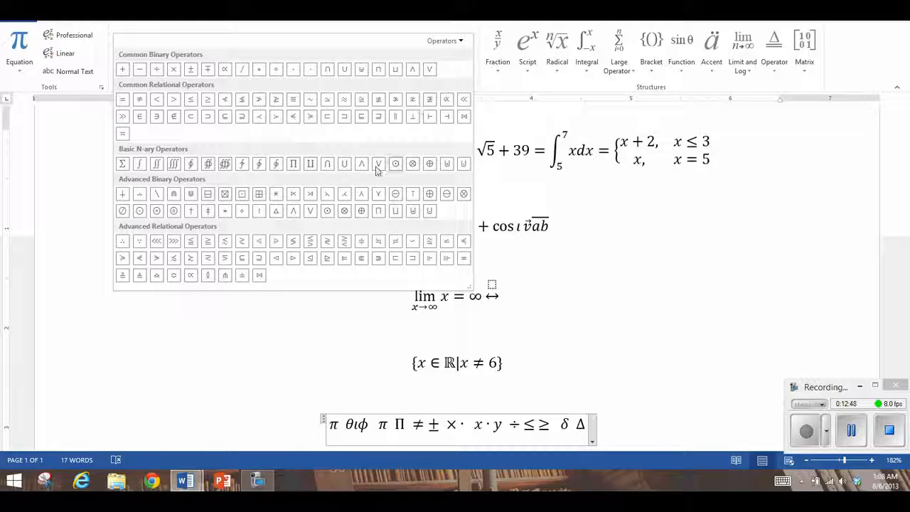
click(132, 153)
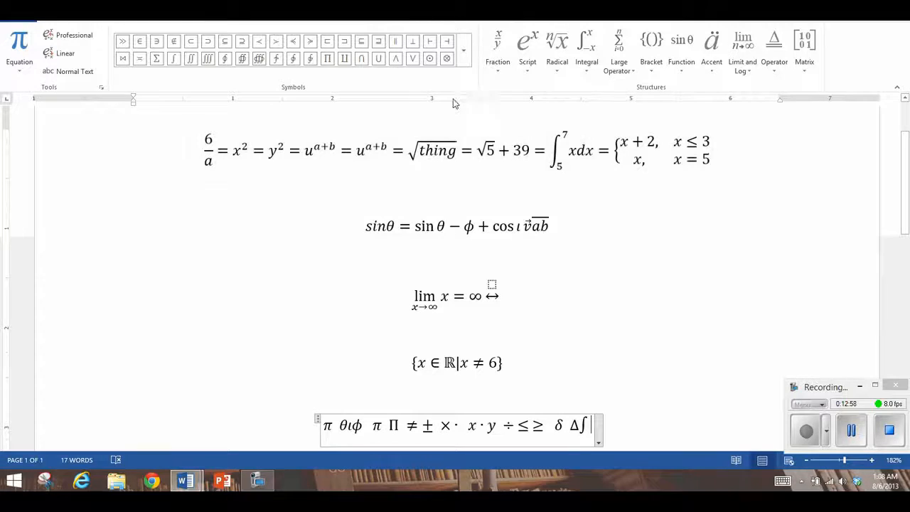
Browse the Arrows and Negated Relations symbol sets and switch the symbol gallery to Scripts
click(462, 51)
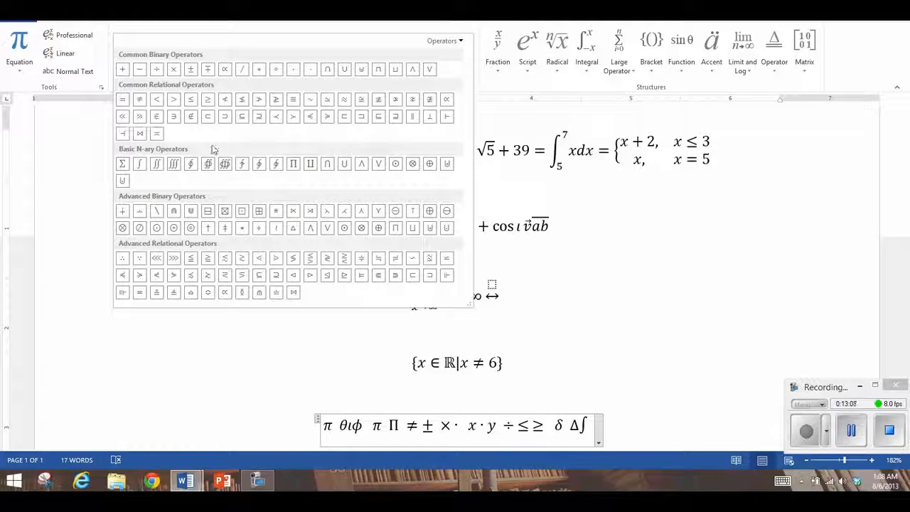
click(456, 41)
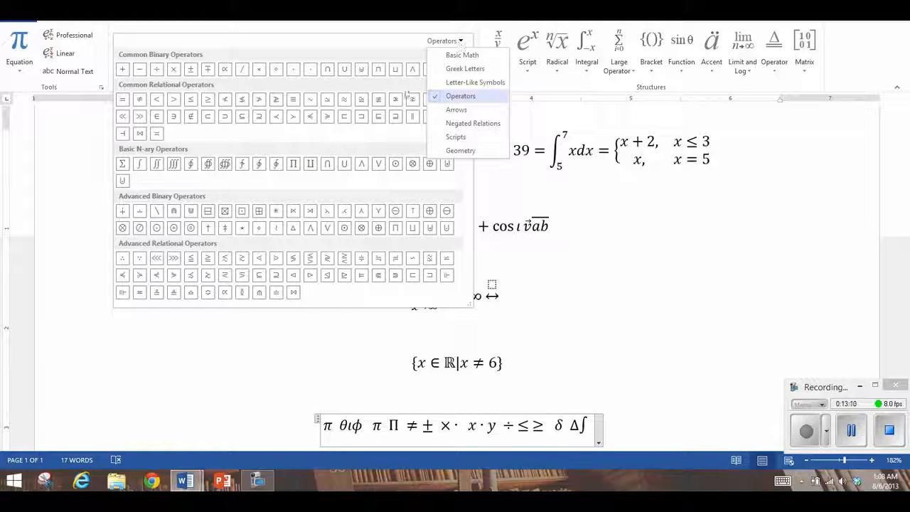
click(455, 109)
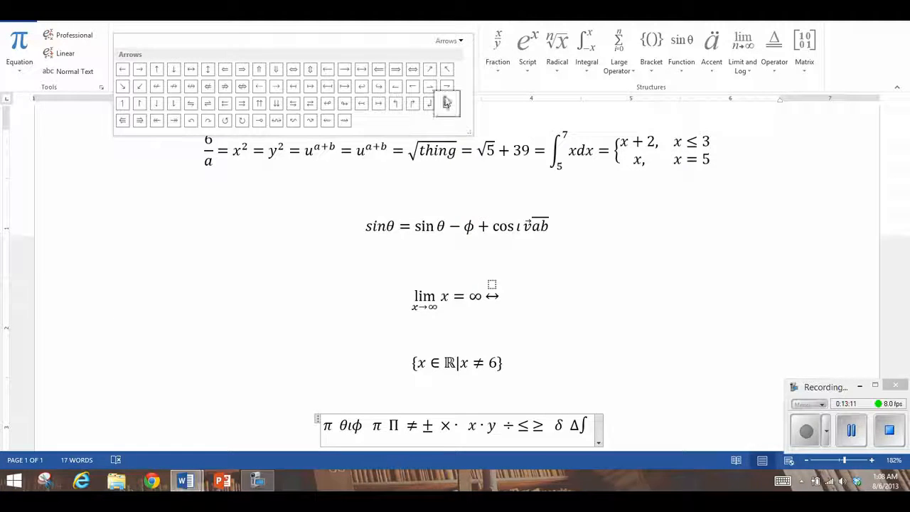
click(458, 43)
click(455, 122)
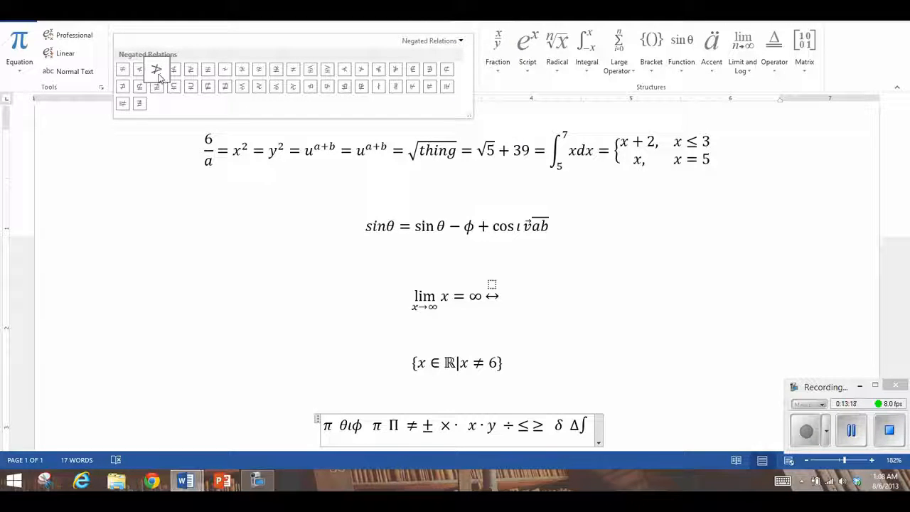
click(440, 44)
click(418, 139)
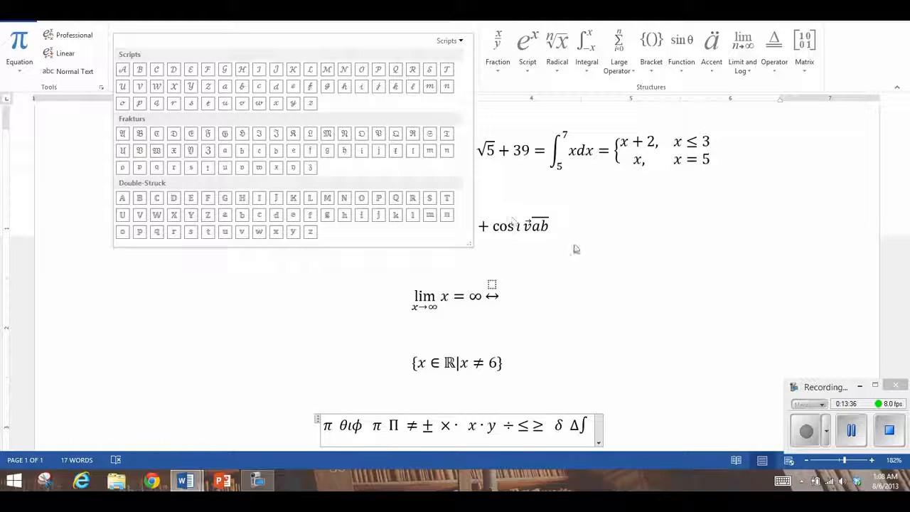
click(612, 428)
Start a new equation below the symbols line and enter a script ℓ from the Scripts set, B and a plain l
scroll(619, 408, down, 5)
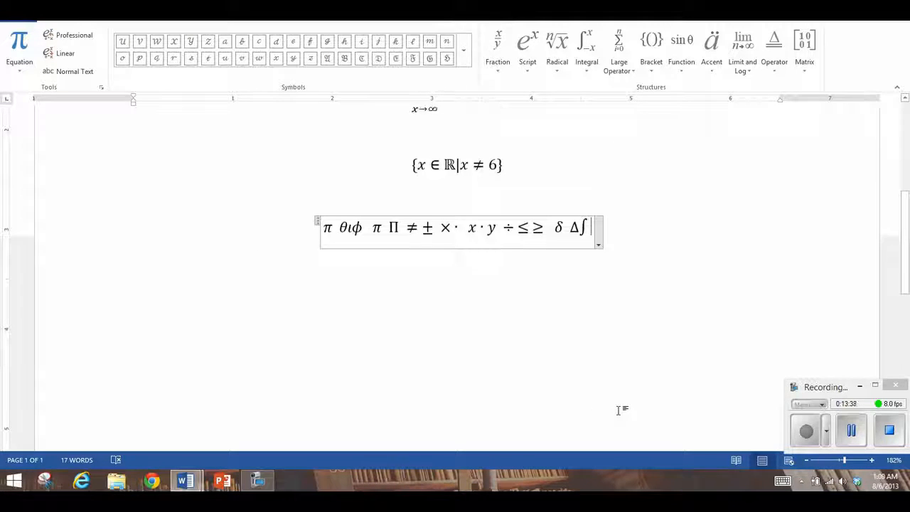
click(618, 410)
key(Return)
key(Return)
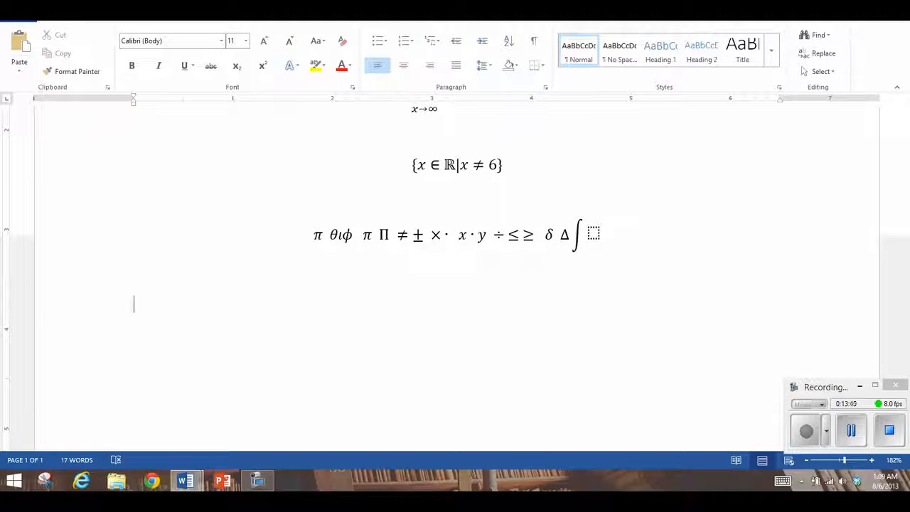
key(alt+equal)
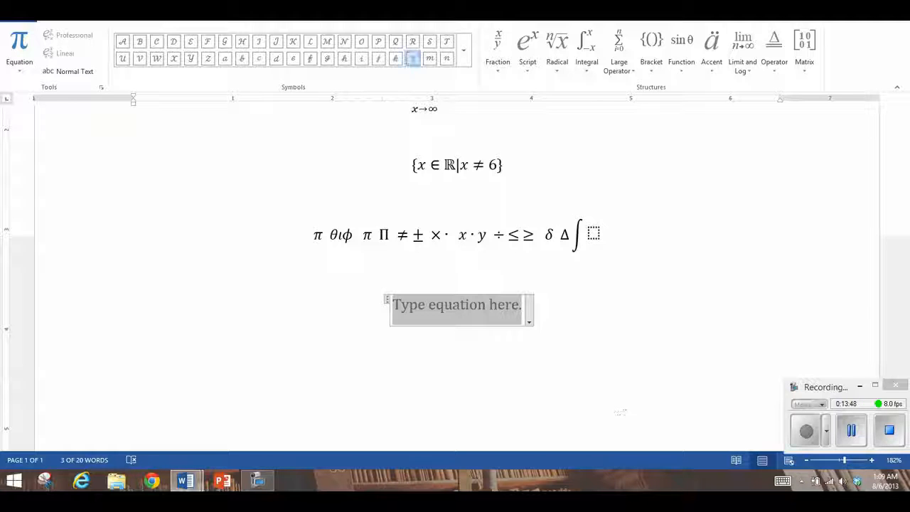
click(412, 58)
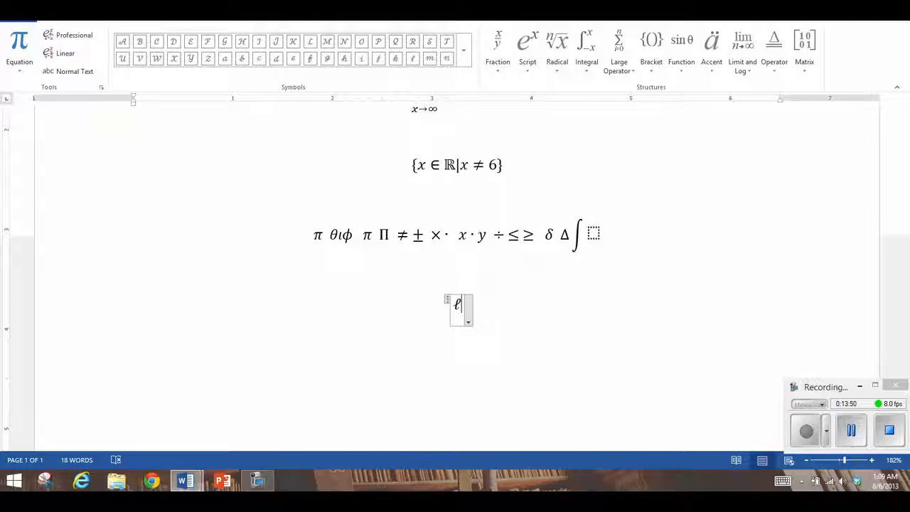
text(B)
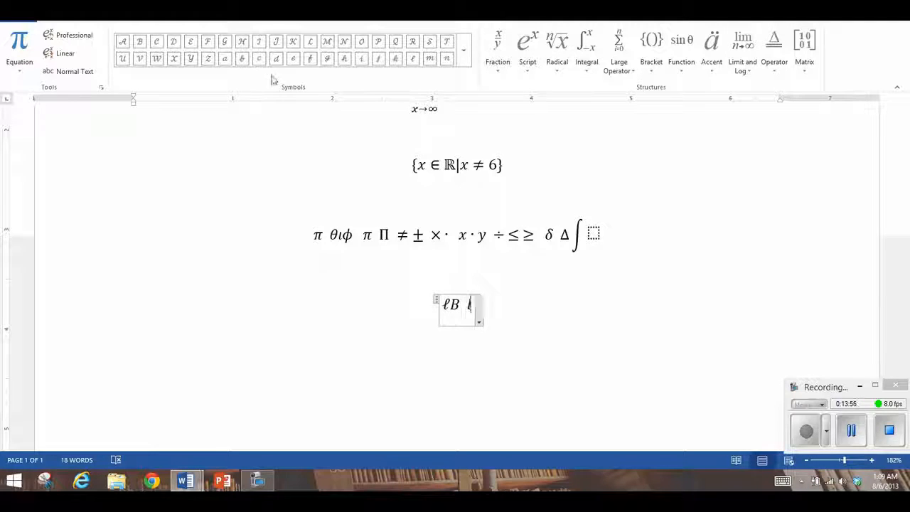
text(l)
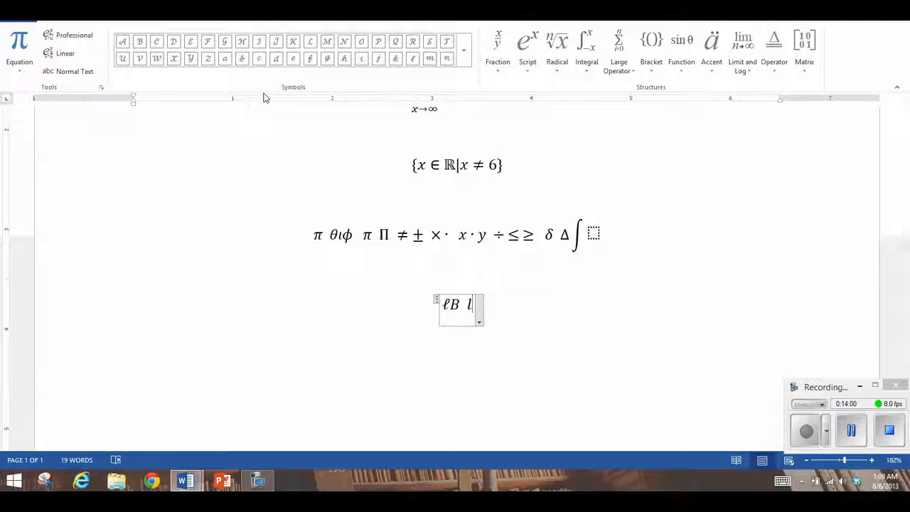
View the Geometry symbol set and return the symbol gallery to Basic Math
click(462, 50)
click(449, 41)
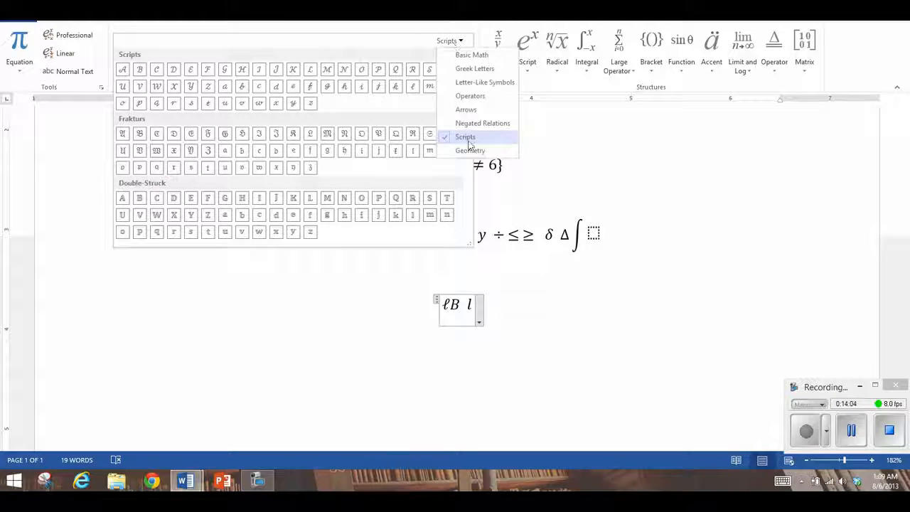
click(462, 148)
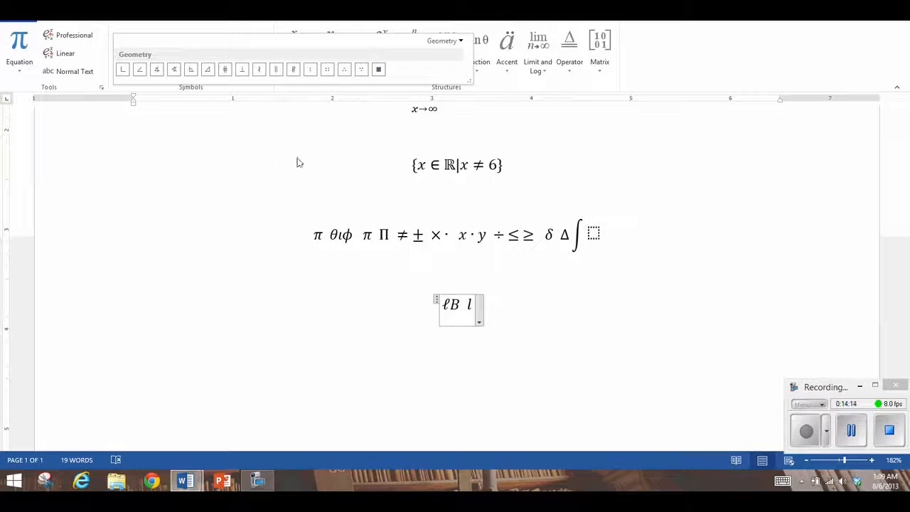
key(Escape)
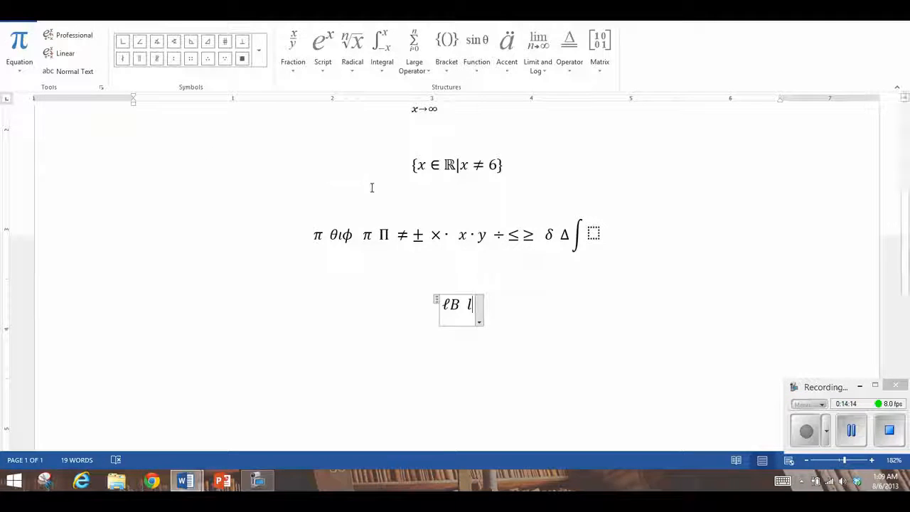
click(259, 50)
click(255, 41)
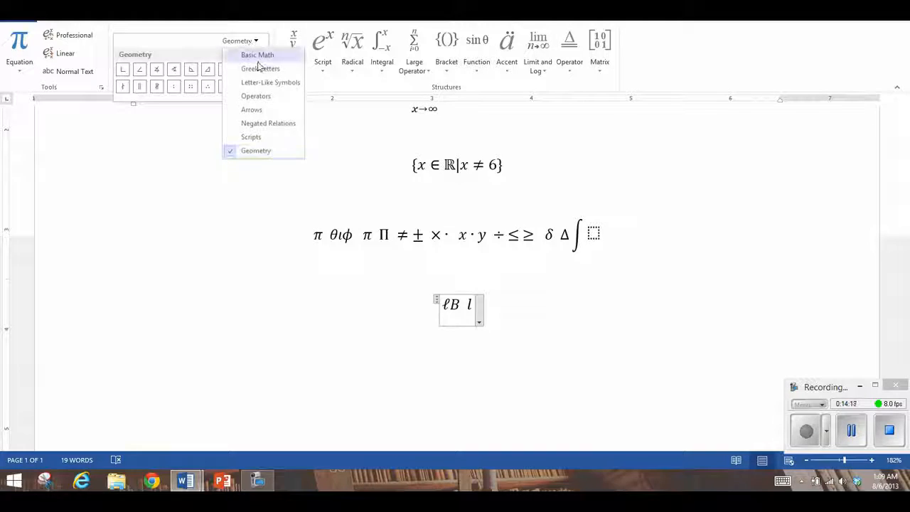
click(259, 56)
click(536, 332)
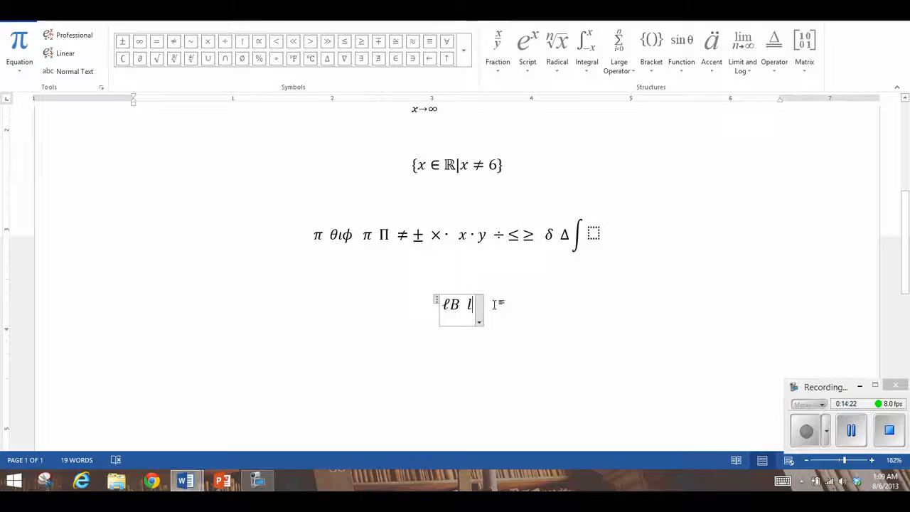
Delete the plain l at the end of the new equation after ℓB
scroll(494, 304, down, 2)
scroll(494, 304, up, 3)
scroll(494, 304, down, 2)
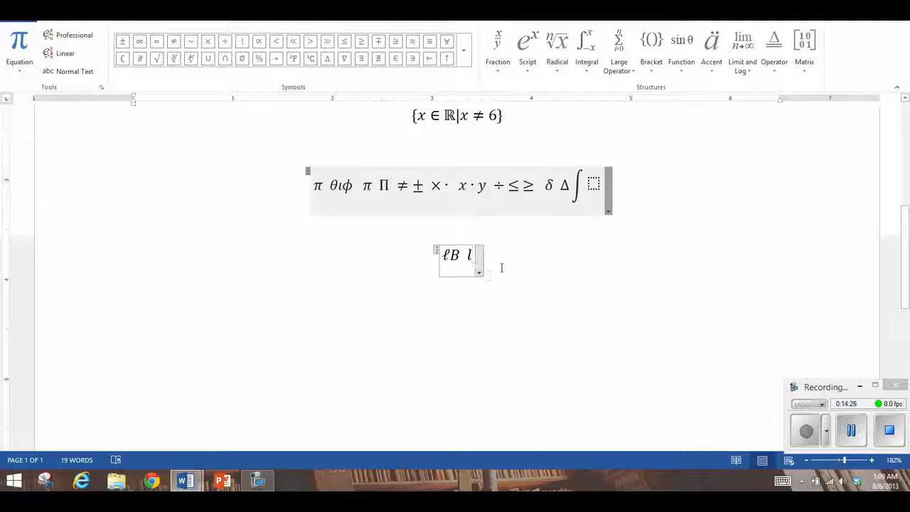
key(BackSpace)
key(BackSpace)
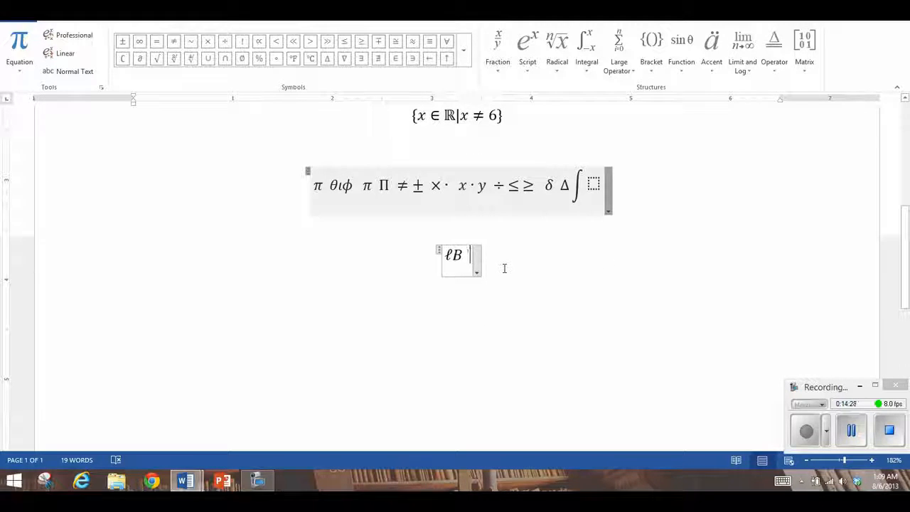
Clear the remaining ℓB from the new equation below the symbols line
key(BackSpace)
key(BackSpace)
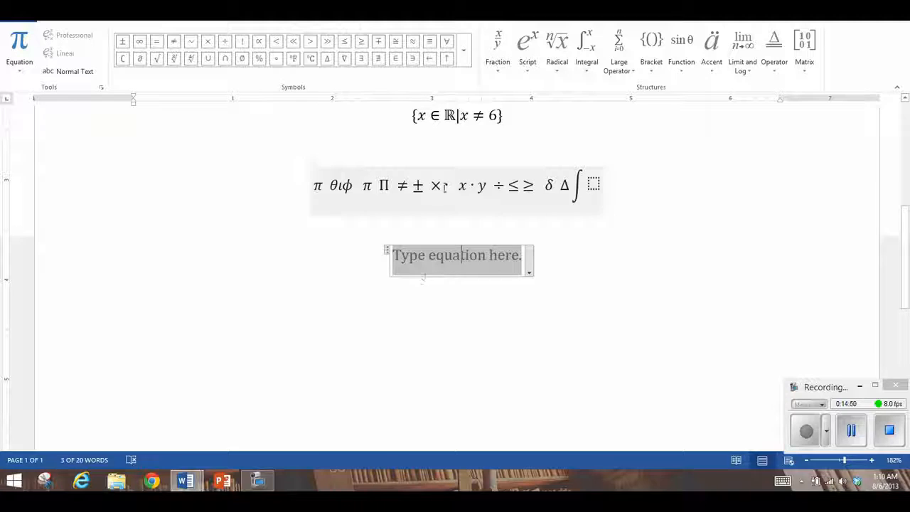
key(Up)
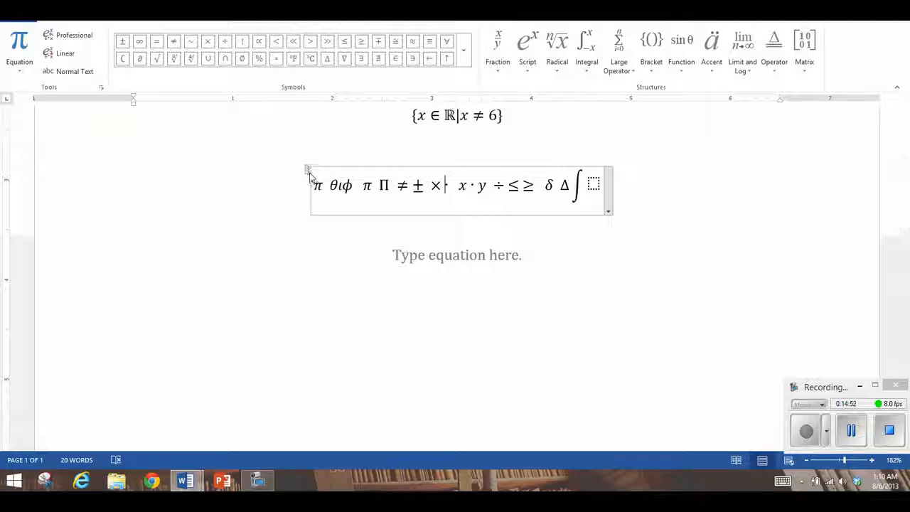
Convert the whole symbols-line equation that starts with π θιϕ to Linear format
click(308, 172)
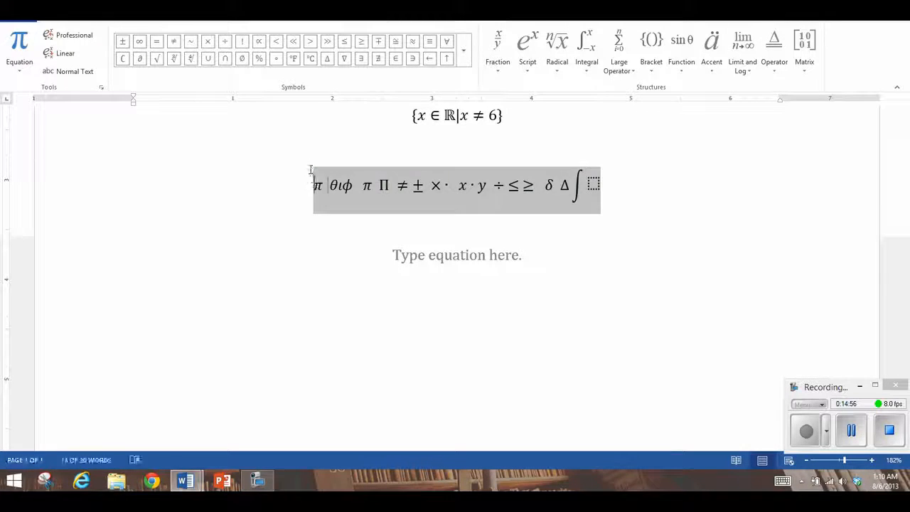
key(Left)
click(607, 211)
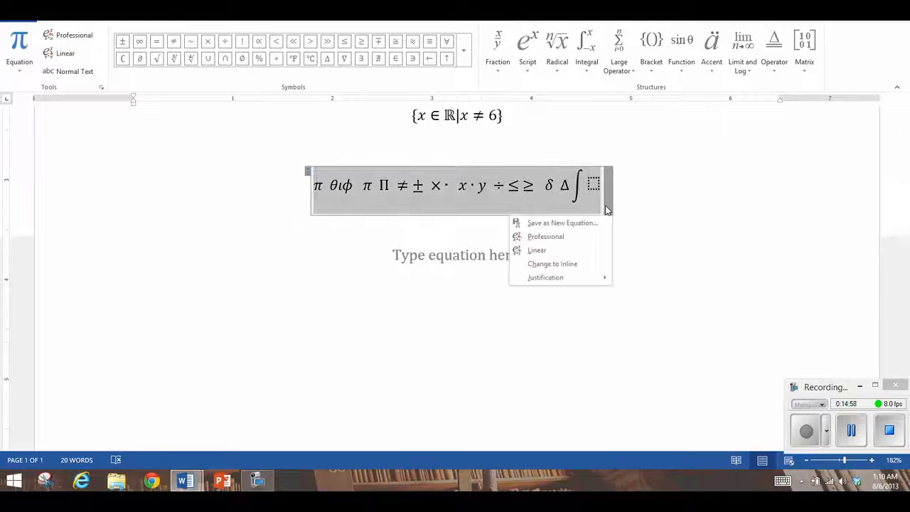
click(561, 250)
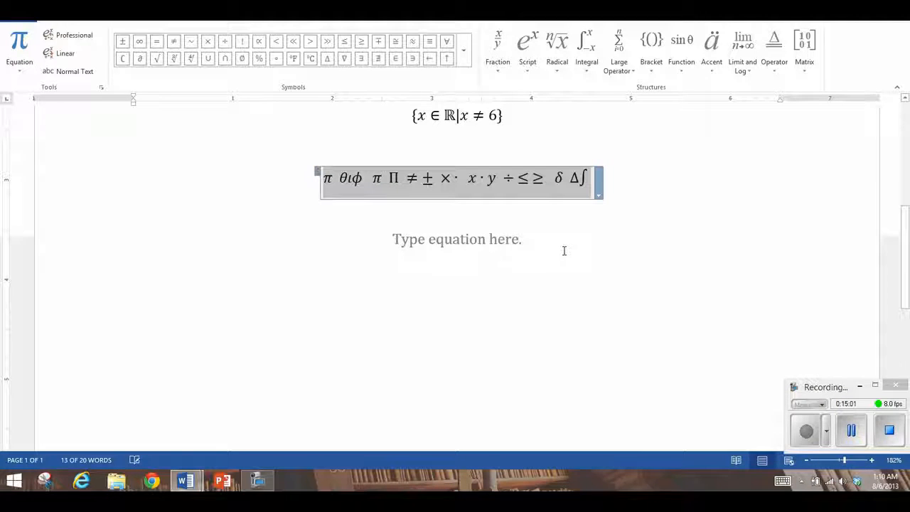
Convert the first equation in the document to Linear format and back to Professional
scroll(604, 192, up, 5)
click(542, 184)
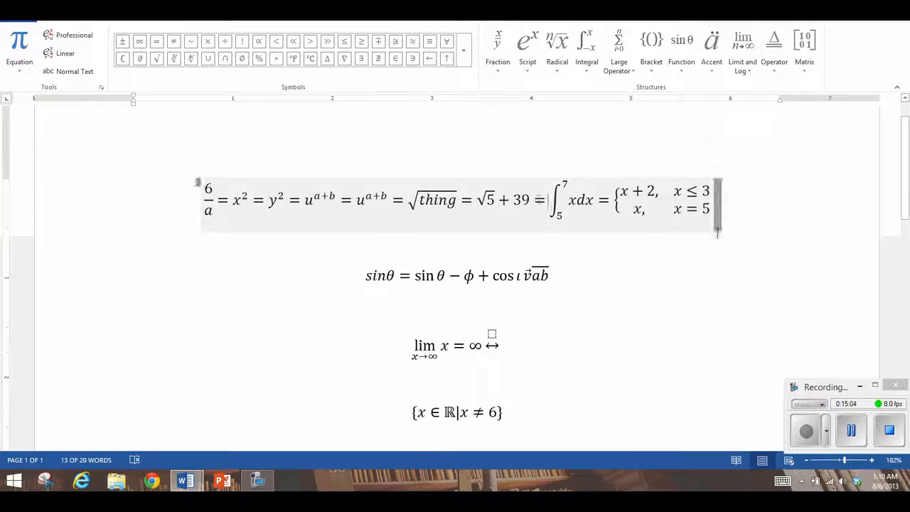
click(716, 228)
click(645, 267)
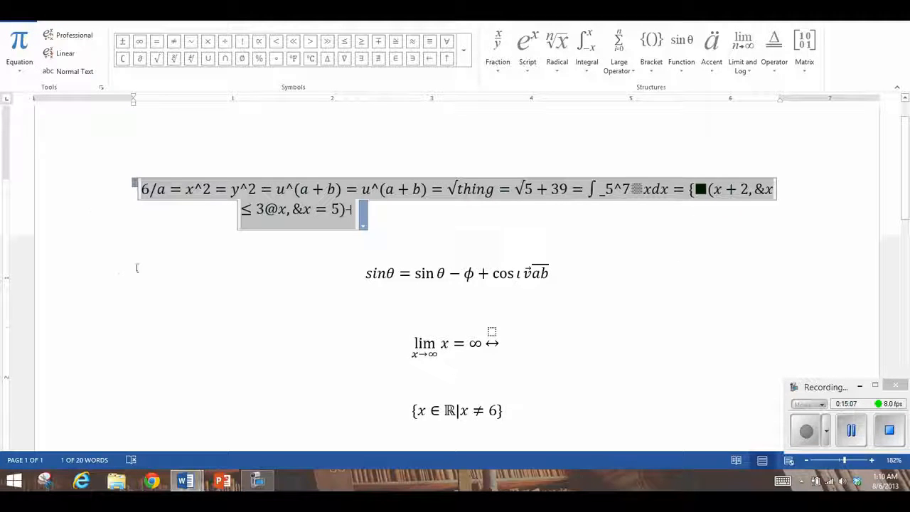
click(362, 225)
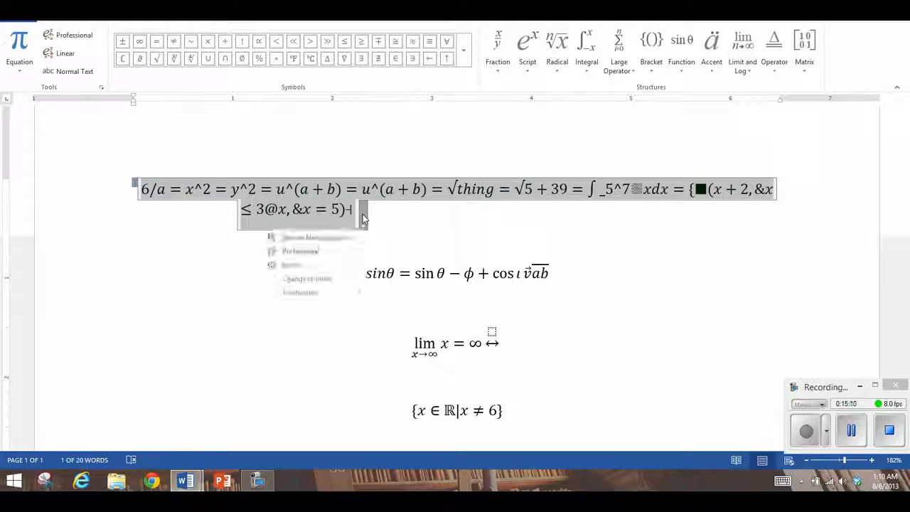
click(347, 255)
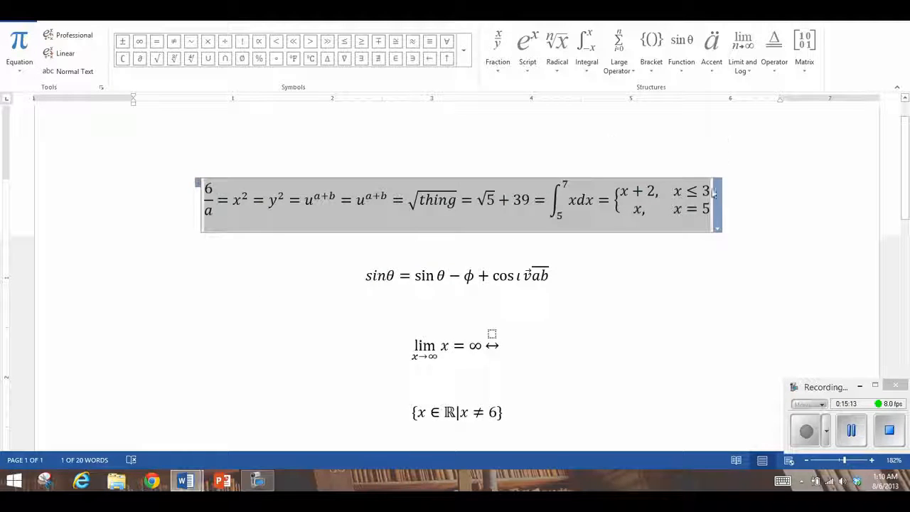
Change the first equation to inline layout and back to display layout
click(716, 227)
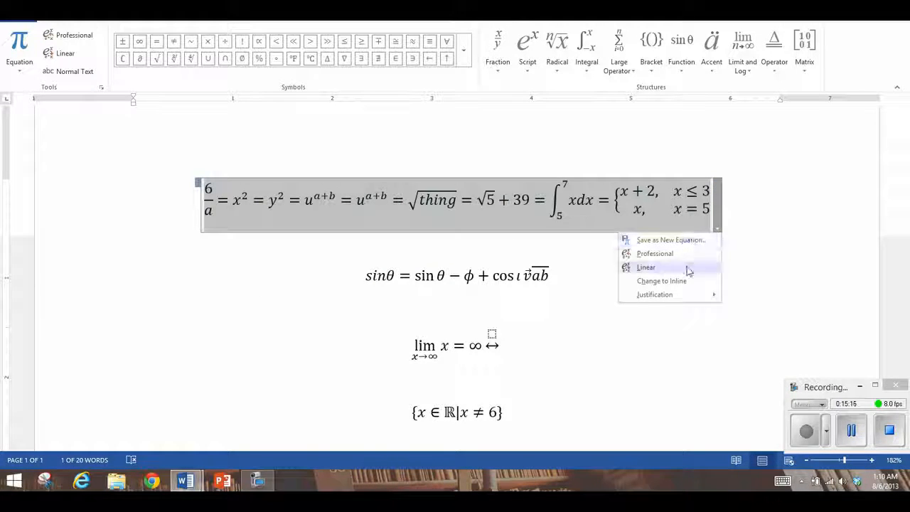
click(666, 282)
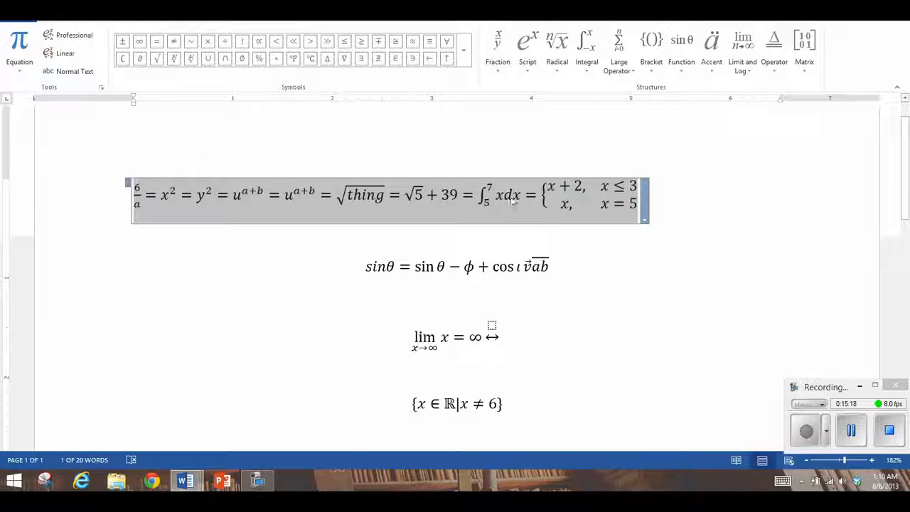
click(644, 219)
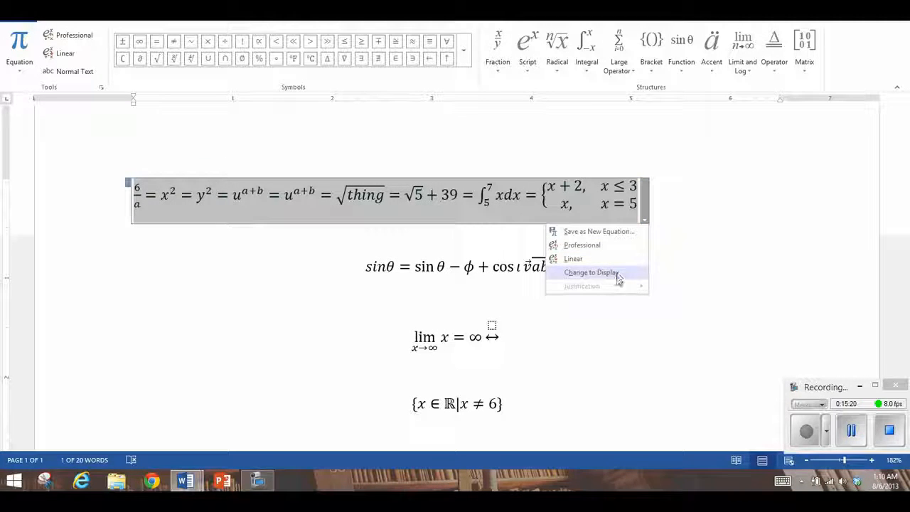
click(616, 275)
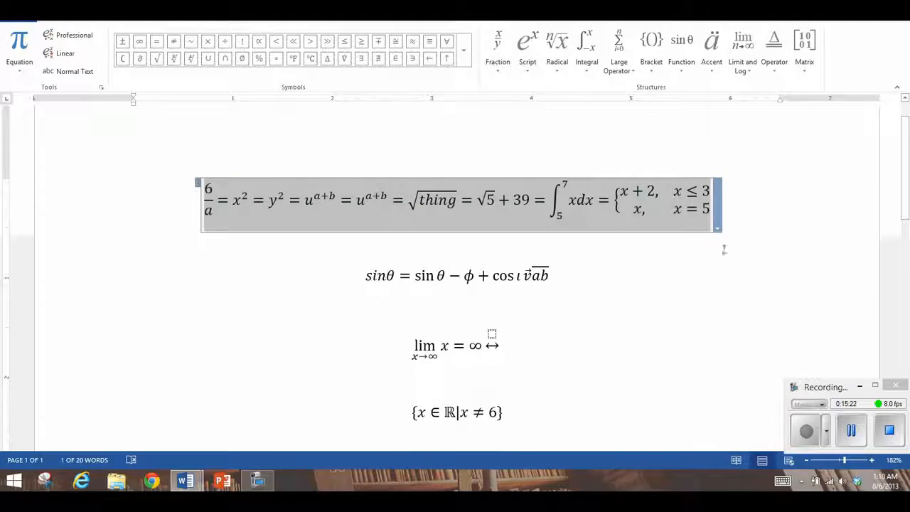
Add a plain-text k directly after the first equation and another directly after the sinθ equation
click(748, 204)
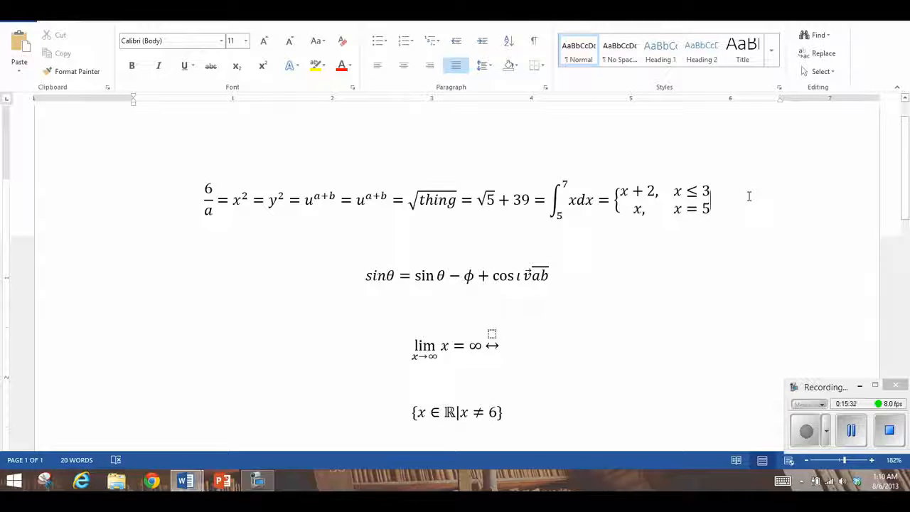
text(k)
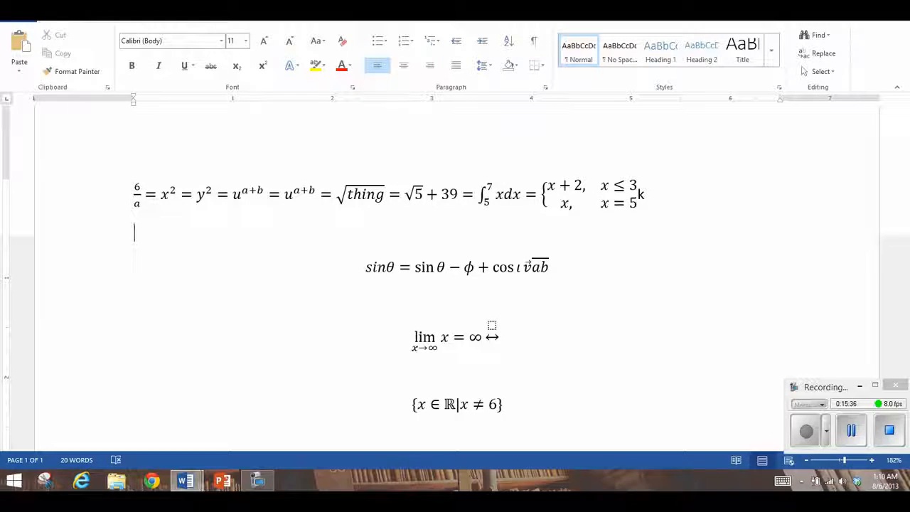
text(k)
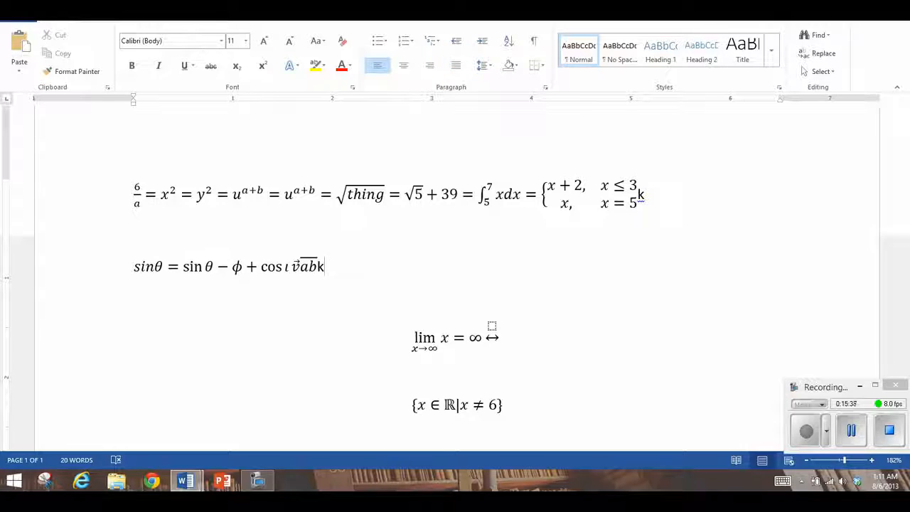
Add a plain-text k directly before the limit equation on the same line
click(417, 340)
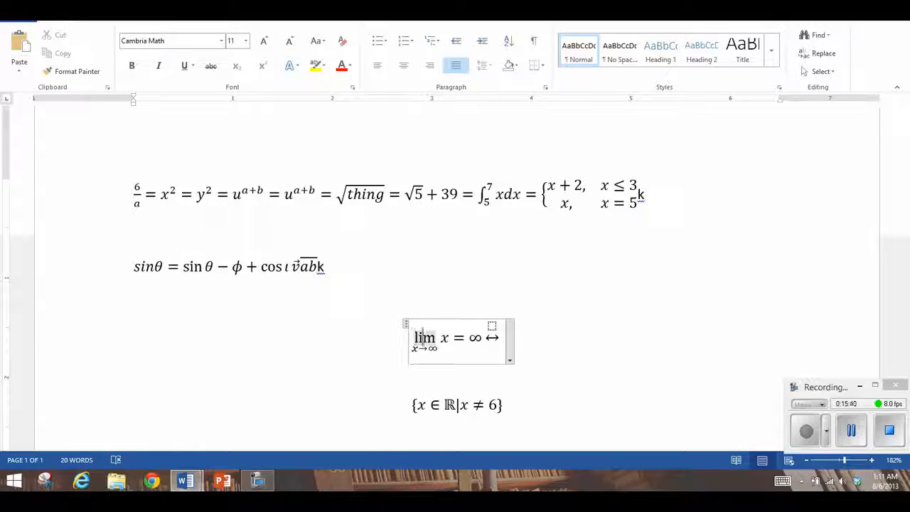
key(Left)
key(Left)
key(Left)
key(Left)
key(Left)
key(Left)
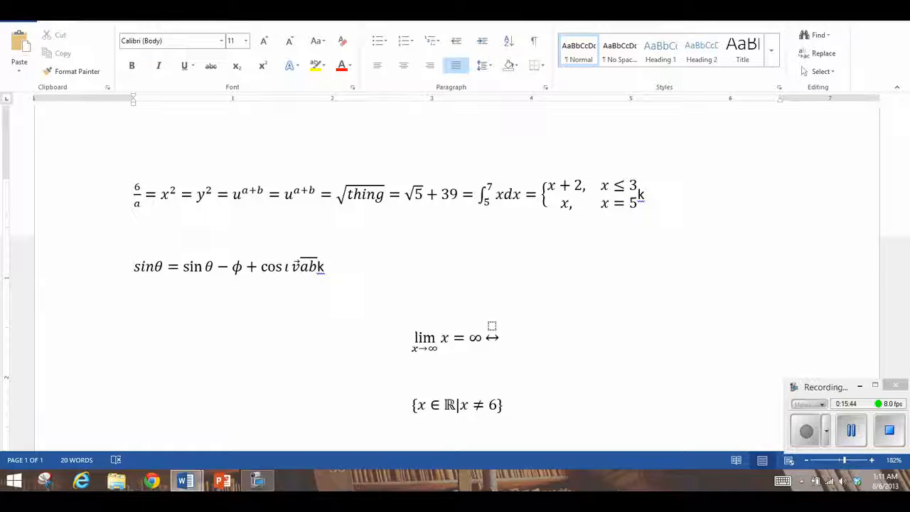
text(k)
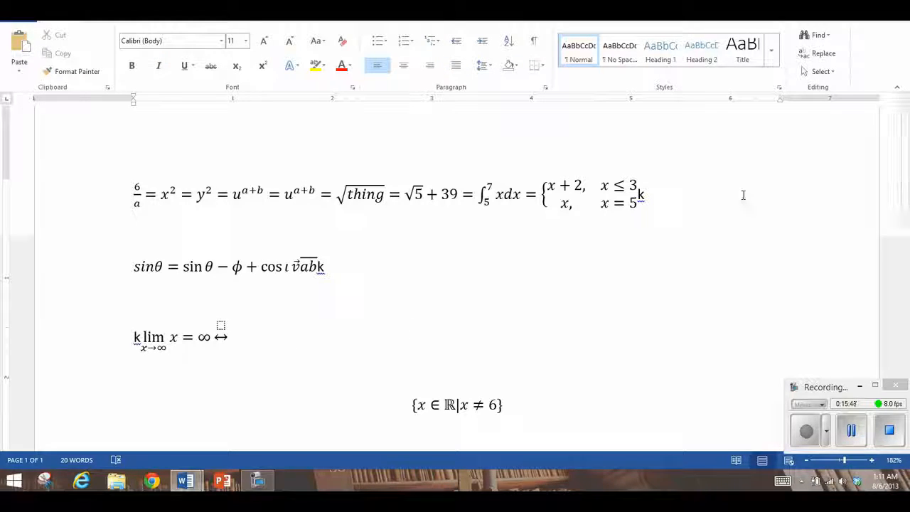
Place the cursor in the set-notation equation and view the gallery of built-in equations
scroll(460, 296, down, 3)
click(459, 295)
scroll(460, 291, up, 2)
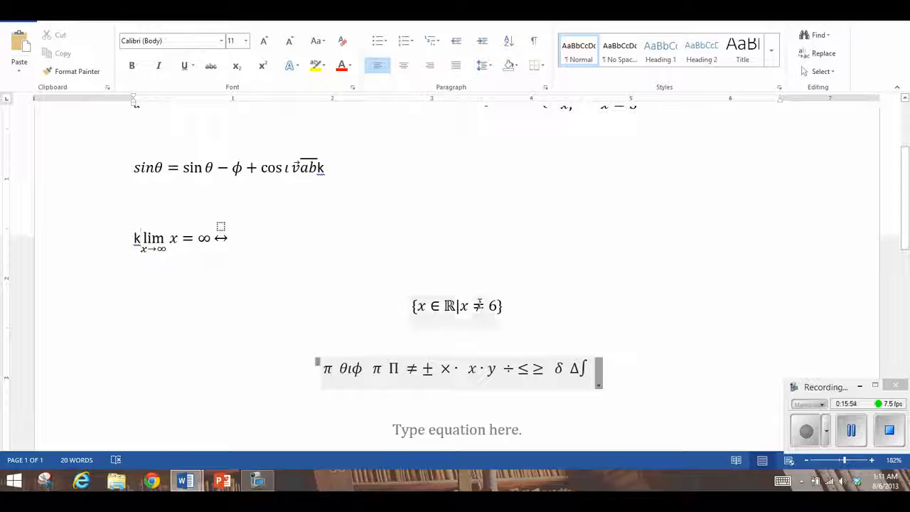
click(469, 305)
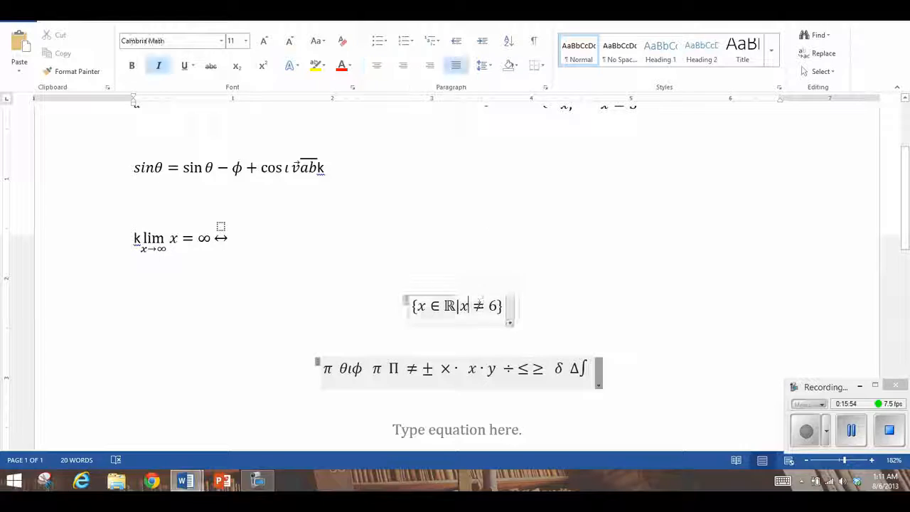
click(395, 15)
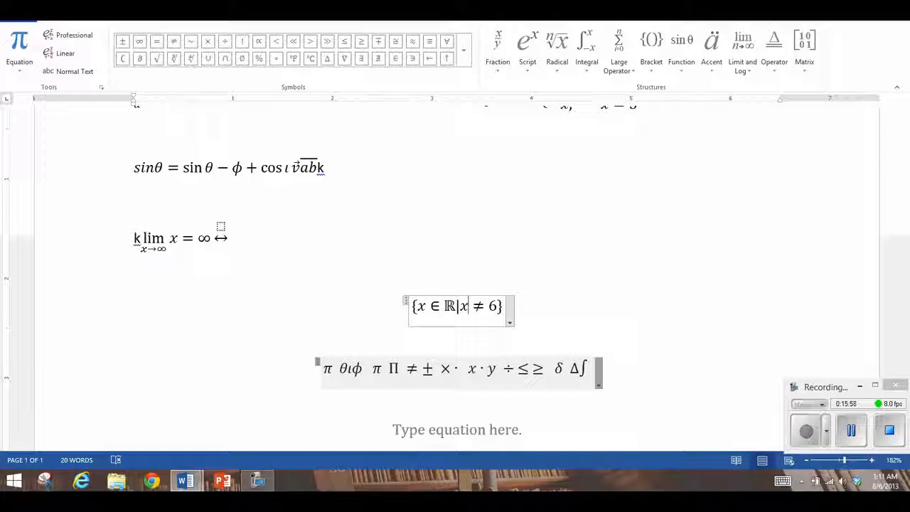
click(19, 69)
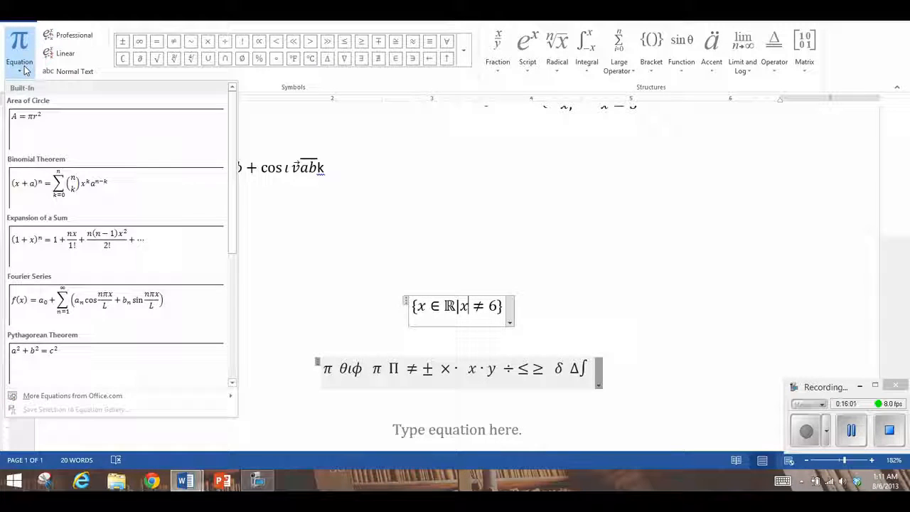
View the format and layout options of the set-notation equation
click(506, 309)
click(508, 322)
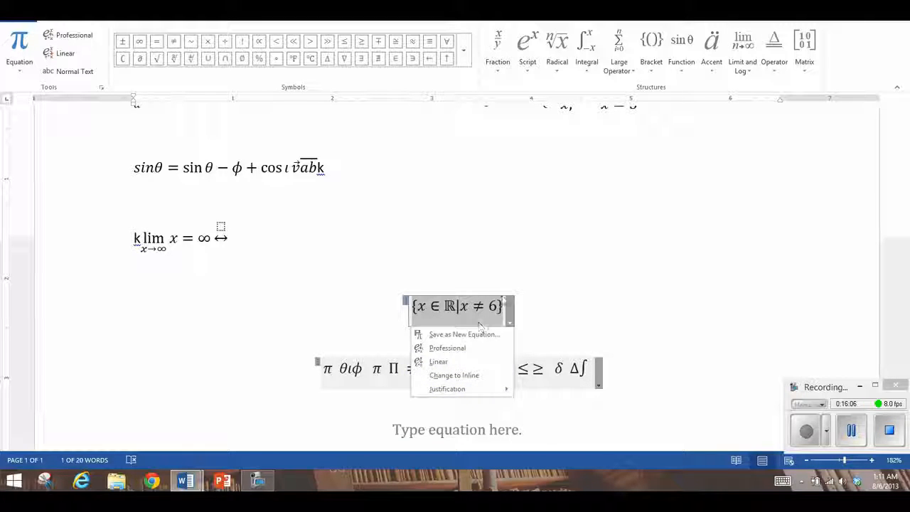
click(540, 301)
Fill the empty equation below the symbols line with x=2 and add the equations x=-3 and x=4 on separate lines below it
scroll(657, 294, down, 2)
scroll(657, 295, down, 3)
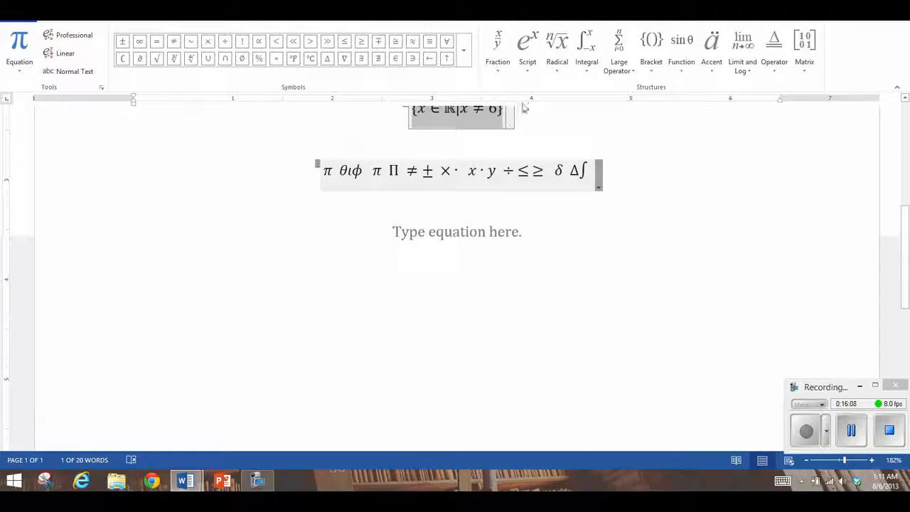
click(415, 265)
text(x=2)
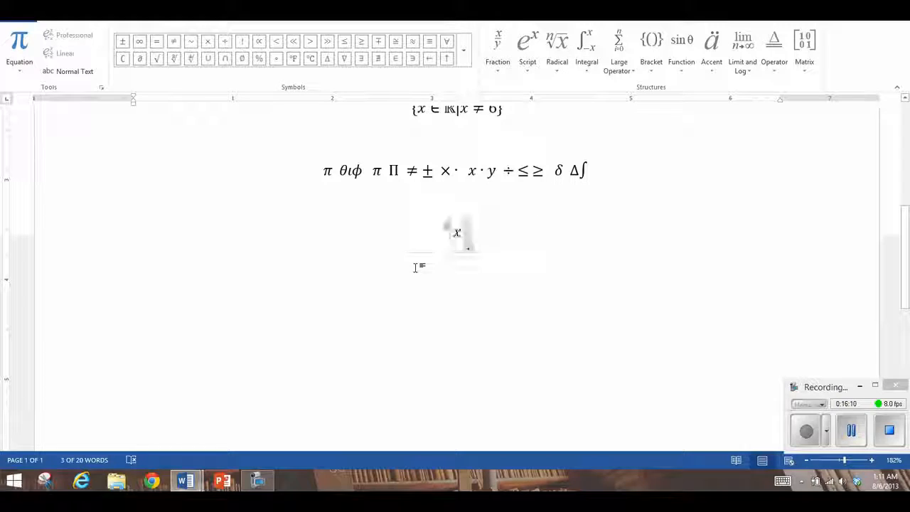
key(Return)
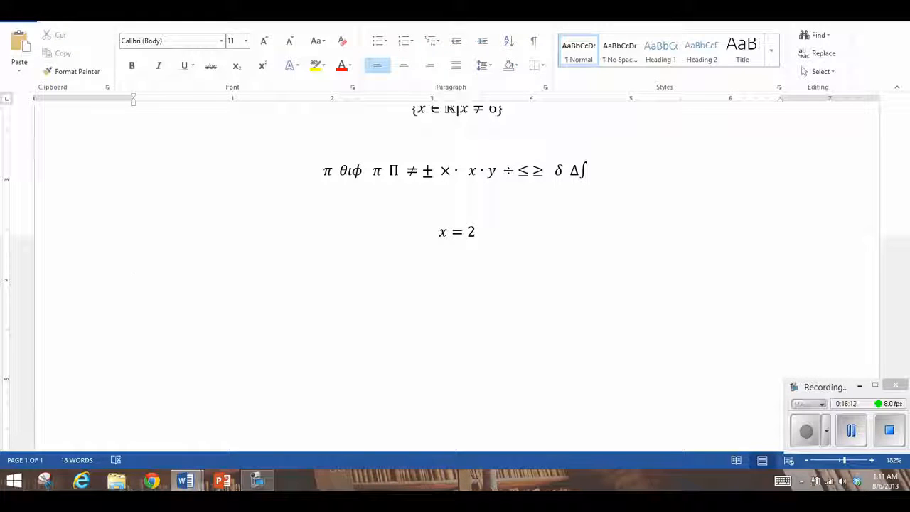
key(alt+equal)
text(x=-3)
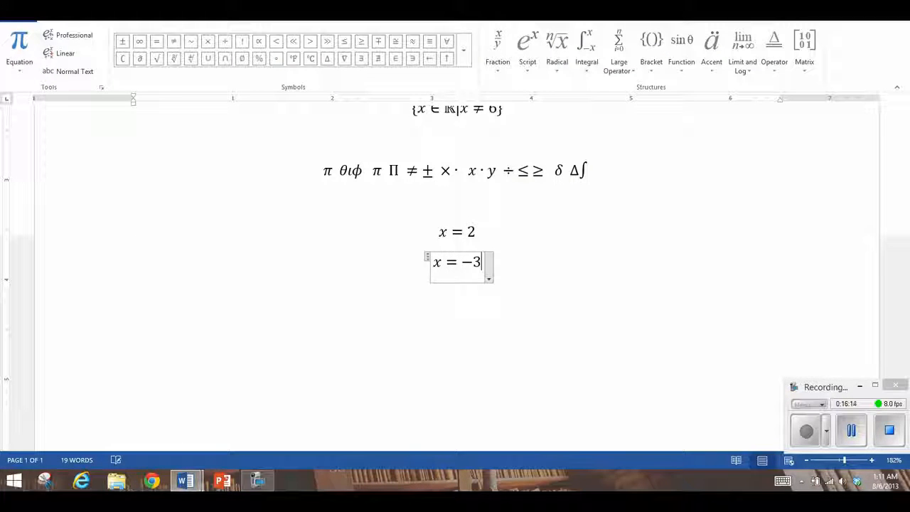
key(Return)
key(alt+equal)
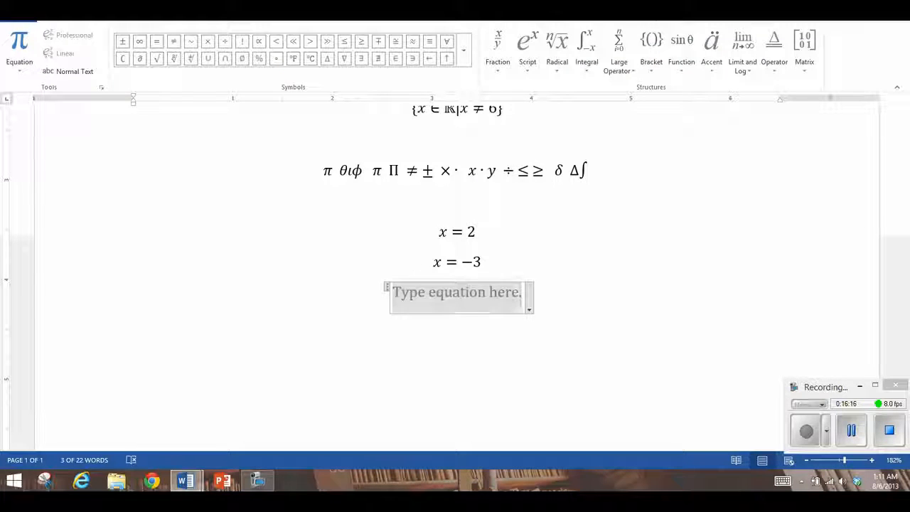
text(x=4)
Align the three stacked equations x=2, x=-3 and x=4 at their equals signs
key(shift+Up)
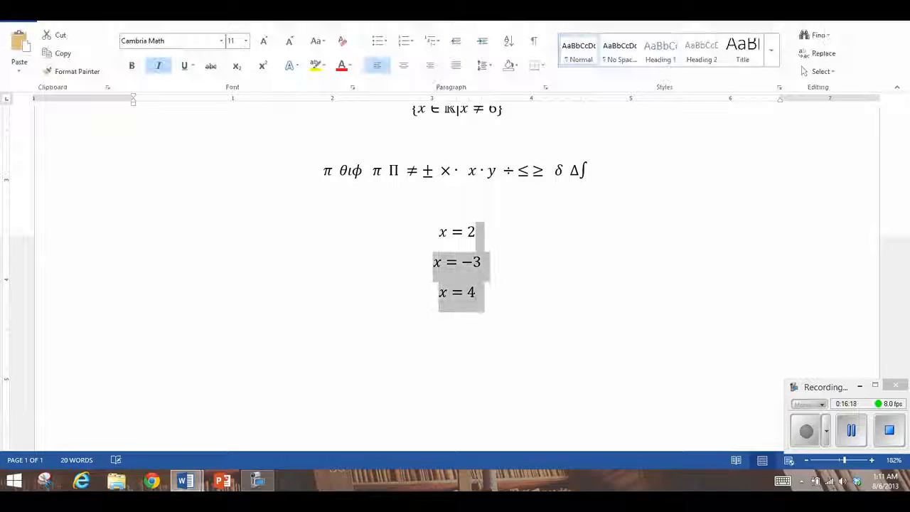
key(shift+Up)
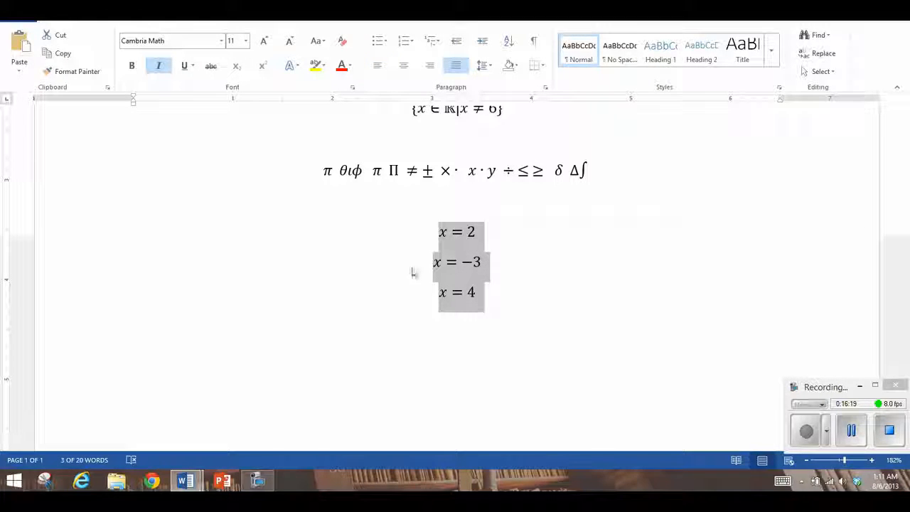
right_click(451, 260)
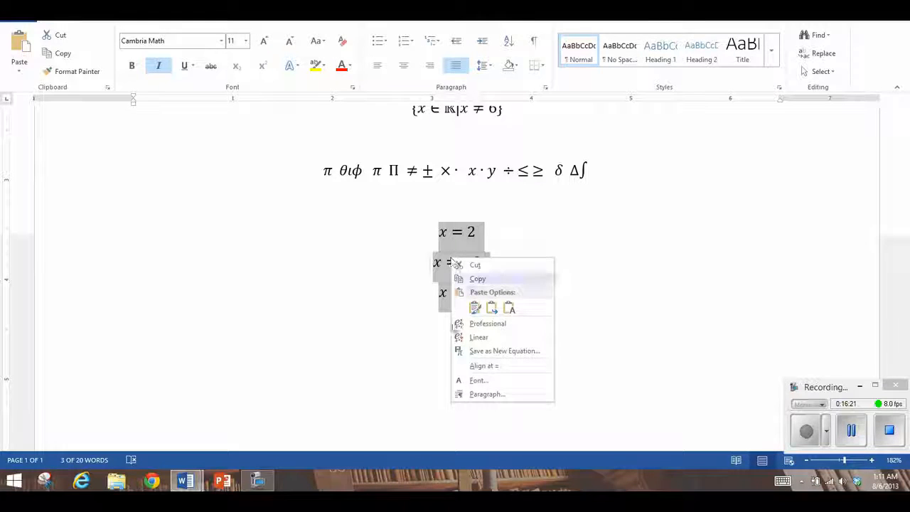
click(502, 368)
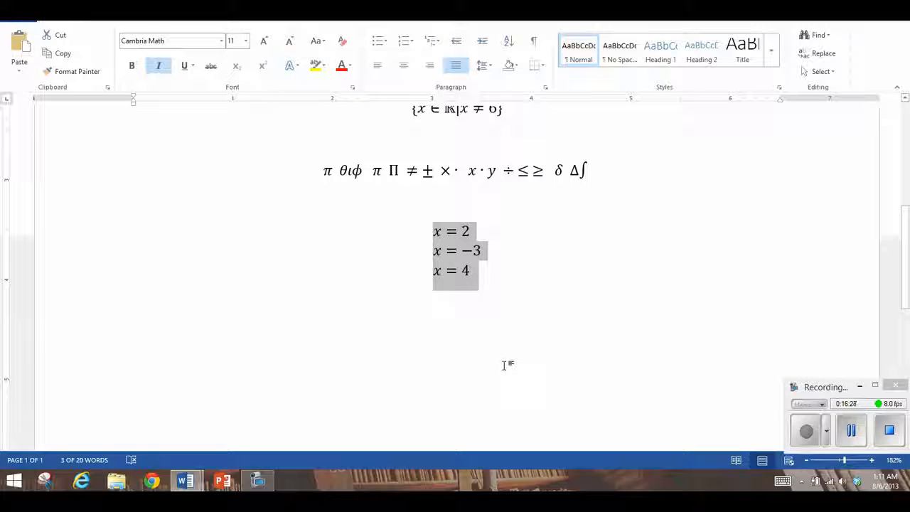
right_click(457, 273)
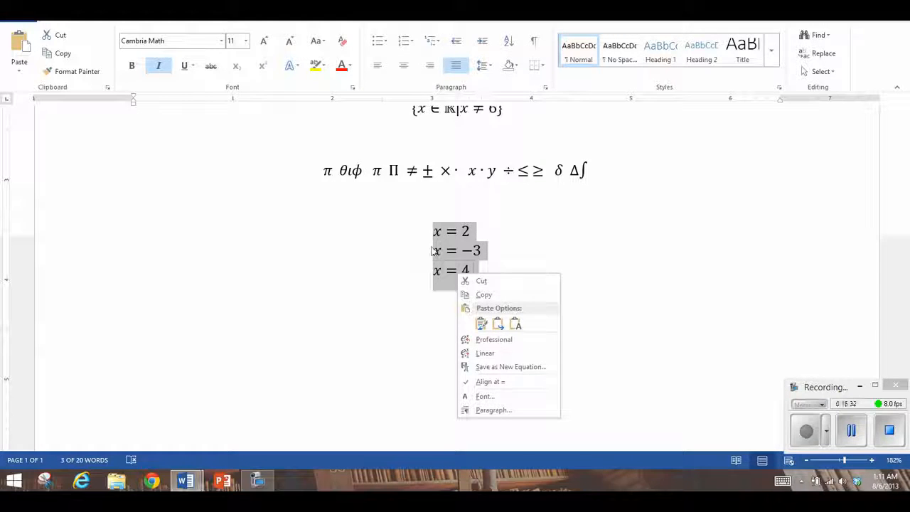
key(Escape)
click(504, 244)
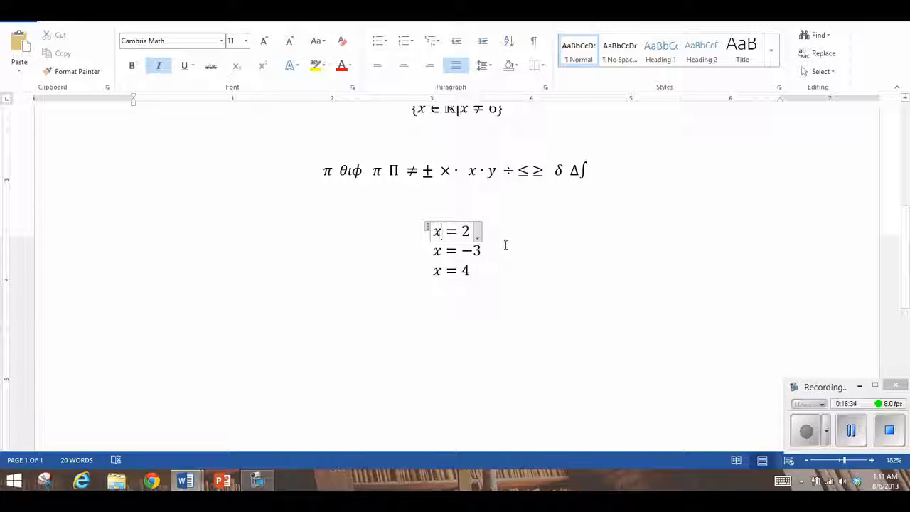
Insert 6+ before x in the first stacked equation and append +y to the third equation
text(6+)
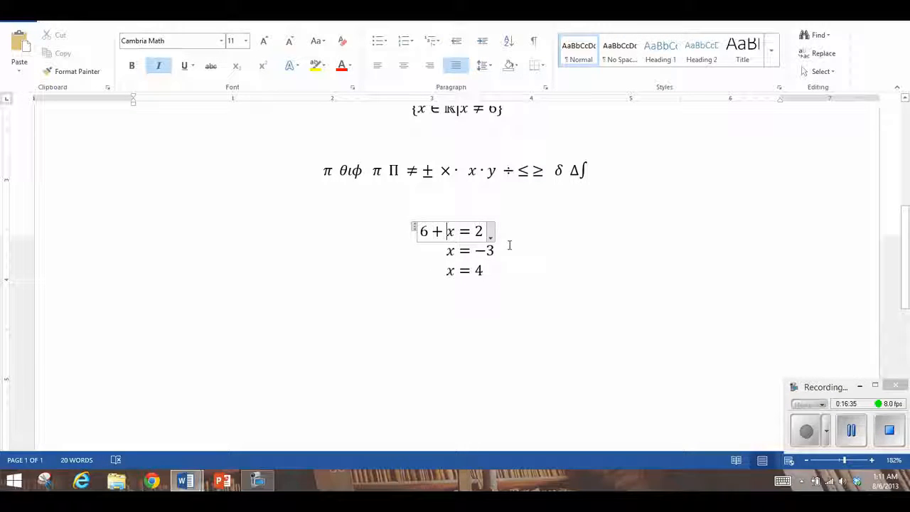
key(Down)
key(Down)
key(End)
key(Right)
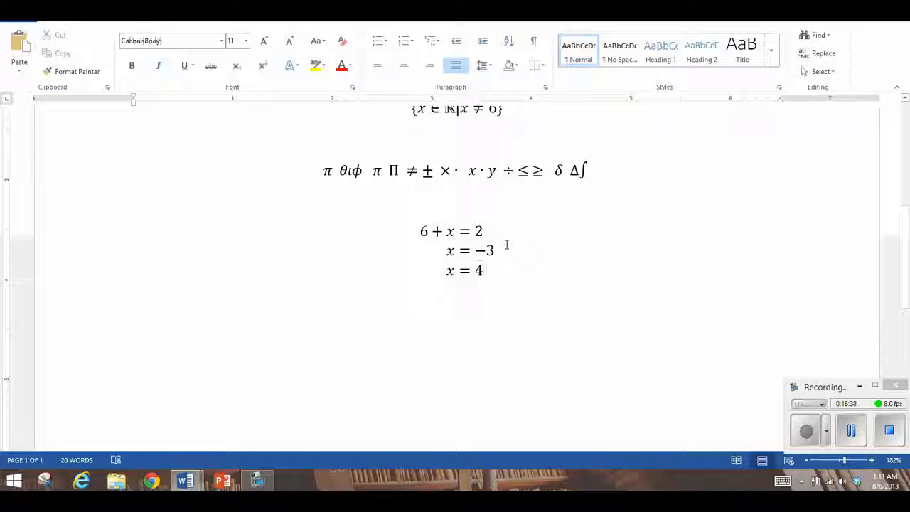
key(Left)
text(+y)
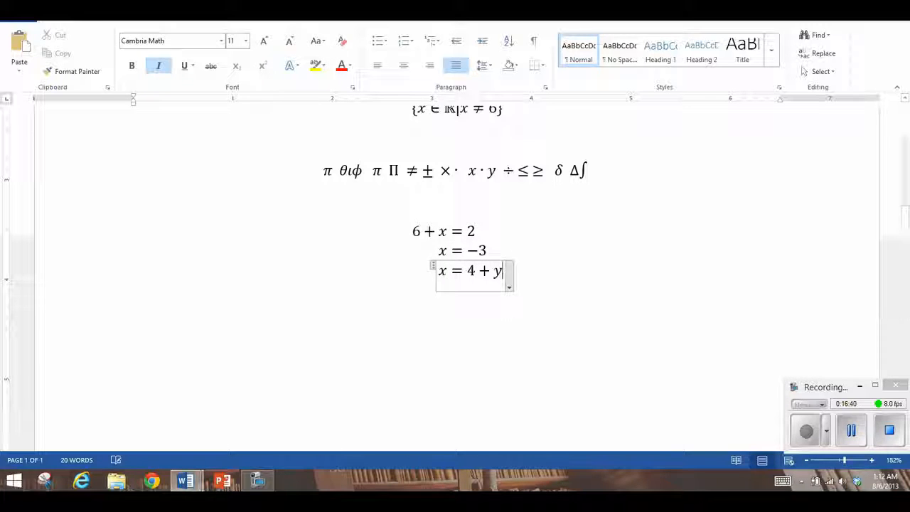
click(548, 264)
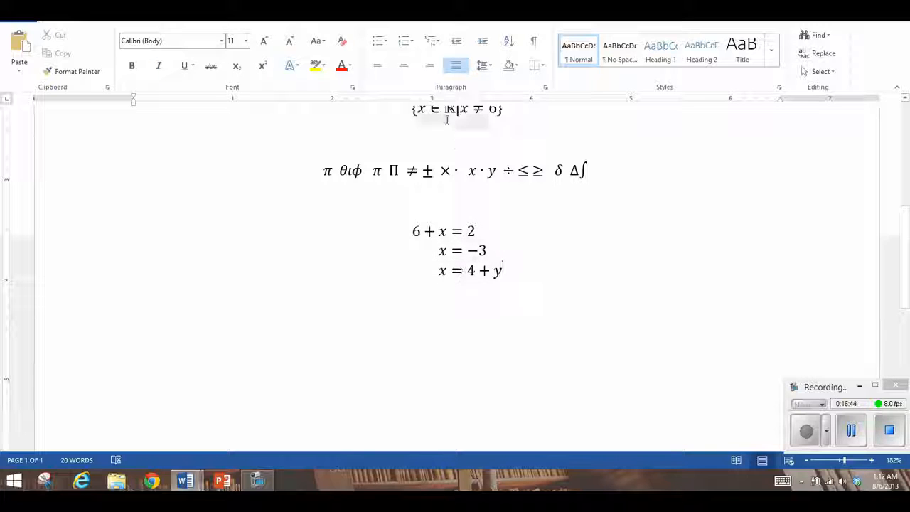
View the alignment-point options at the equals signs of the second and first stacked equations, then display the equation editing tools
click(464, 250)
right_click(467, 249)
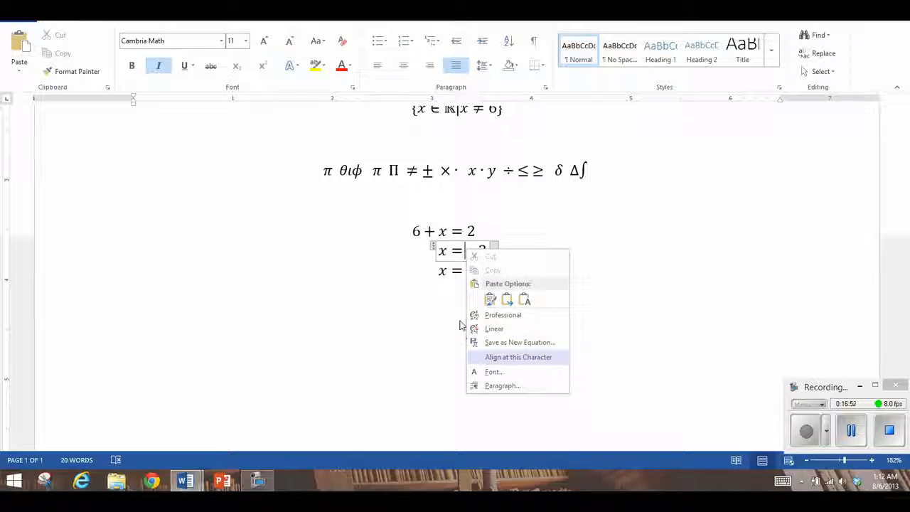
click(452, 233)
right_click(453, 234)
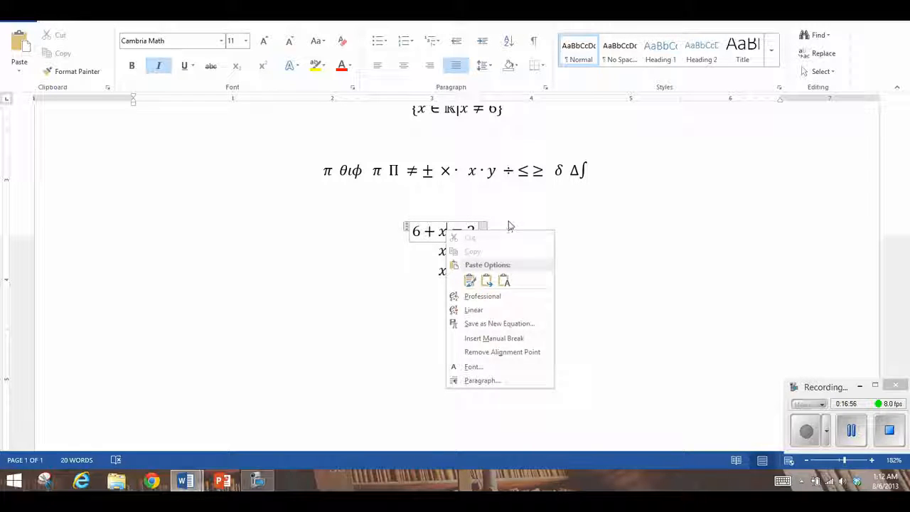
key(Escape)
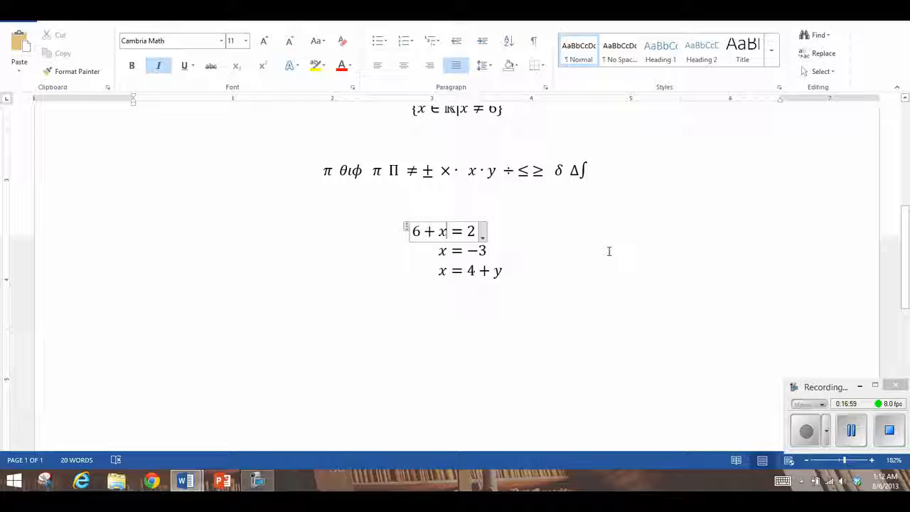
click(404, 13)
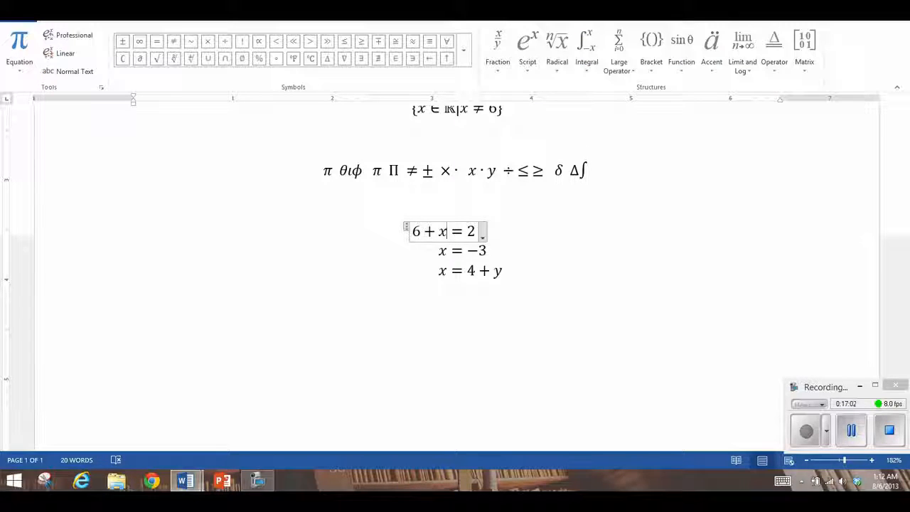